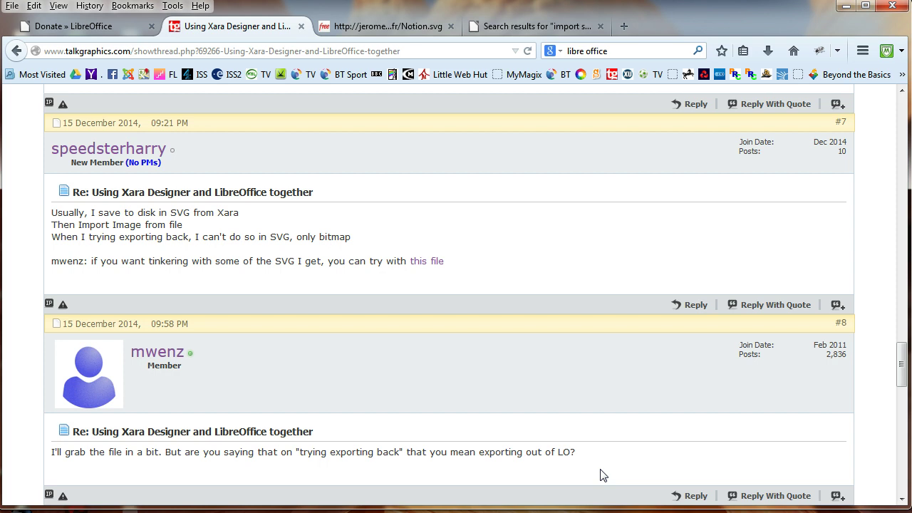
Open the "this file" link to Notion.svg in forum post #7 and continue past the dangerous-site warning
left_click(588, 471)
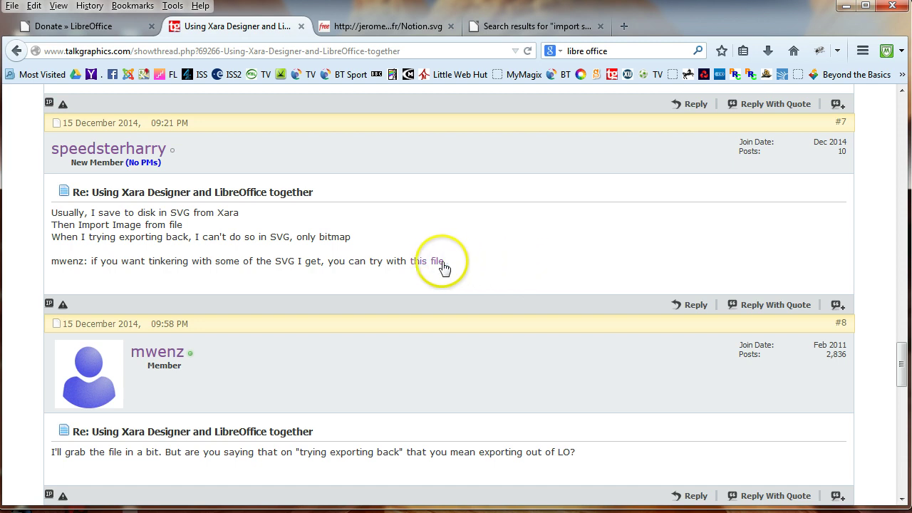
left_click(439, 263)
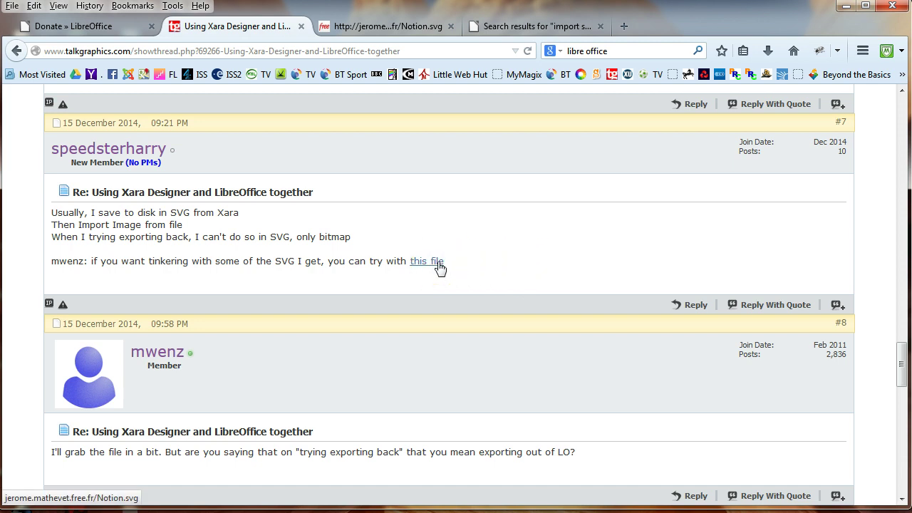
left_click(440, 264)
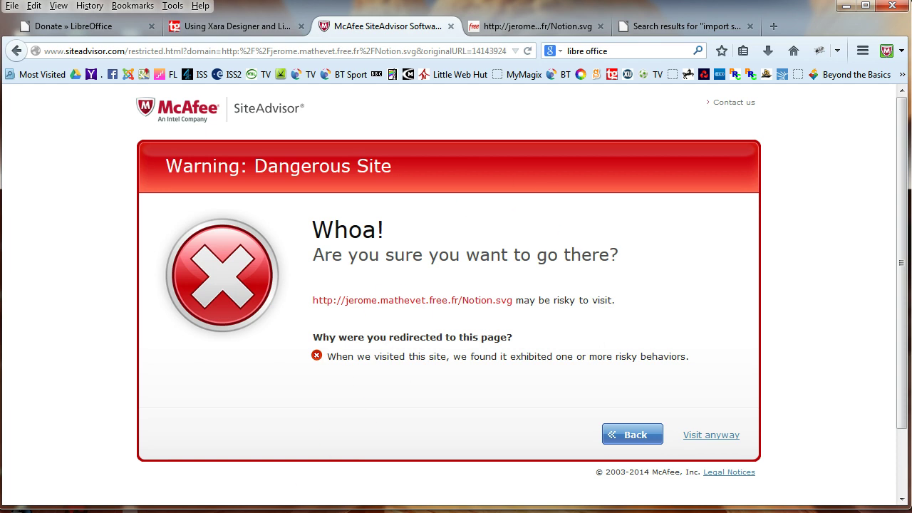
left_click(702, 438)
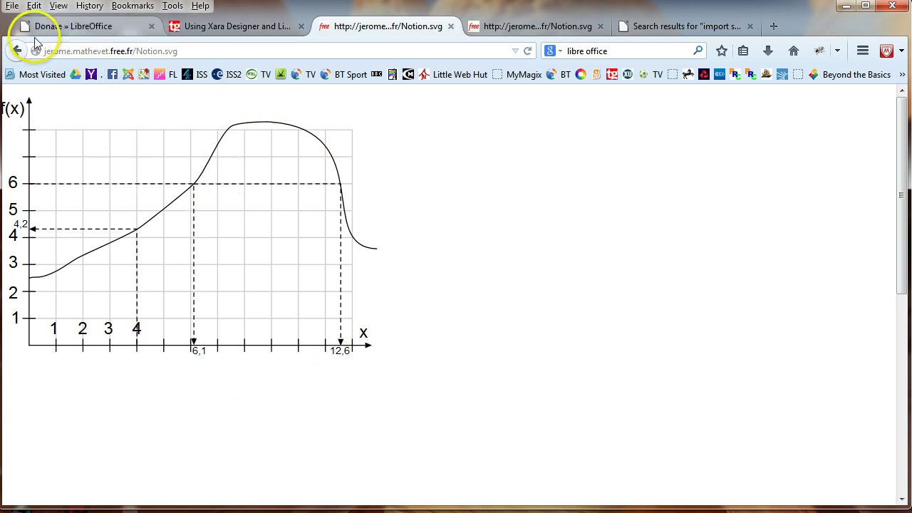
Save the graph page as Notion.svg in the ! 1-Temp-Images folder, copying its file name before saving
left_click(13, 6)
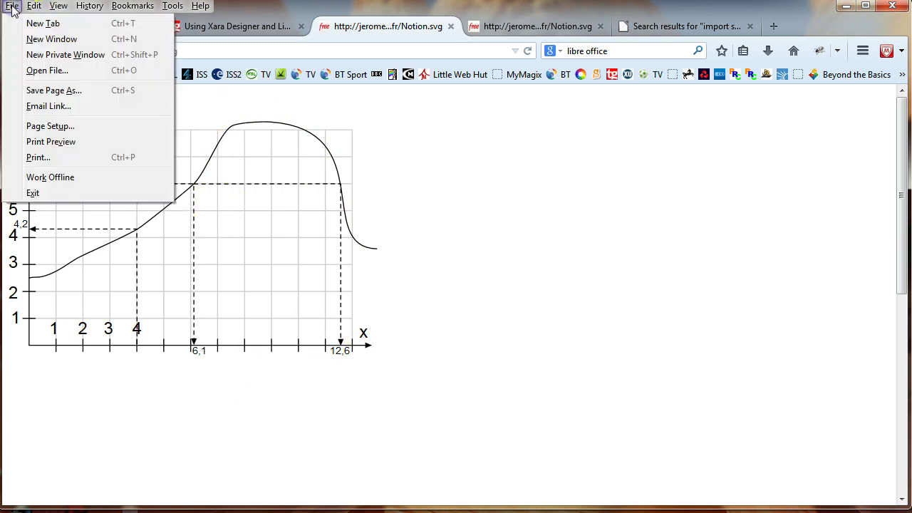
left_click(45, 97)
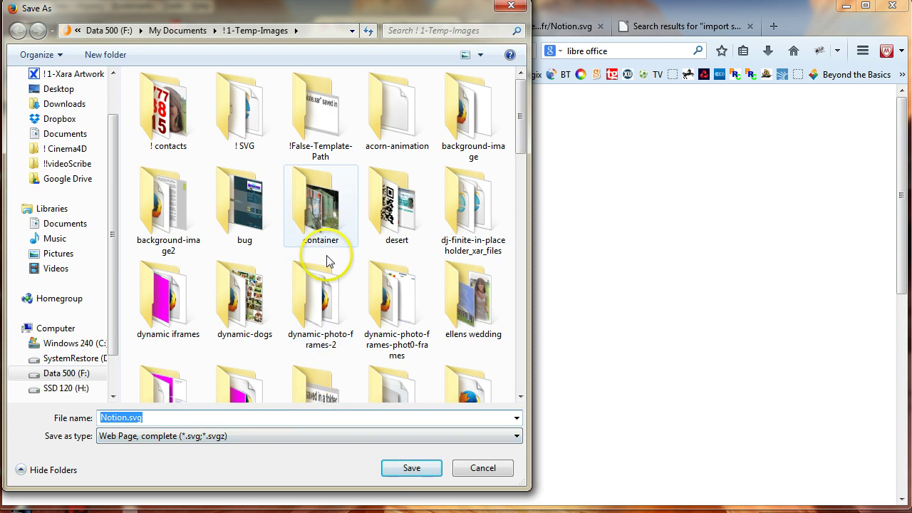
right_click(134, 420)
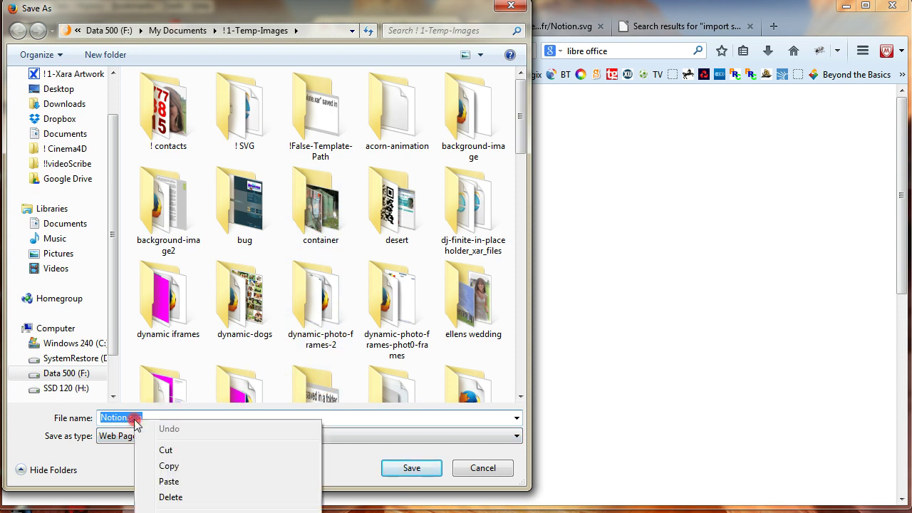
left_click(168, 465)
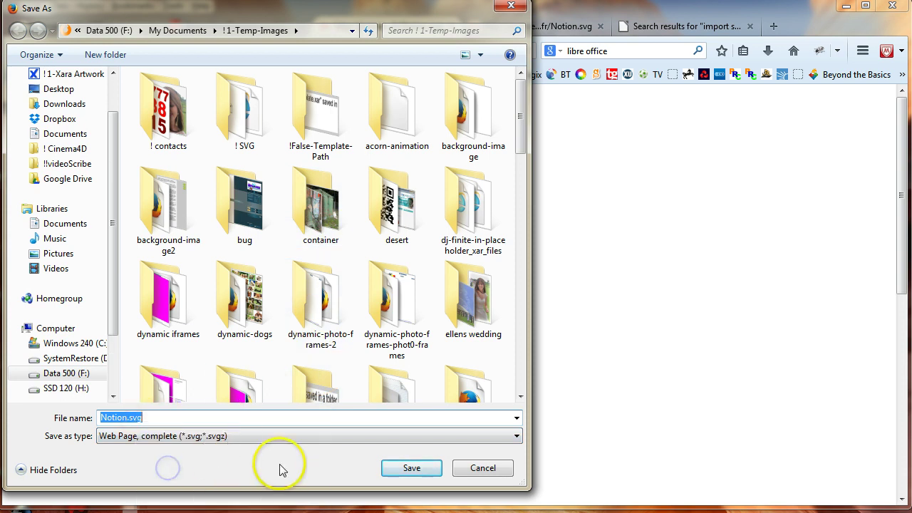
left_click(419, 471)
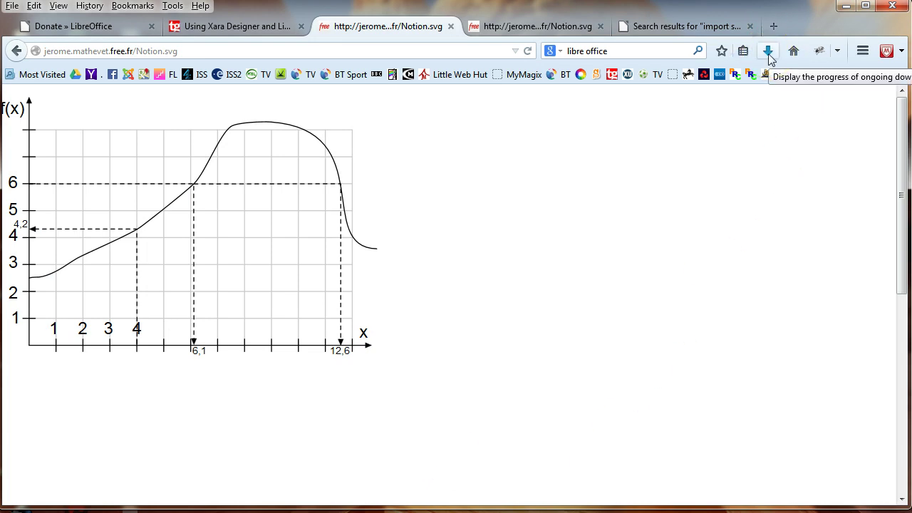
Switch to Everything and search for the copied file name, Notion.svg
left_click(846, 9)
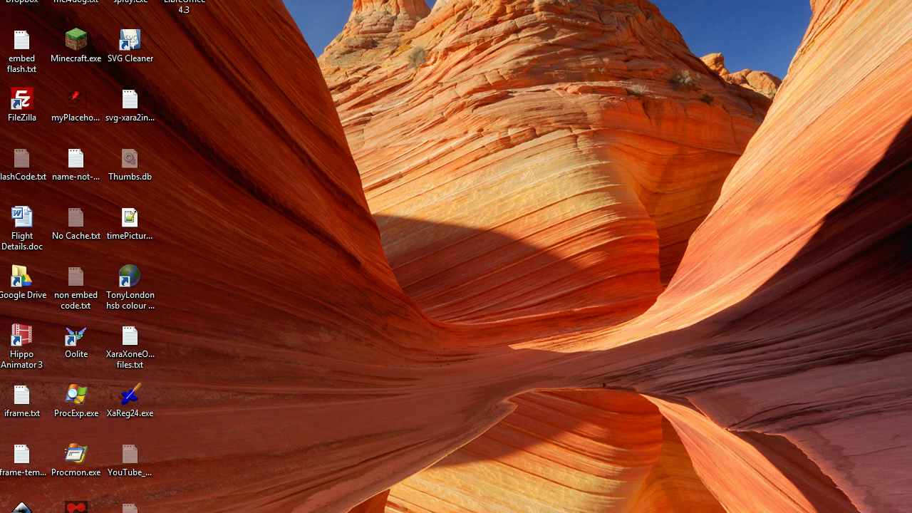
key("alt+Tab")
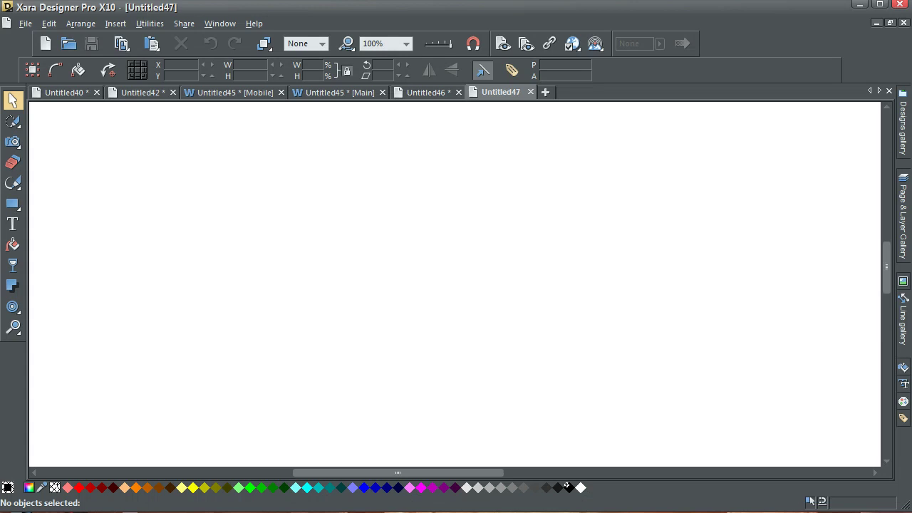
key("alt+Tab")
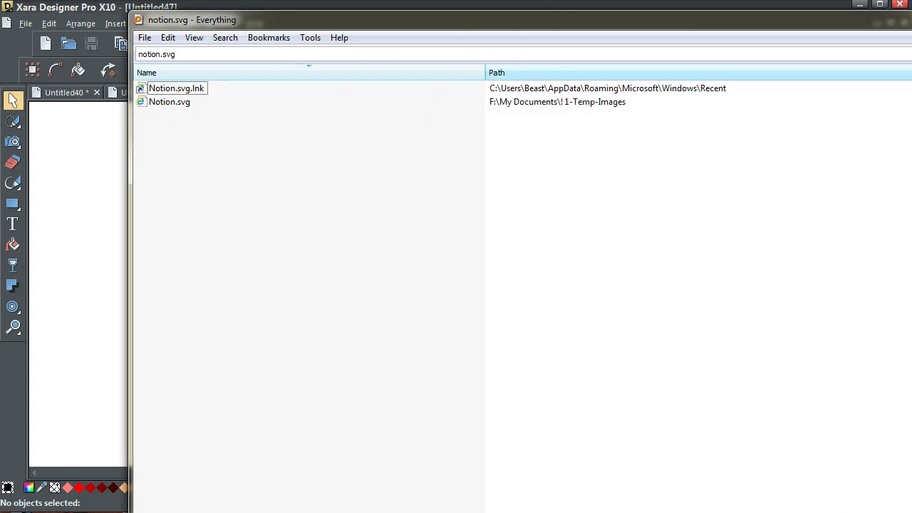
left_click_drag(540, 21, 412, 14)
double_click(15, 46)
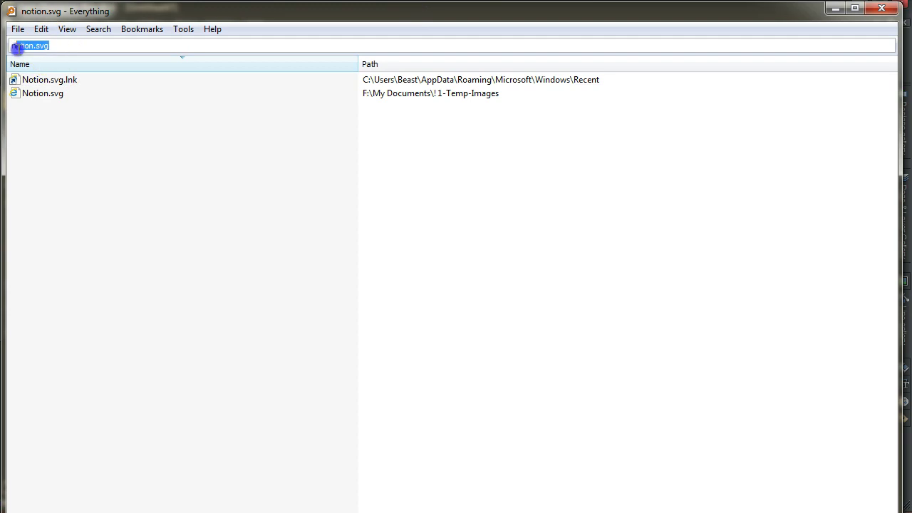
key("ctrl+v")
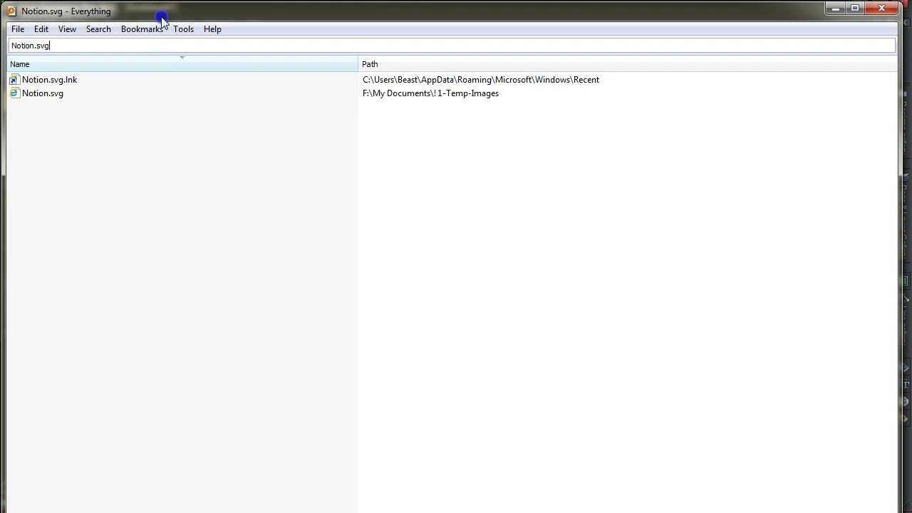
Open Notion.svg from the search results as a new document in Xara Designer Pro X10
left_click_drag(163, 16, 458, 196)
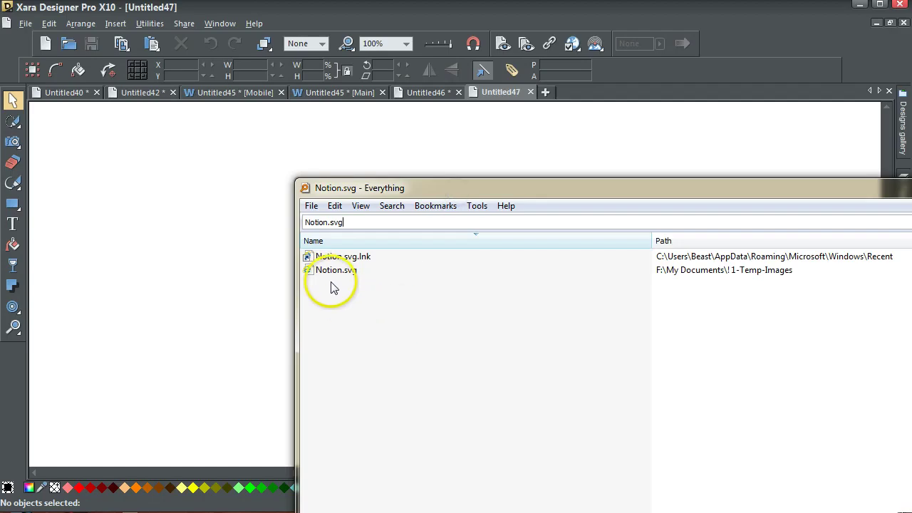
left_click_drag(339, 277, 316, 12)
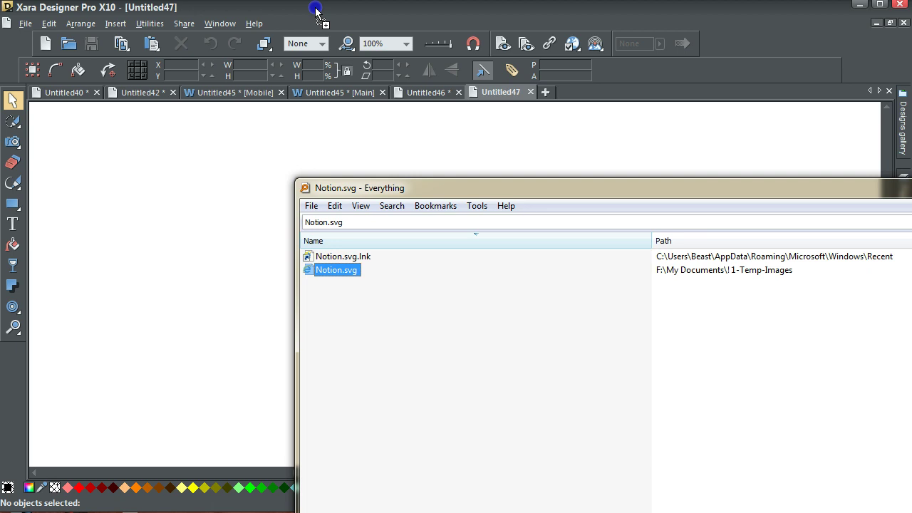
left_click_drag(315, 12, 315, 10)
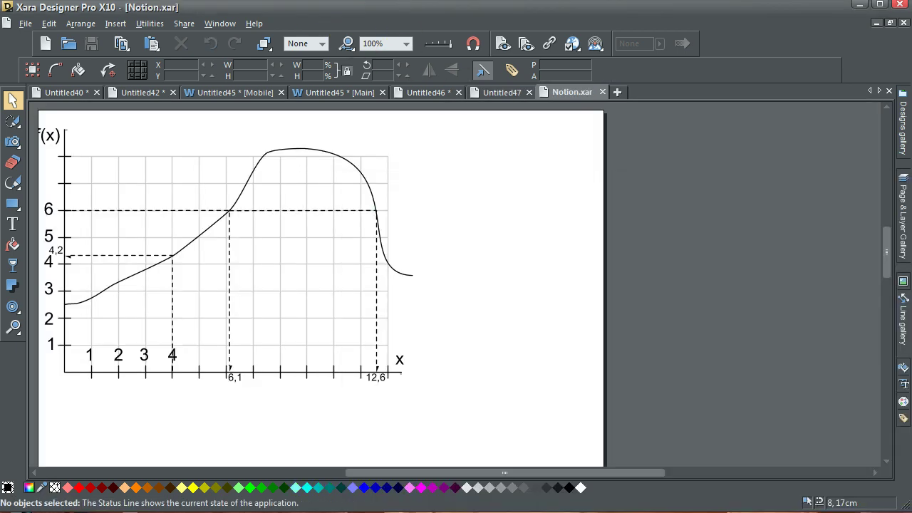
left_click(235, 427)
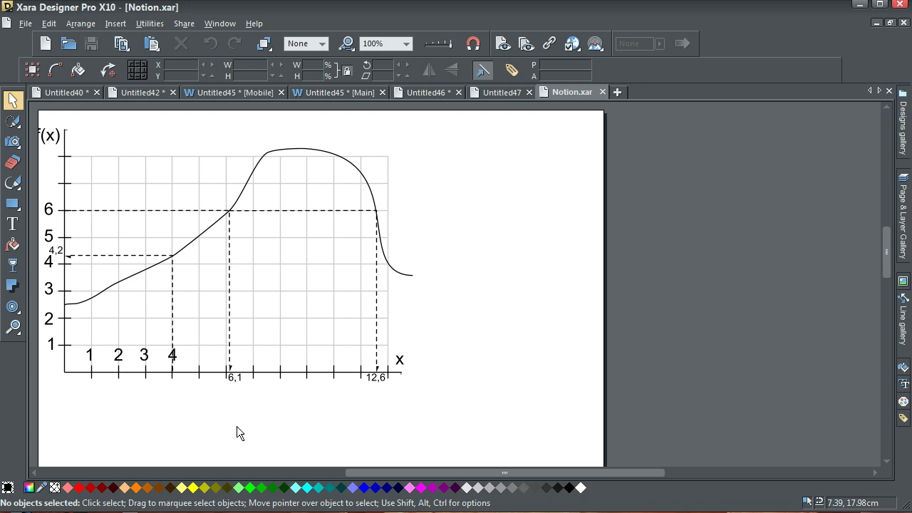
Switch to LibreOffice Writer, fit its window to the screen, and open Notion.svg from the Everything search results in LibreOffice
left_click(251, 418)
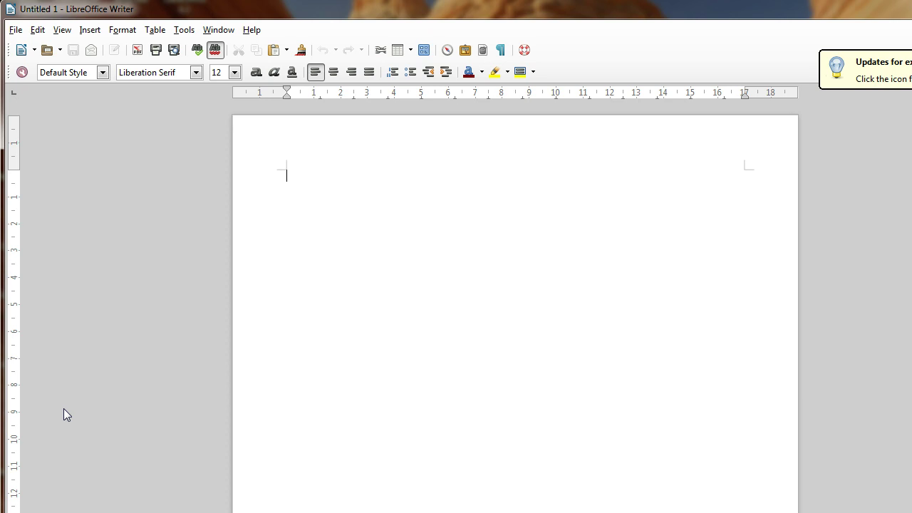
left_click(277, 403)
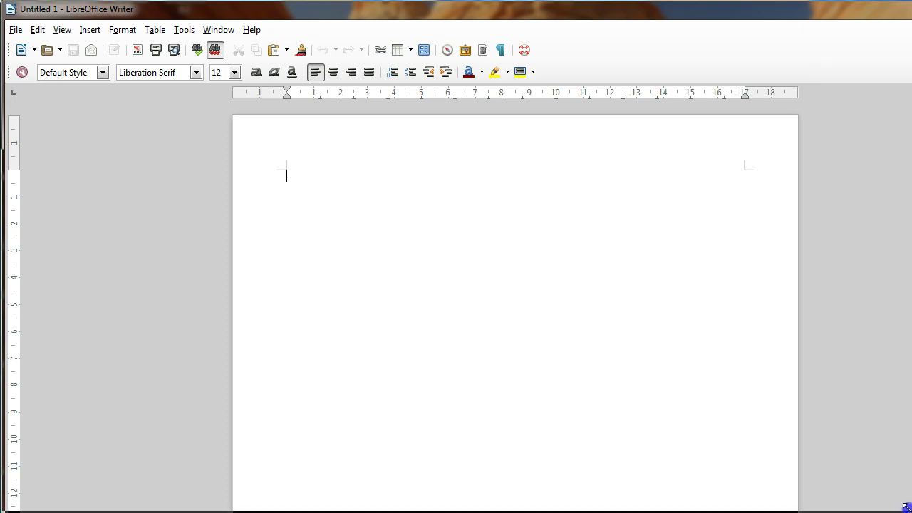
left_click_drag(906, 508, 908, 509)
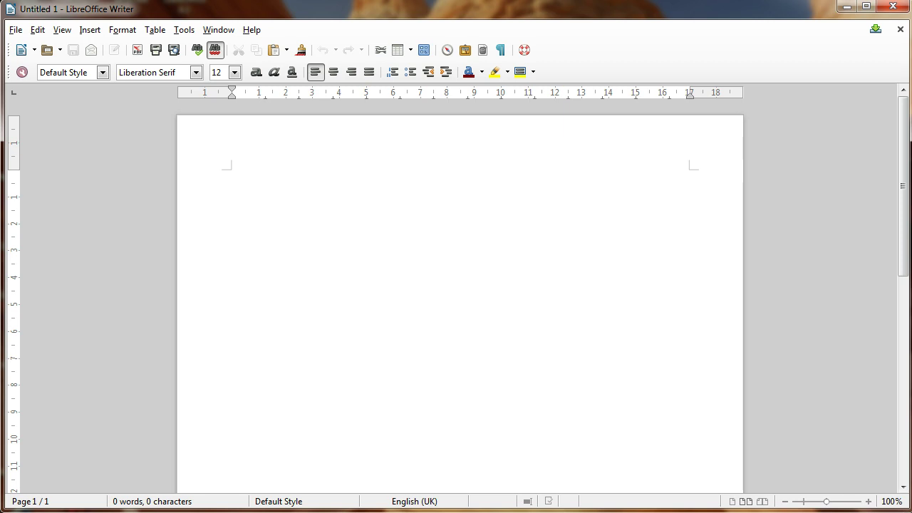
key("alt+Tab")
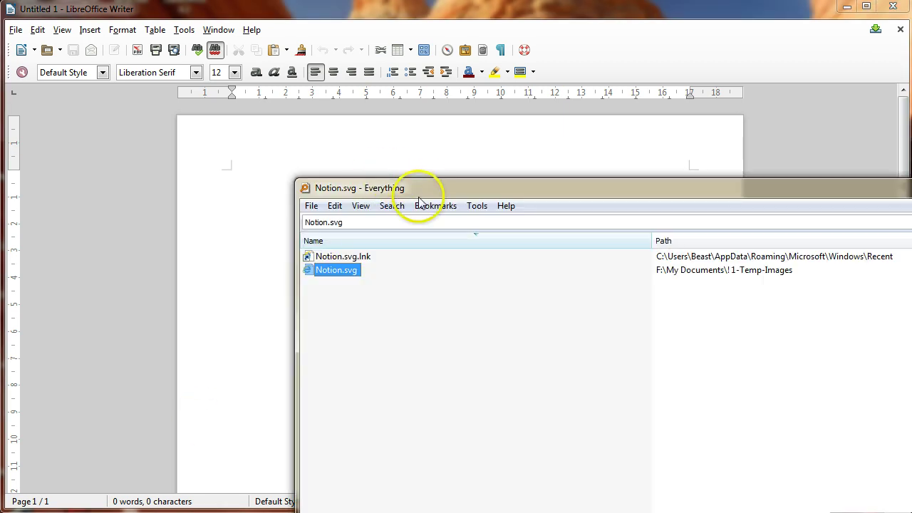
left_click_drag(422, 186, 439, 140)
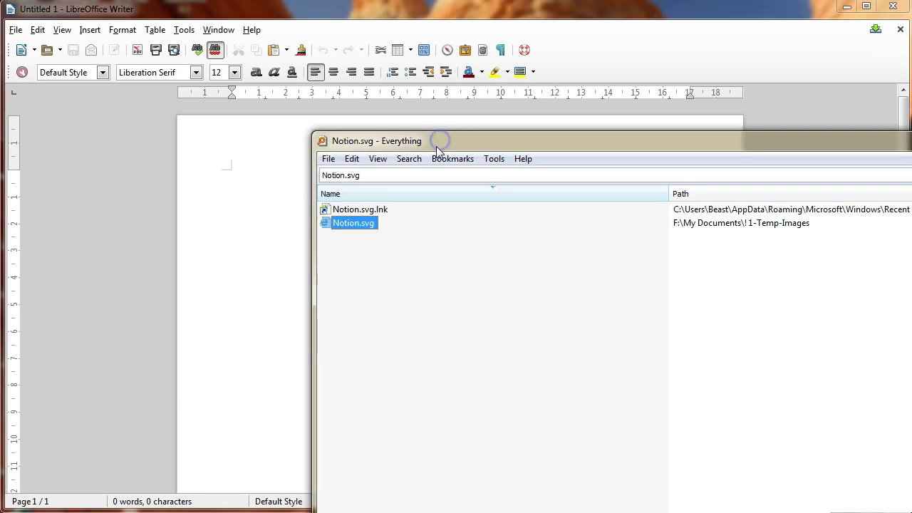
left_click_drag(364, 220, 294, 16)
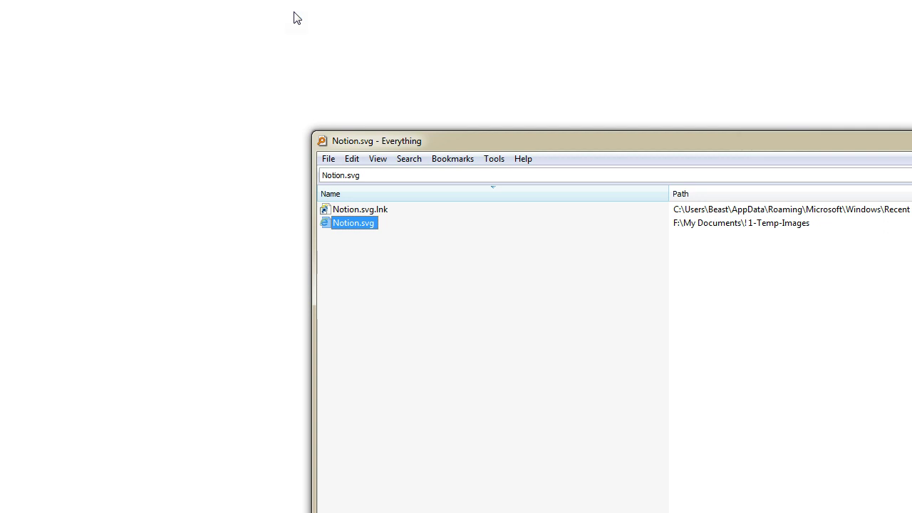
left_click(800, 194)
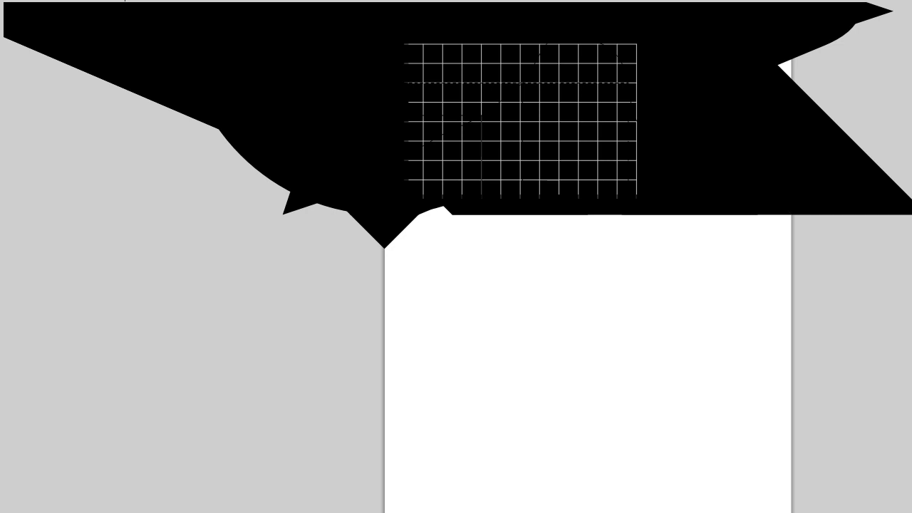
Move several of the oversized black shapes in the imported graph apart, and put the drawing window away
key("alt+t")
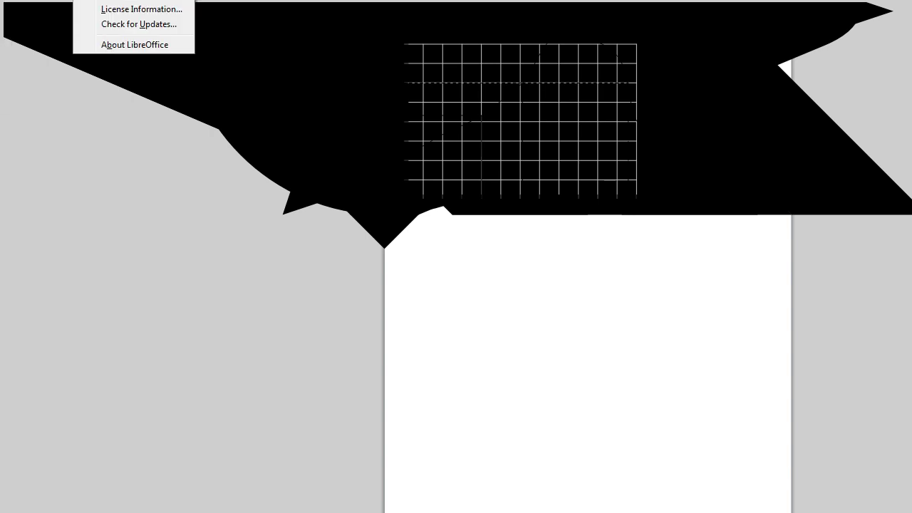
key("Escape")
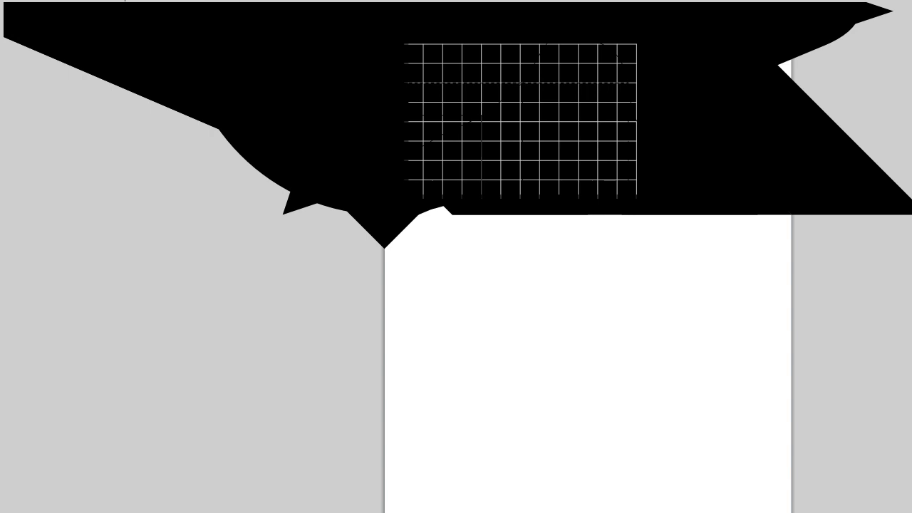
left_click(763, 204)
left_click_drag(703, 198, 302, 372)
left_click_drag(660, 210, 639, 497)
left_click_drag(763, 60, 862, 323)
left_click_drag(134, 75, 141, 185)
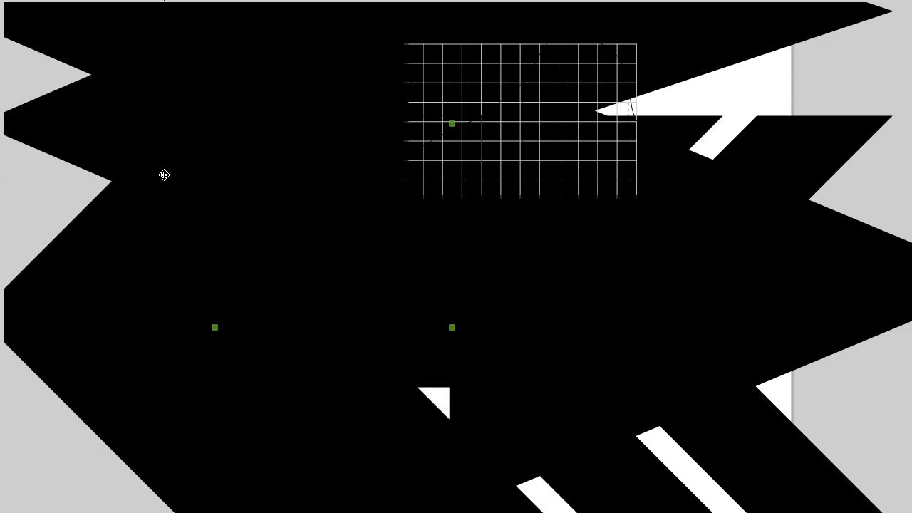
left_click(166, 176)
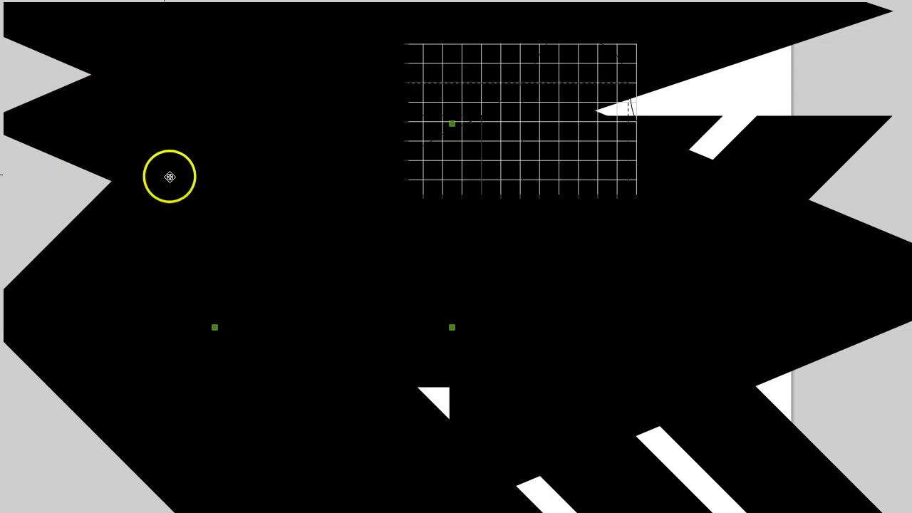
left_click(290, 310)
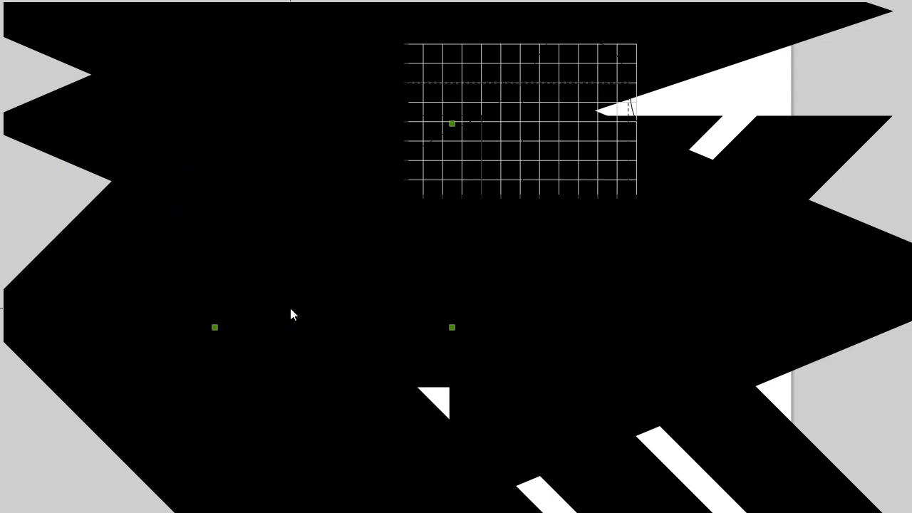
left_click(232, 350)
left_click(175, 428)
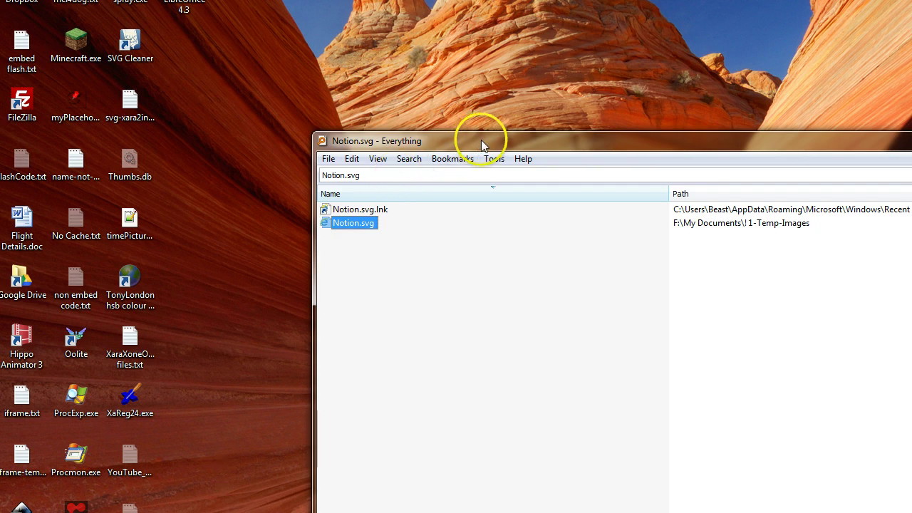
Open Notion.svg from the search results in Internet Explorer to check how the graph renders, and minimize the browser
left_click_drag(481, 140, 413, 113)
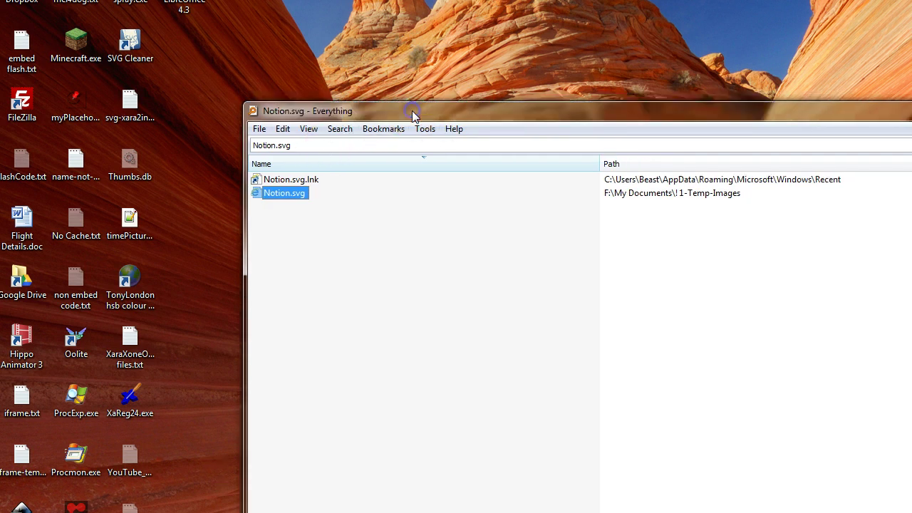
double_click(290, 200)
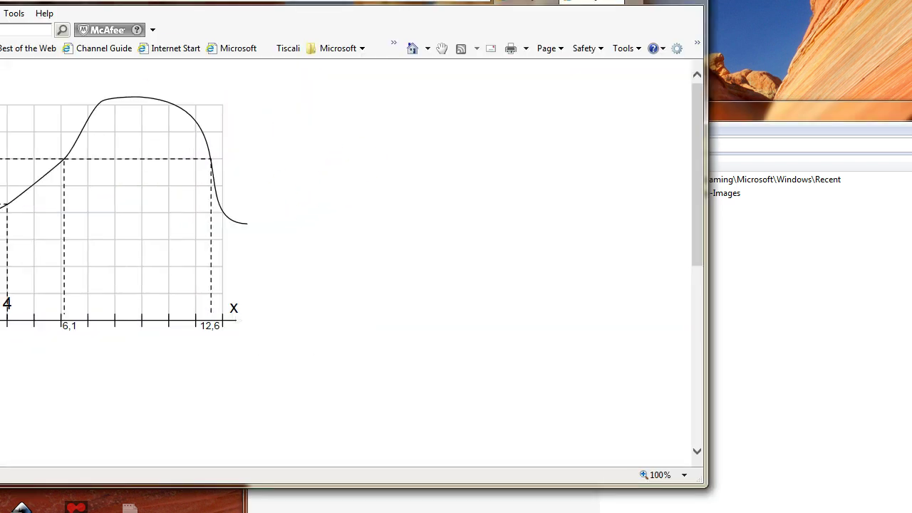
double_click(125, 20)
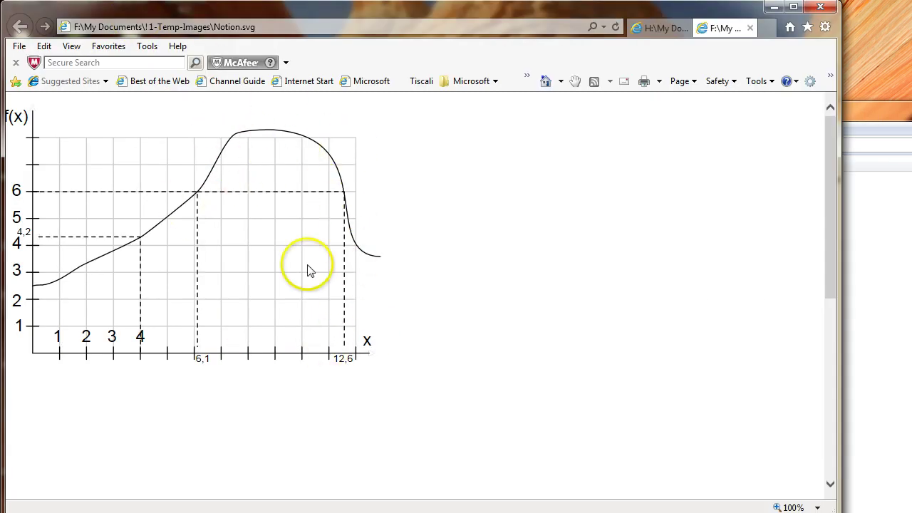
left_click(775, 10)
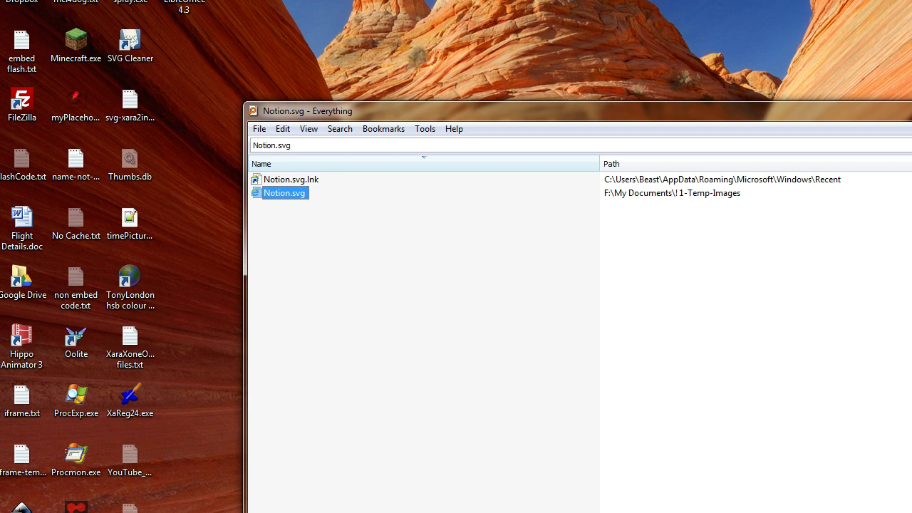
Open Notion.svg from the Everything search results in Notepad, and move and widen its window to show the whole code lines
key("Escape")
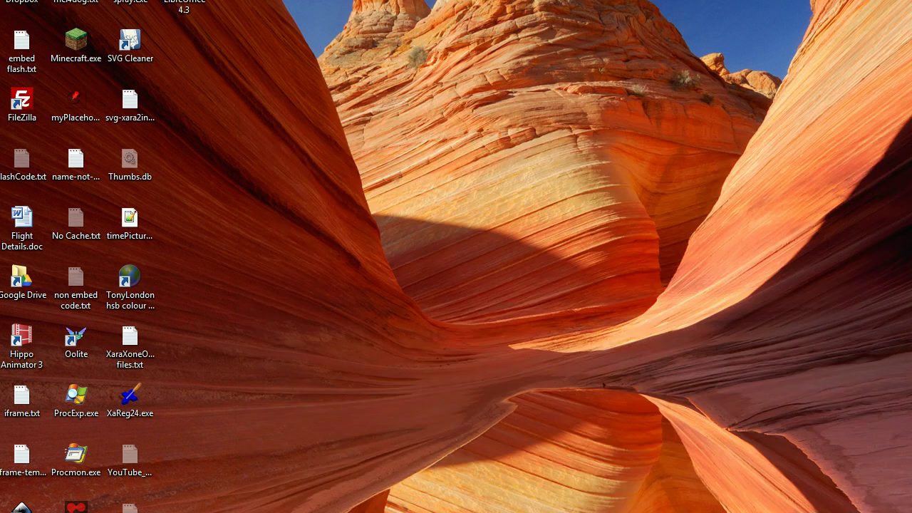
key("alt+Tab")
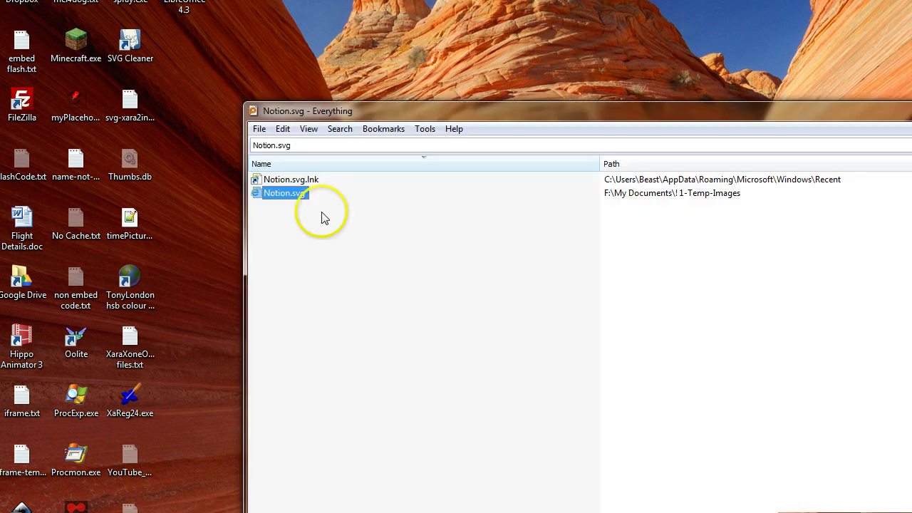
right_click(288, 197)
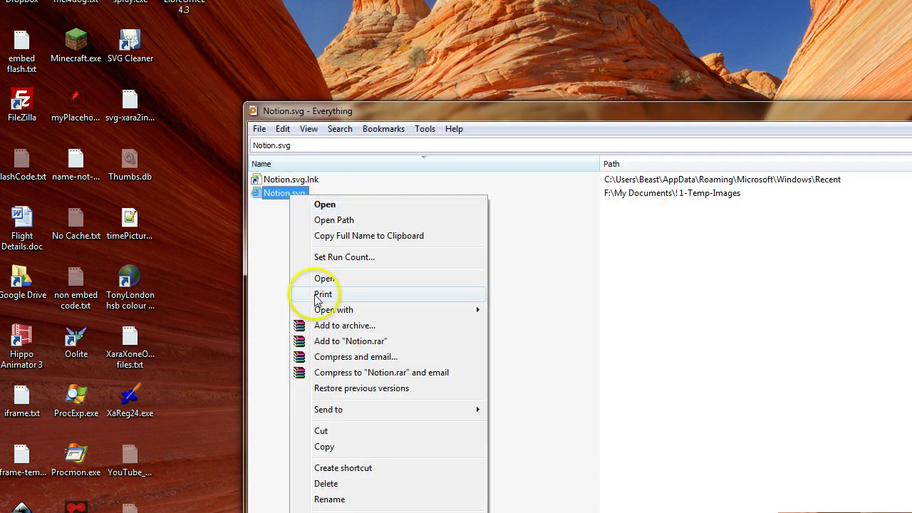
mouse_move(330, 309)
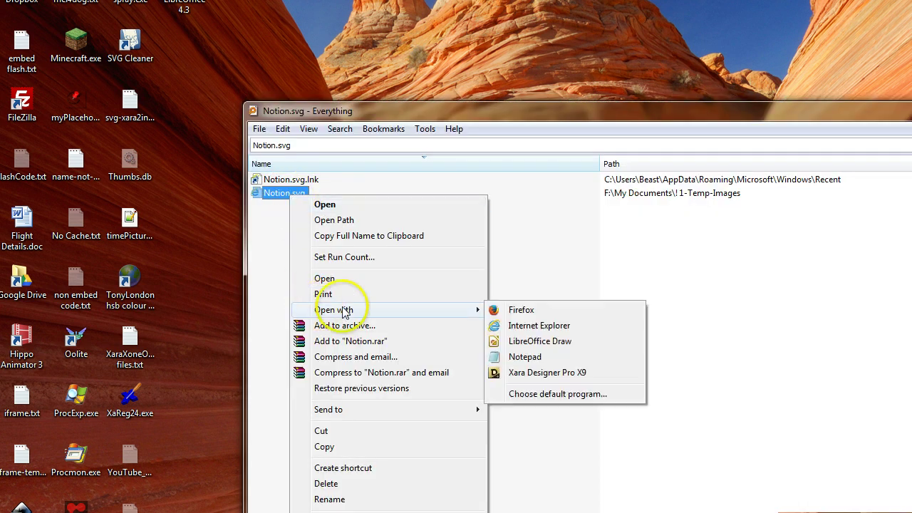
left_click(525, 356)
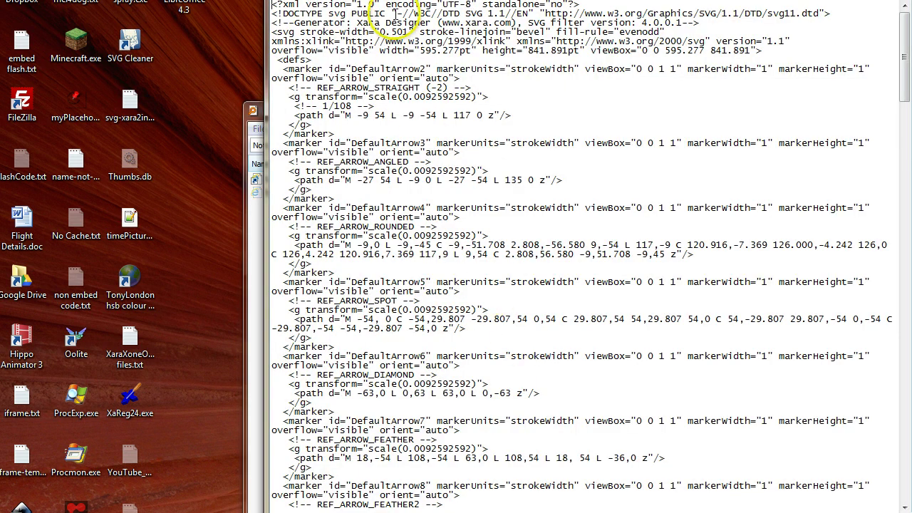
left_click_drag(397, 10, 121, 13)
left_click(759, 334)
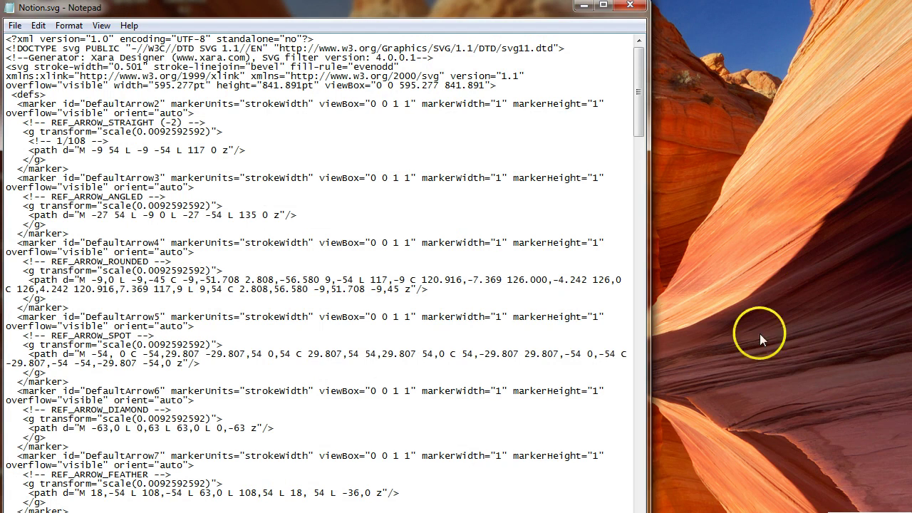
left_click_drag(649, 510, 903, 503)
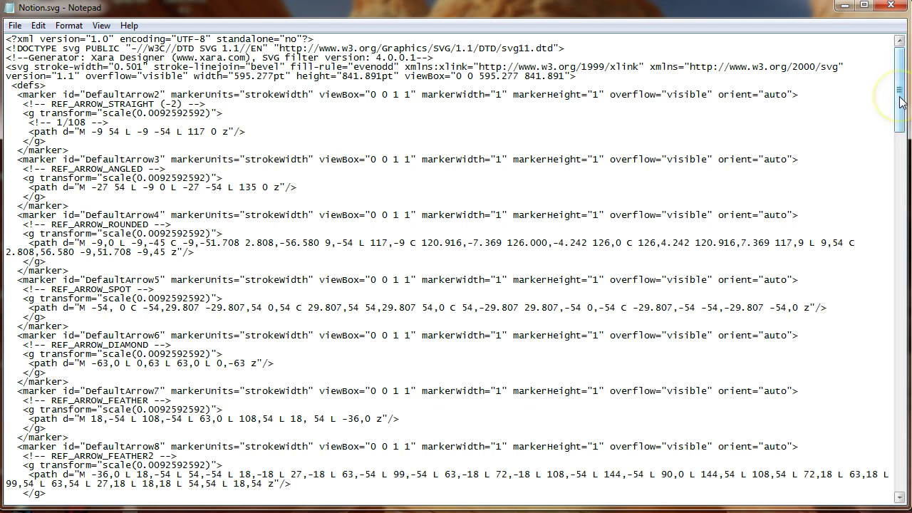
Delete all the arrow marker definitions between the opening and closing defs tags in Notion.svg, then save and close the file
left_click_drag(900, 101, 906, 262)
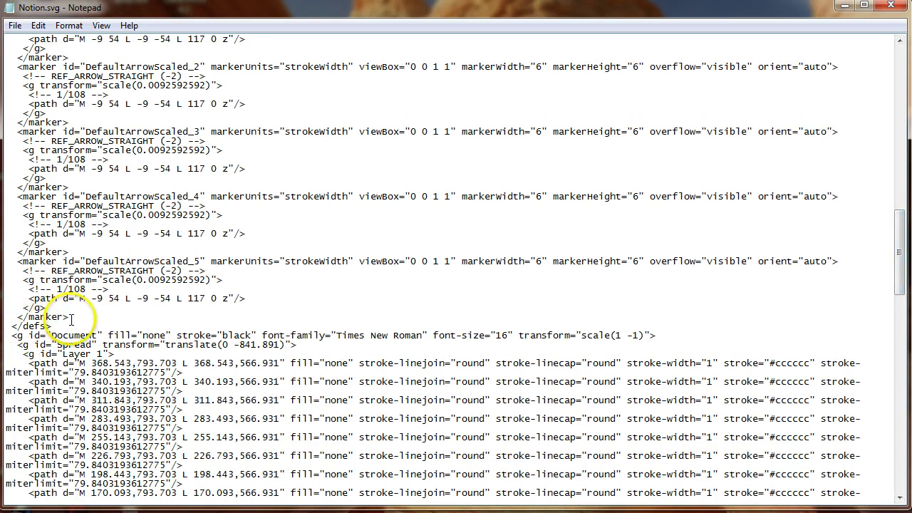
mouse_move(69, 317)
left_mouse_down()
mouse_move(32, 310)
mouse_move(44, 224)
mouse_move(32, 33)
mouse_move(6, 95)
left_mouse_up()
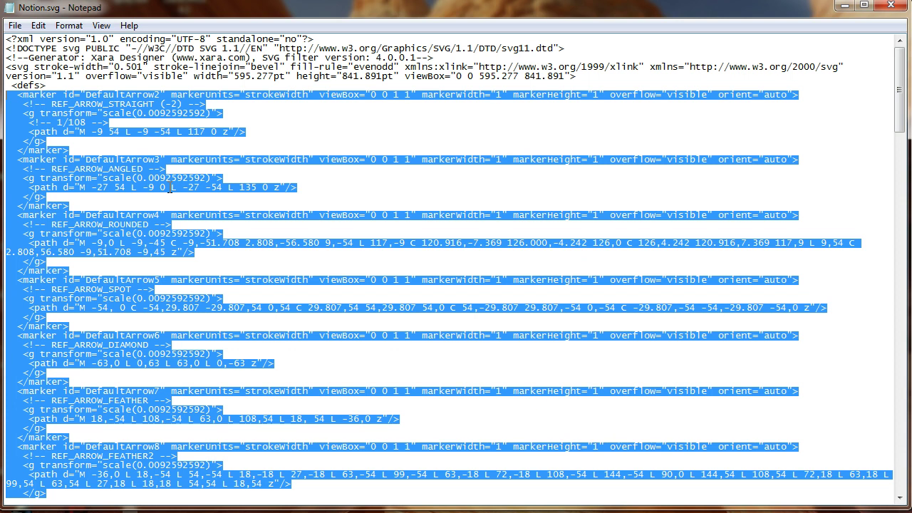
key("Delete")
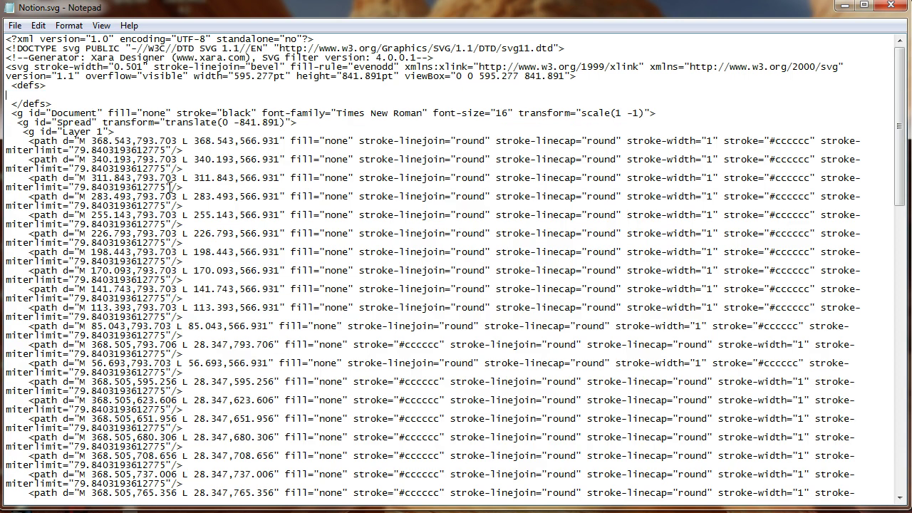
double_click(9, 7)
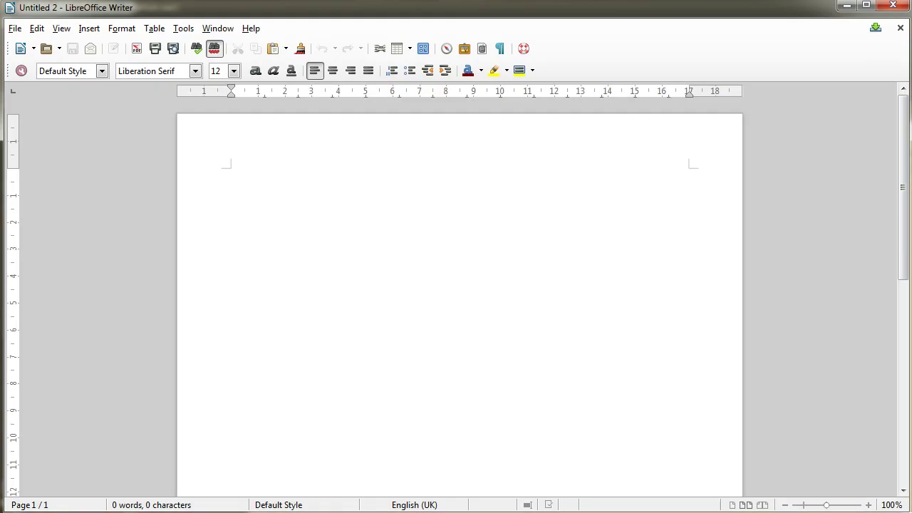
Open the edited Notion.svg from the Everything search results in LibreOffice and inspect the imported graph
key("alt+Tab")
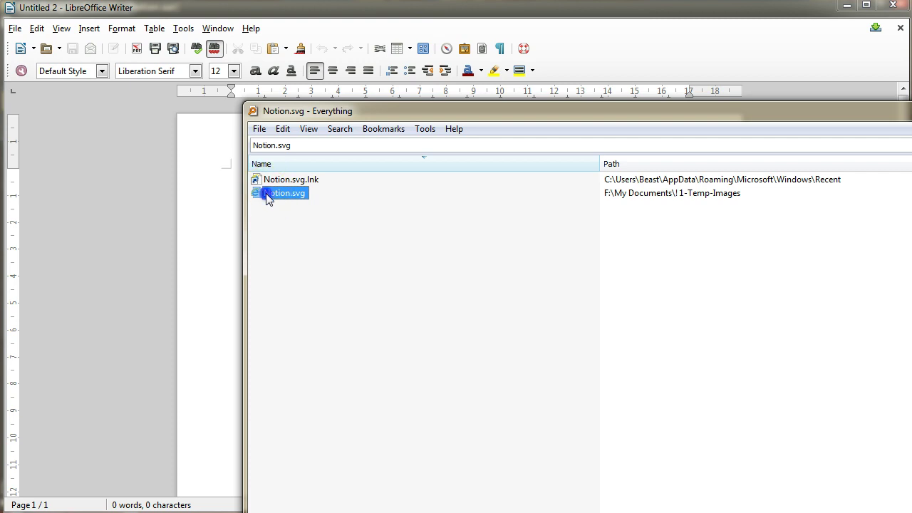
left_click_drag(267, 198, 425, 14)
left_click_drag(424, 14, 425, 17)
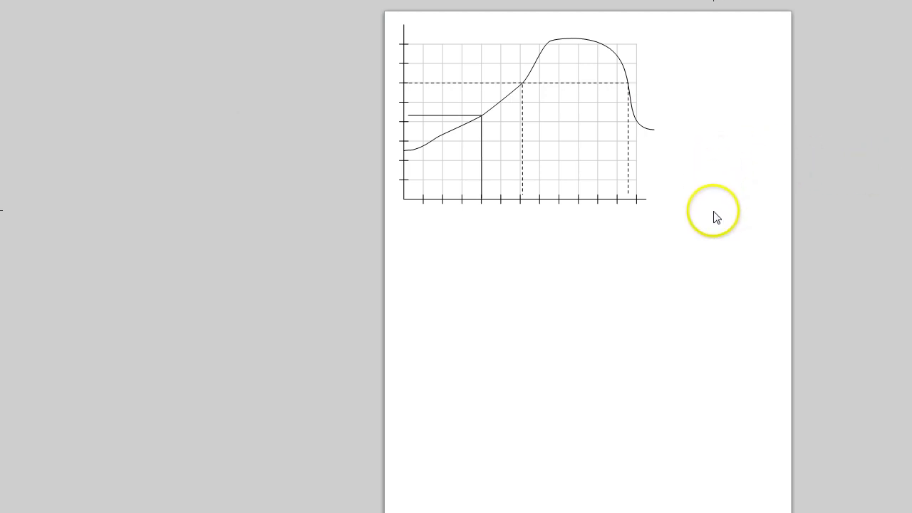
left_click(591, 254)
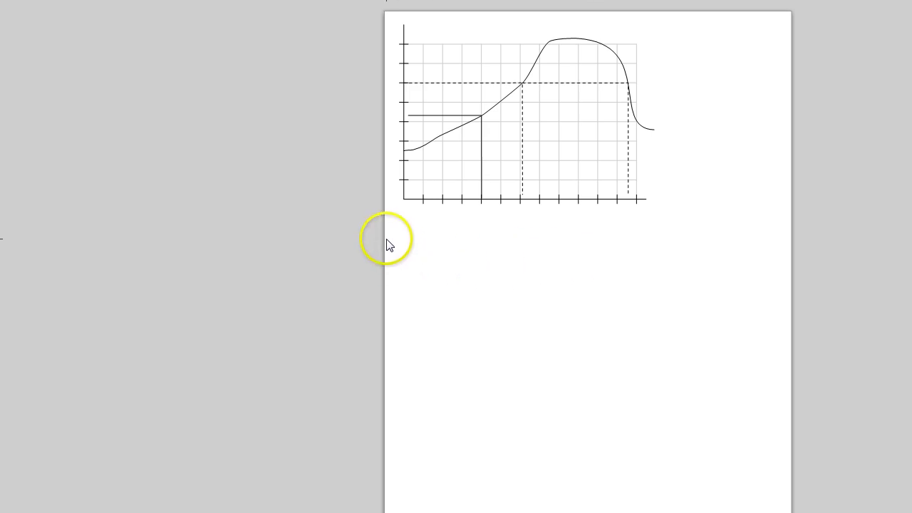
left_click_drag(385, 240, 367, 269)
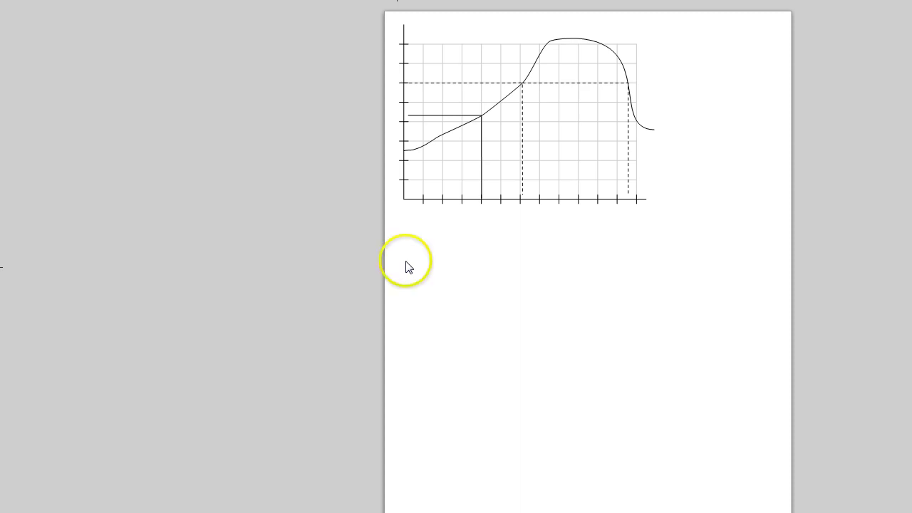
Move the graph's curve down and to the right of its original place, and colour its line red
left_click(450, 130)
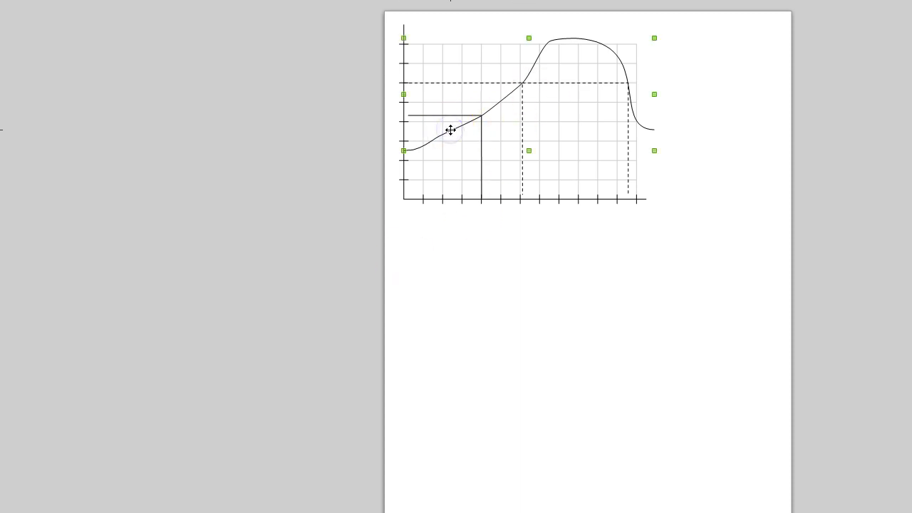
left_click_drag(450, 130, 544, 171)
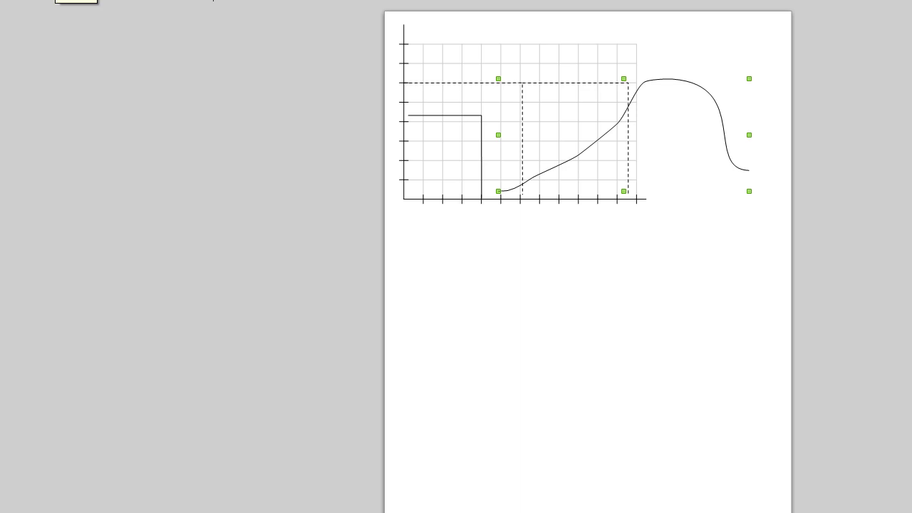
left_click(50, 0)
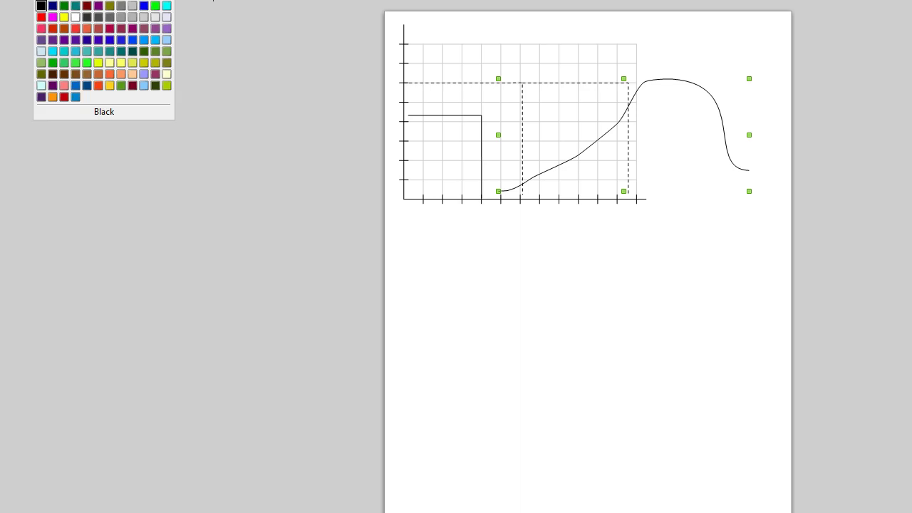
left_click(42, 28)
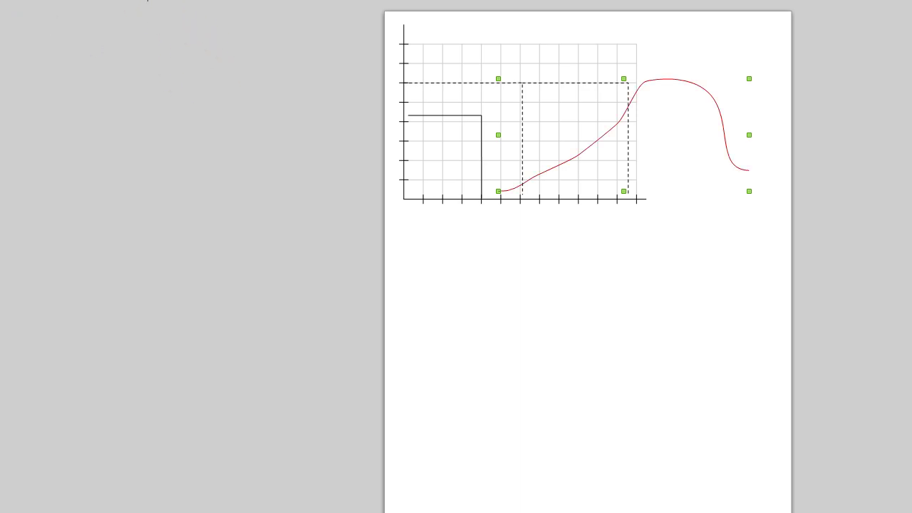
Increase the line width of the red curve so that it is clearly thicker than the other lines
left_click(148, 0)
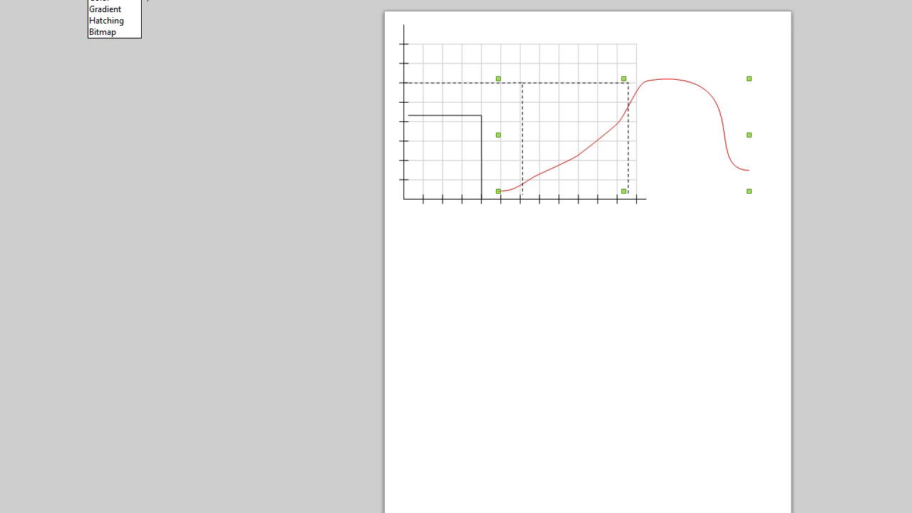
left_click(146, 0)
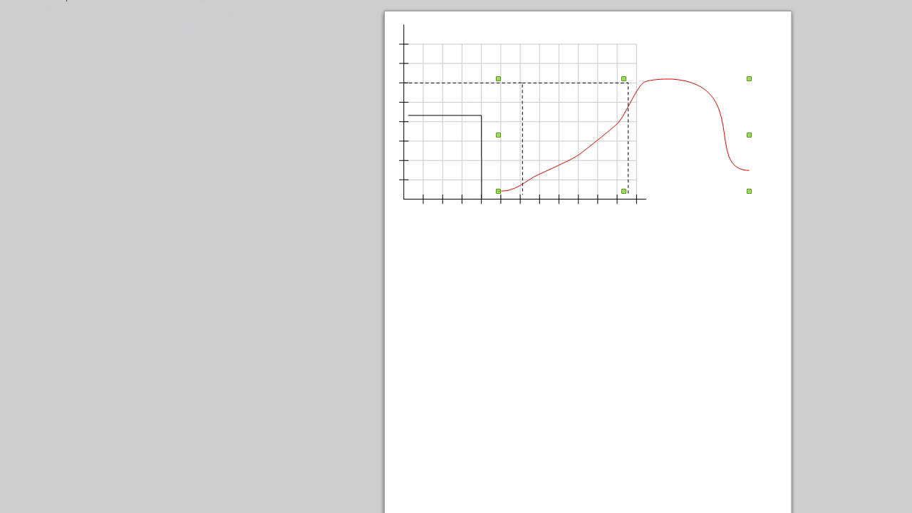
scroll(66, 0, "up", 8)
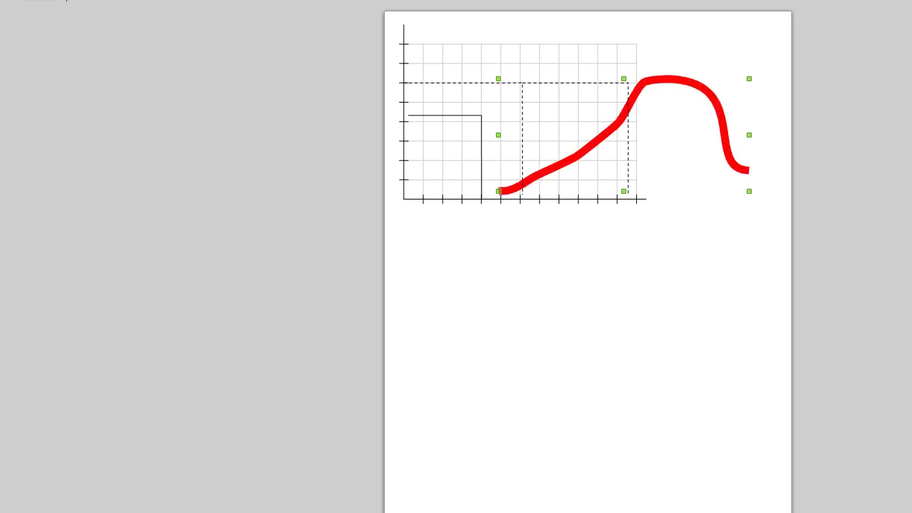
scroll(66, 0, "down", 8)
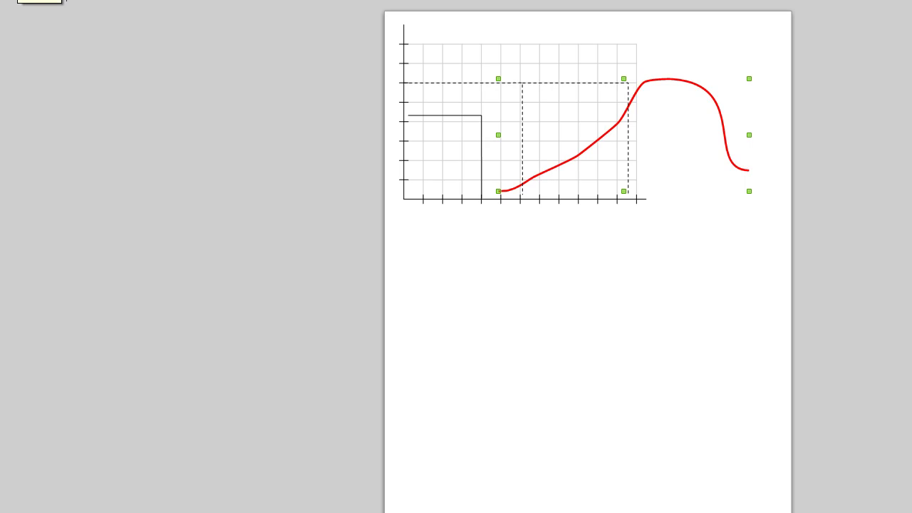
left_click(121, 29)
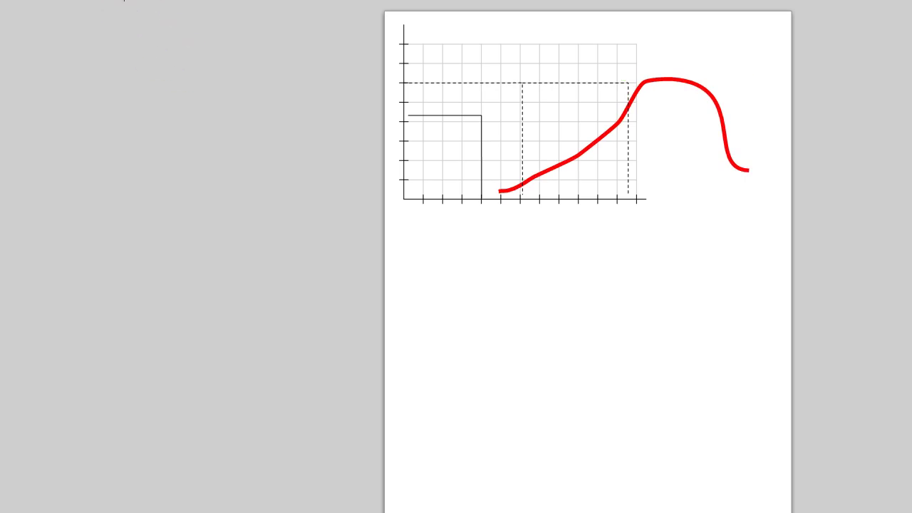
Move the thick red curve back to its original place on the grid and deselect it
left_click_drag(649, 80, 556, 40)
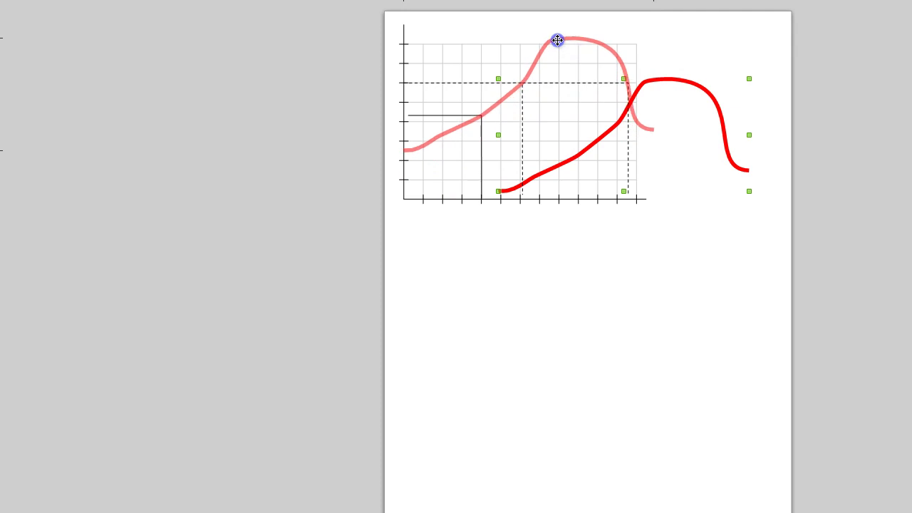
left_click_drag(557, 40, 558, 41)
left_click(729, 59)
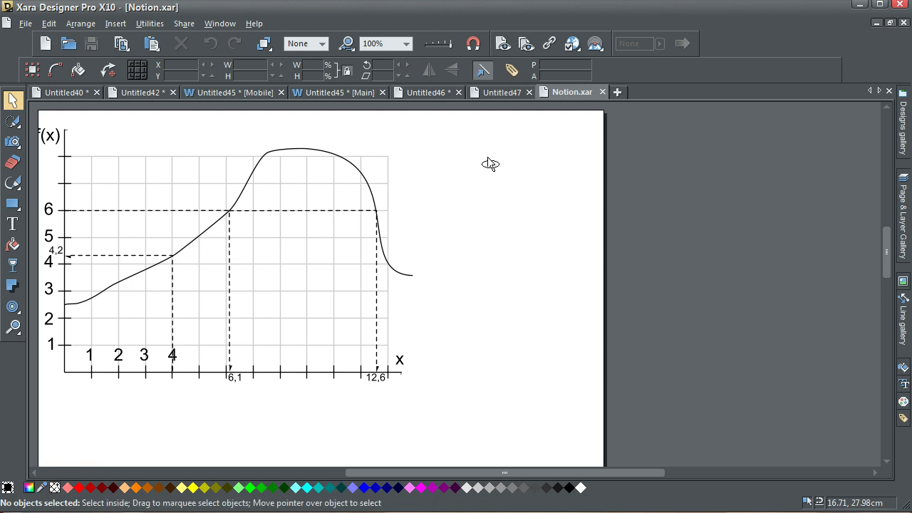
Switch to Notion.xar in Xara Designer Pro X10, move the clipped graph away from the page's left edge, and deselect it
left_click(488, 157)
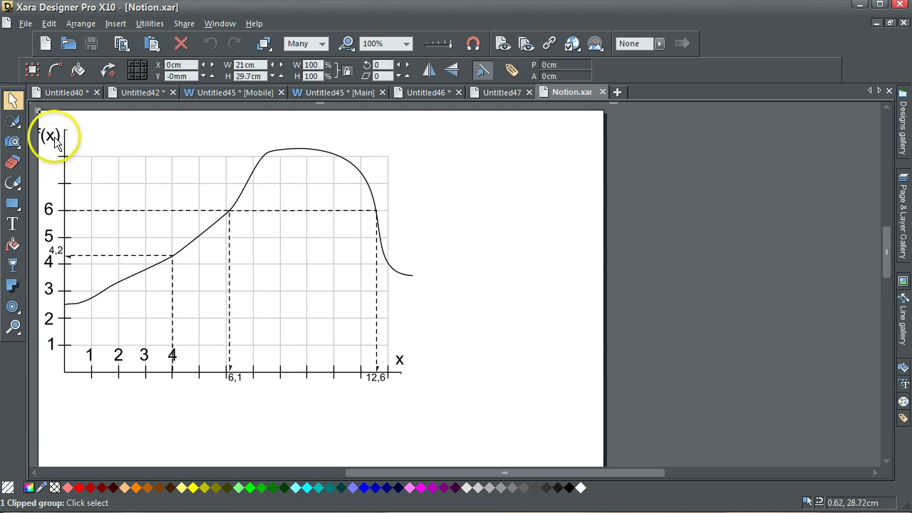
left_click_drag(51, 140, 140, 153)
left_click(567, 134)
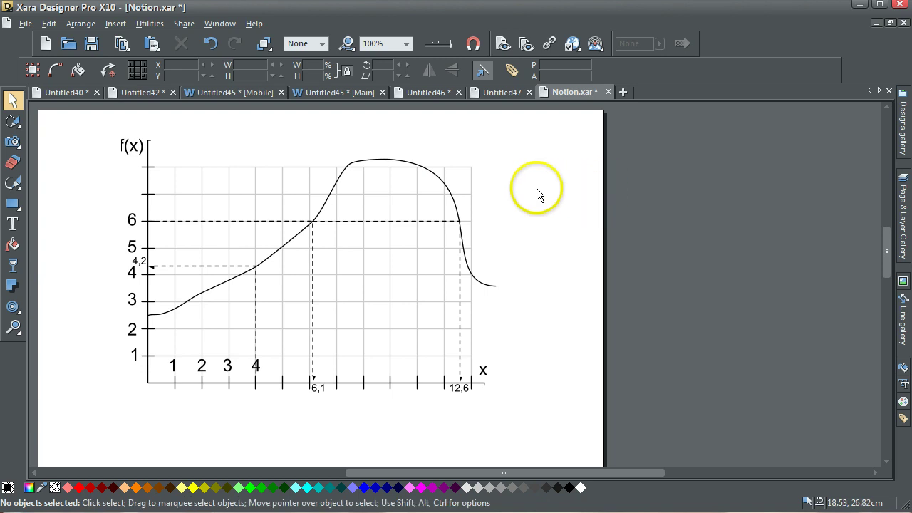
Select the clipped graph, remove its ClipView, and ungroup it into separate objects
left_click(12, 100)
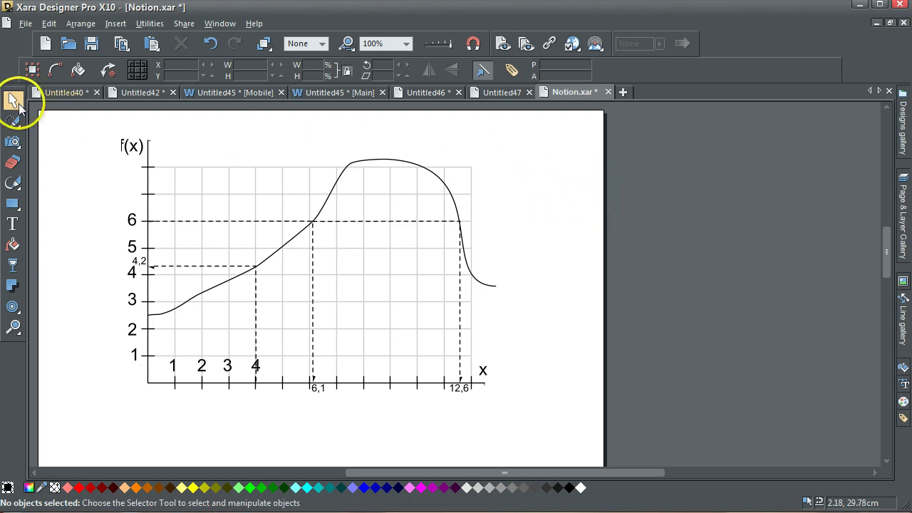
left_click(148, 180)
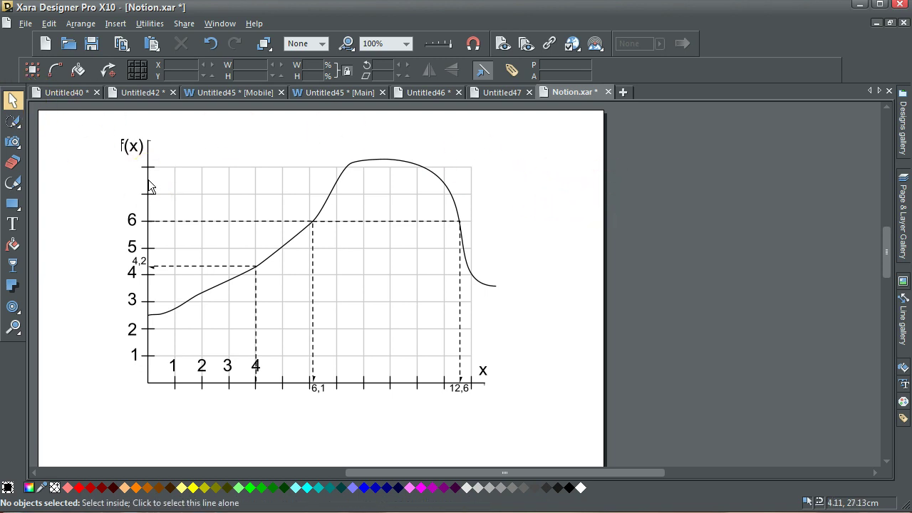
left_click(158, 180)
left_click(97, 182)
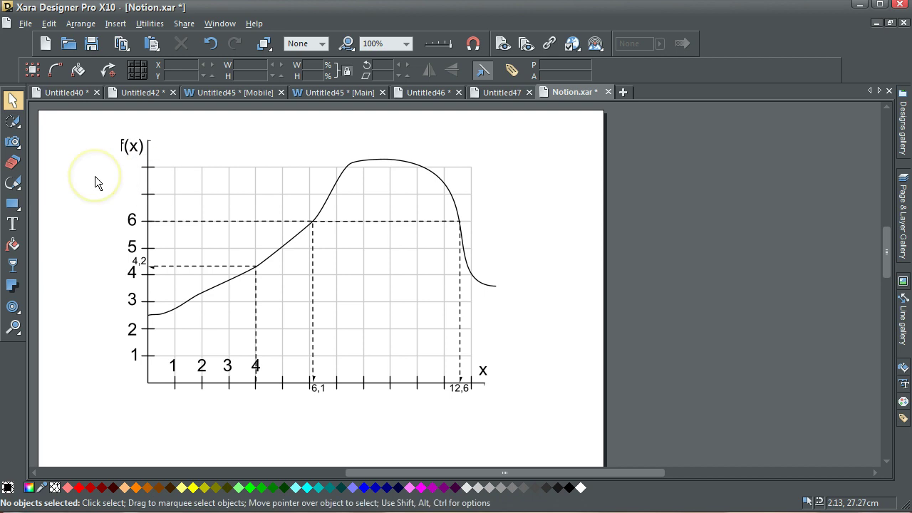
left_click(97, 183)
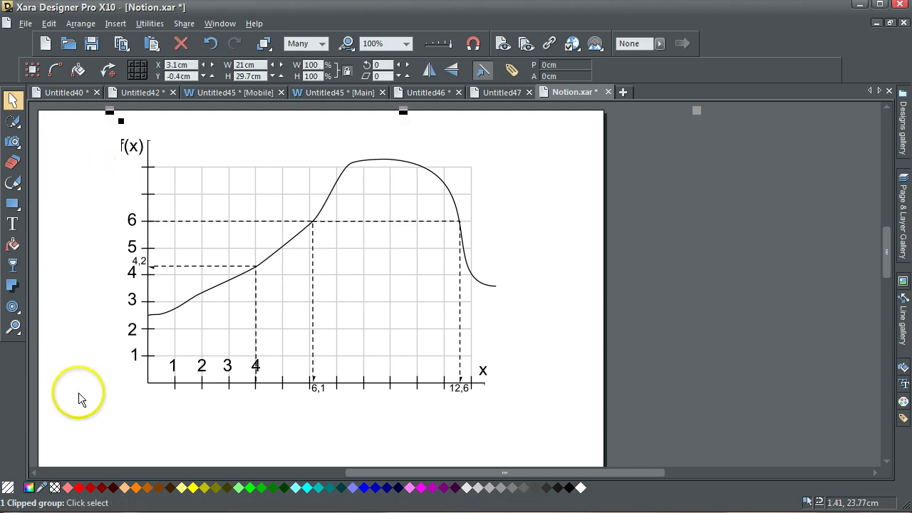
left_click(80, 23)
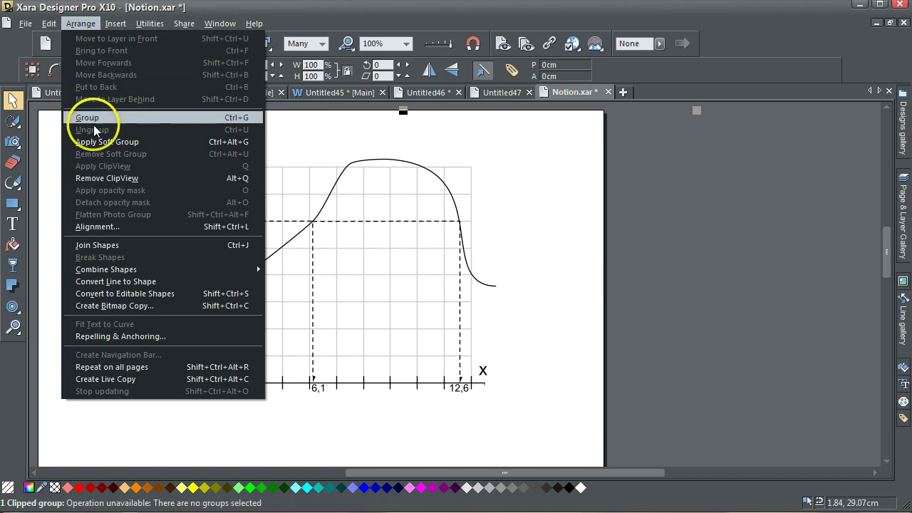
left_click(106, 178)
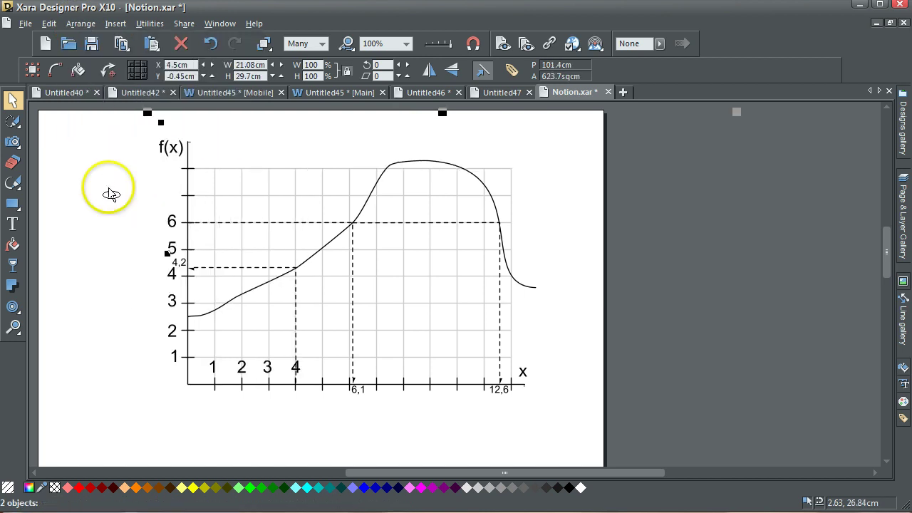
key("ctrl+u")
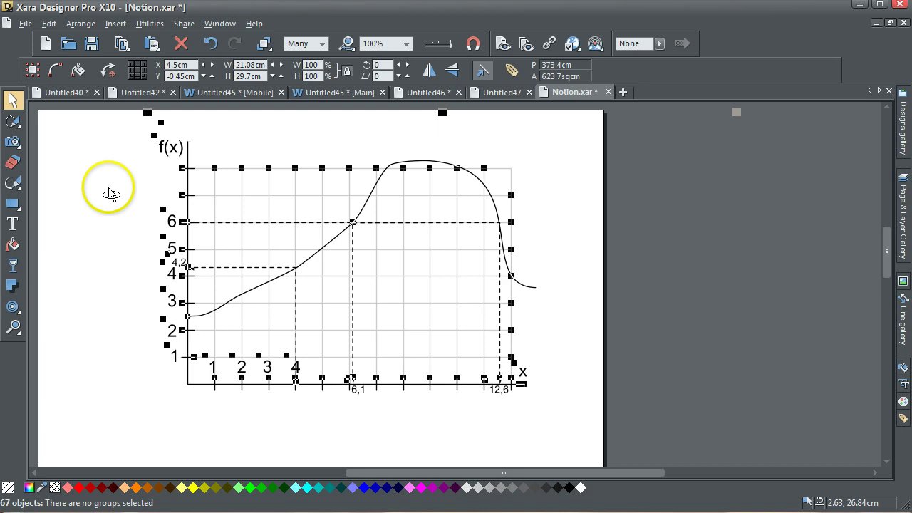
Convert the f(x) label and the vertical axis numbers 1 to 6 to editable shapes and fill them green
left_click(129, 239)
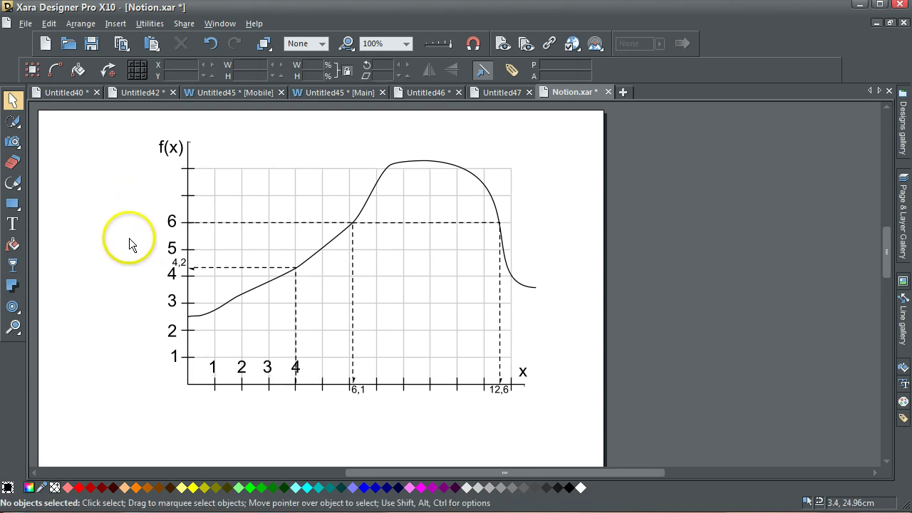
left_click(171, 153)
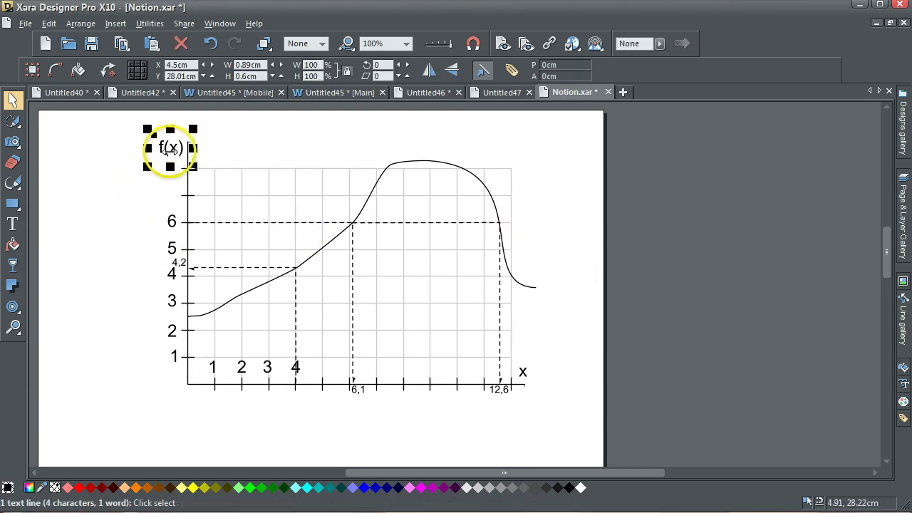
left_click_drag(123, 123, 184, 372)
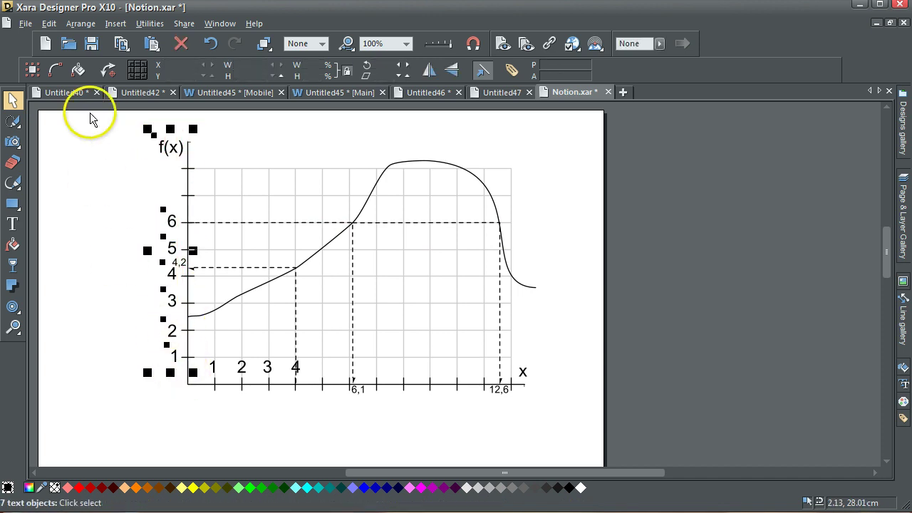
left_click(81, 23)
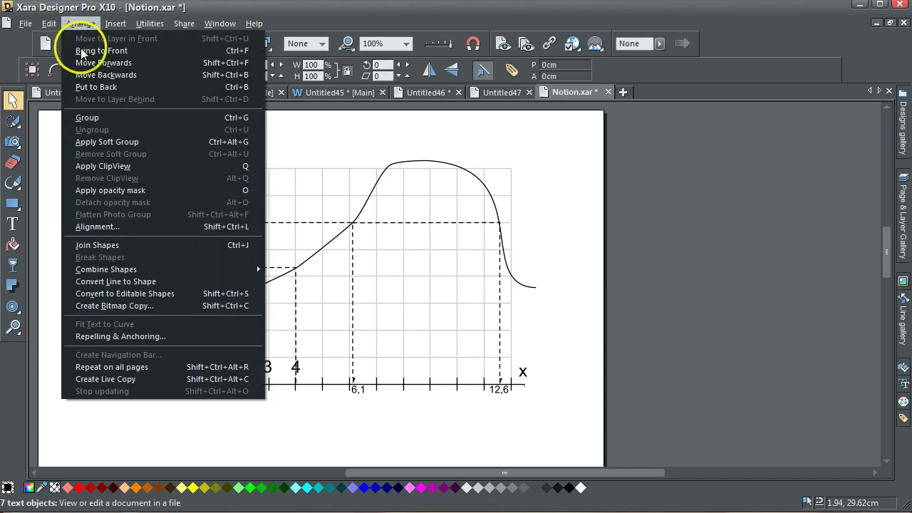
left_click(105, 294)
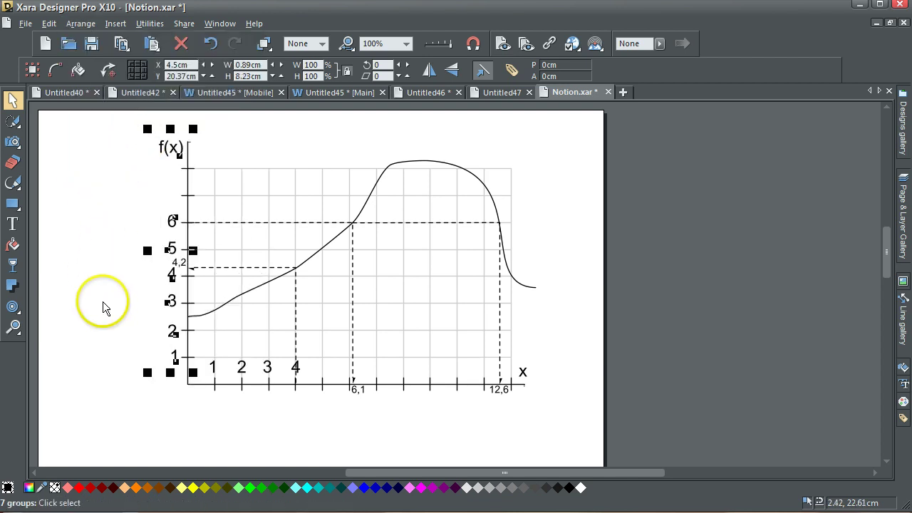
left_click(273, 489)
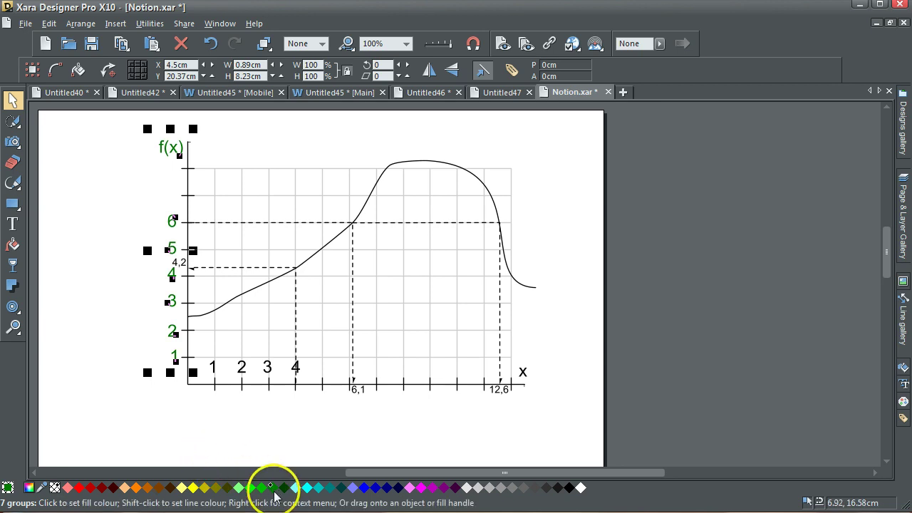
left_click(207, 433)
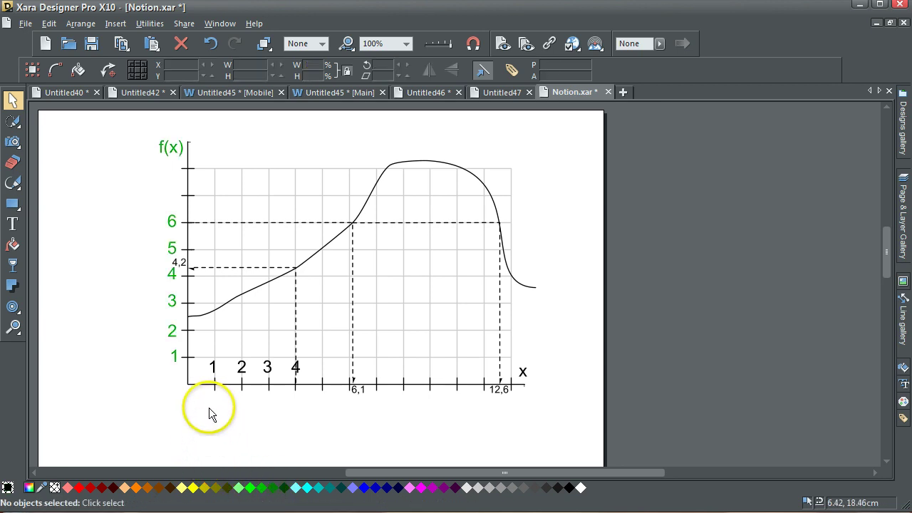
Convert the horizontal axis numbers 1 to 4 to editable shapes and fill them bright green
left_click_drag(152, 374, 321, 359)
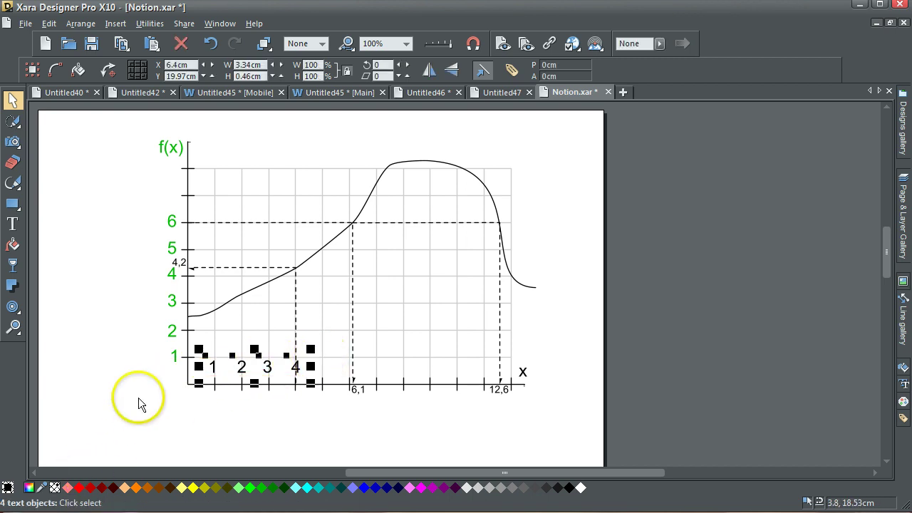
left_click(77, 24)
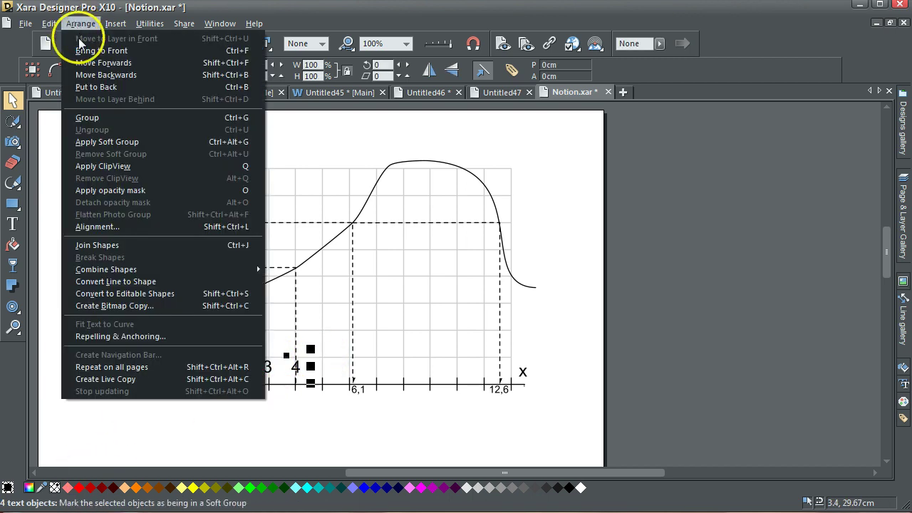
left_click(110, 296)
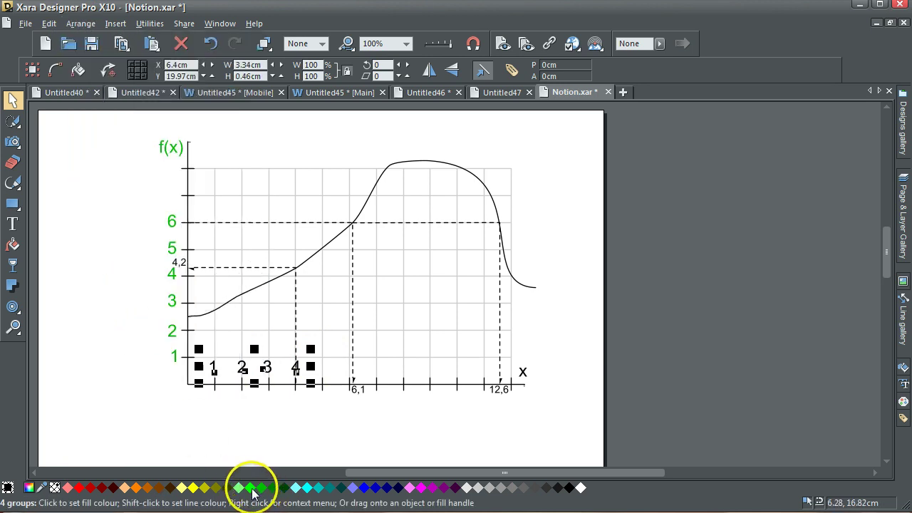
left_click(250, 486)
left_click(266, 456)
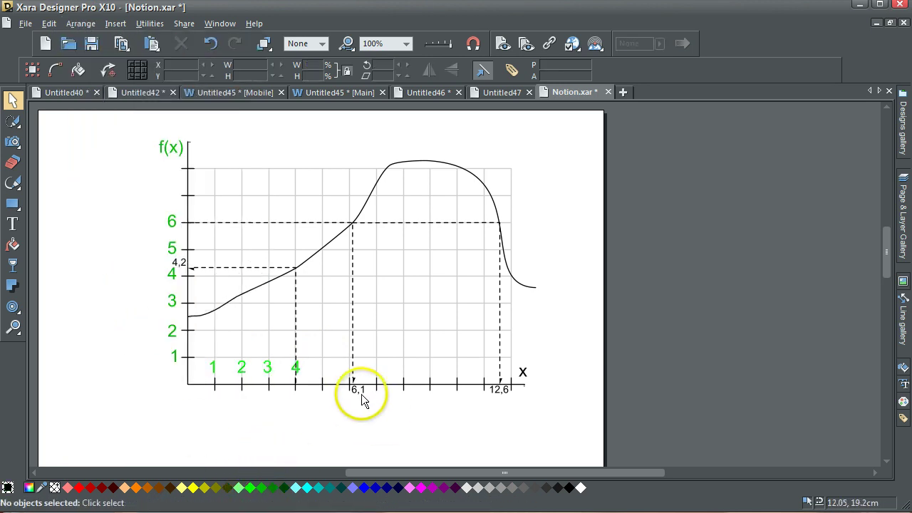
Convert the 6,1 and 12,6 labels below the horizontal axis to editable shapes and fill them orange
left_click_drag(348, 402, 376, 388)
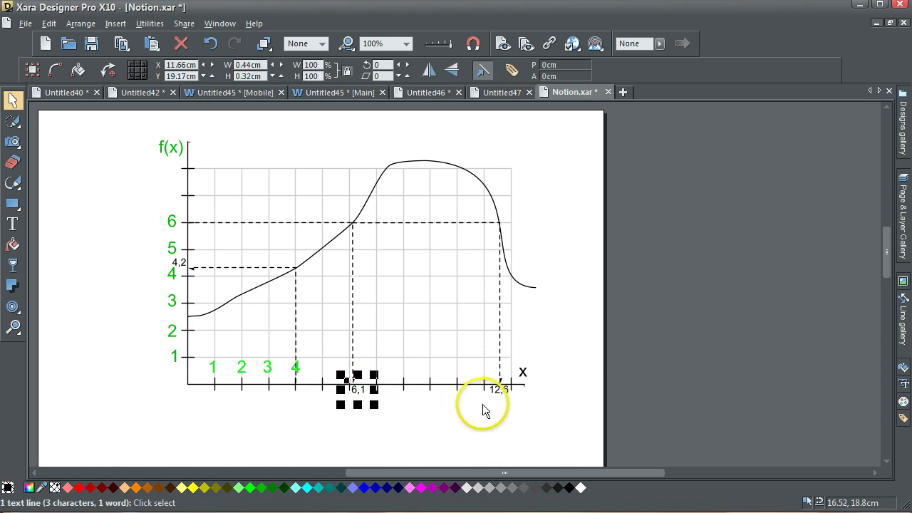
left_click_drag(483, 404, 519, 386)
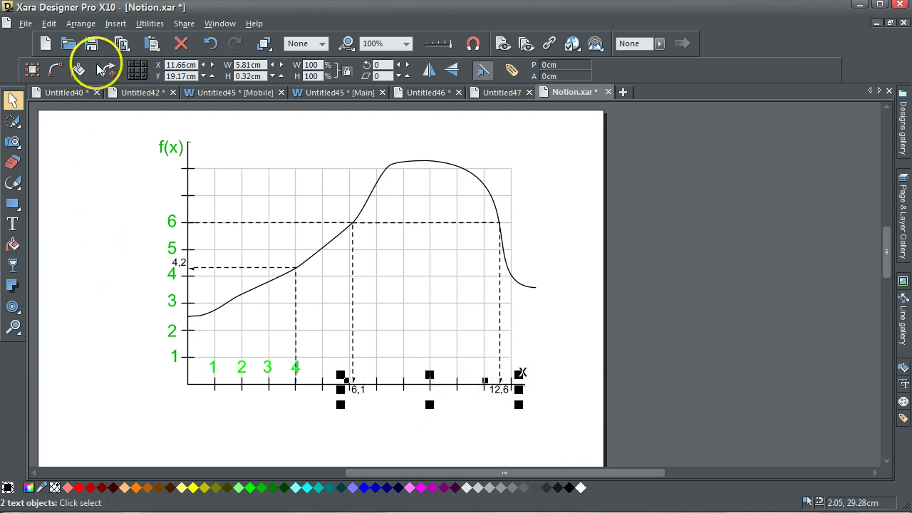
left_click(82, 24)
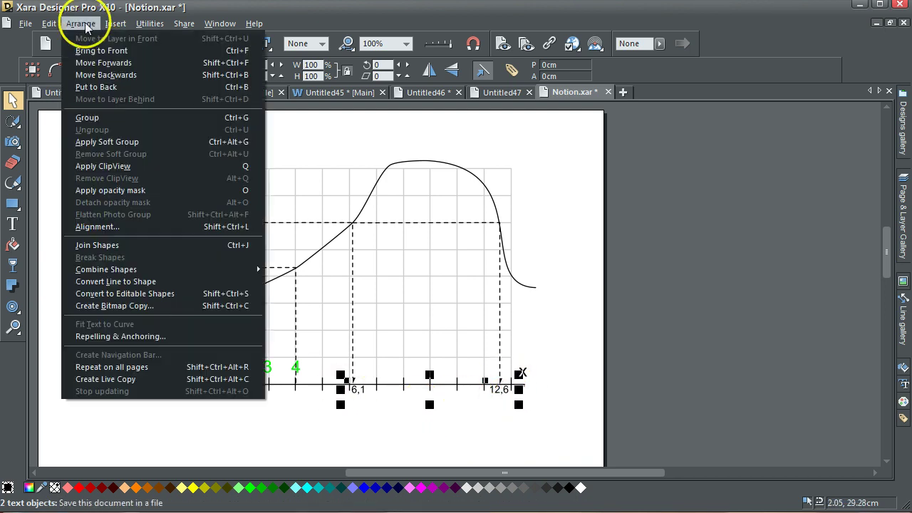
left_click(102, 293)
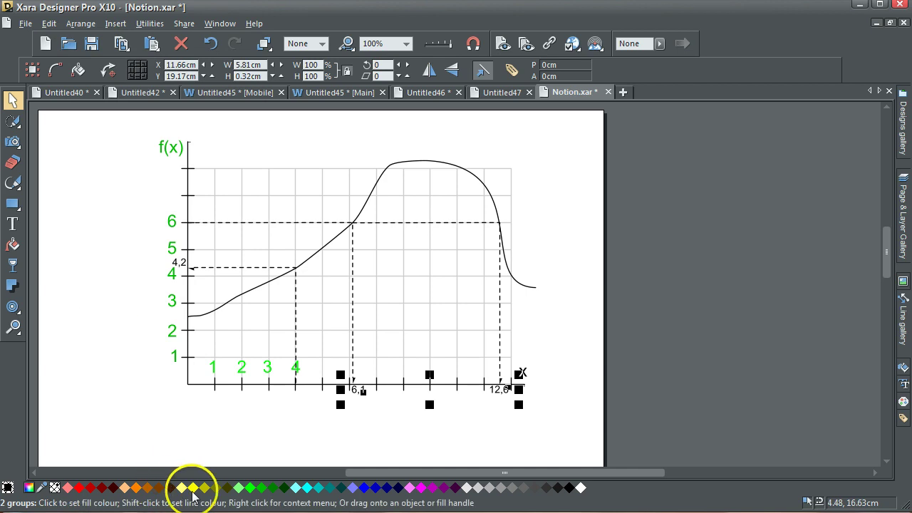
left_click(148, 488)
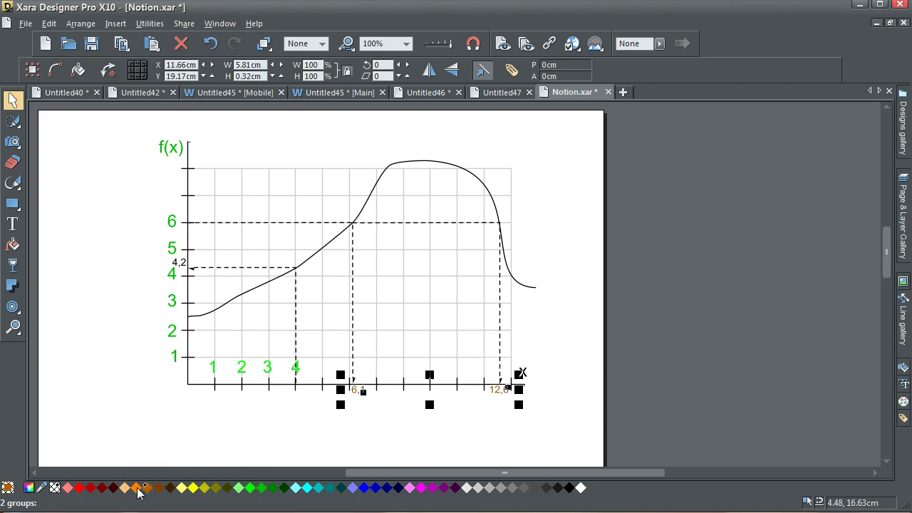
left_click(264, 456)
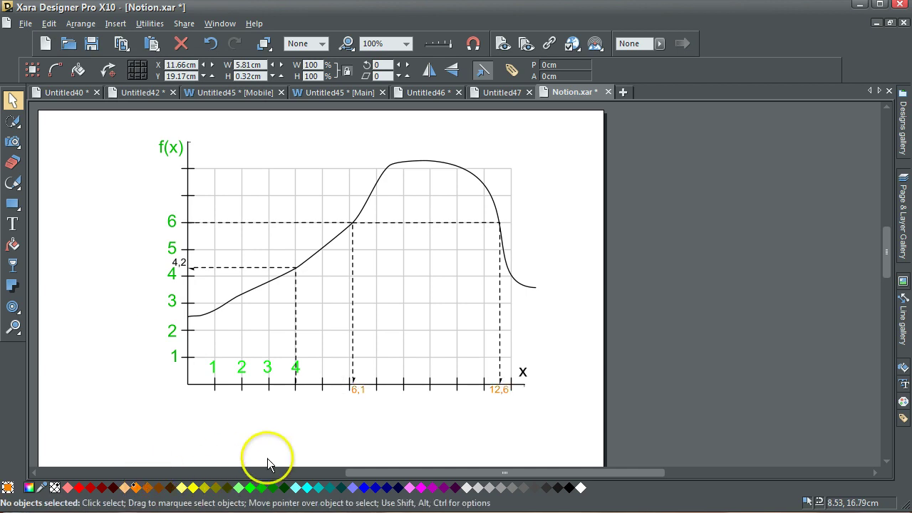
Convert the x label at the end of the horizontal axis to editable shapes and fill it turquoise
left_click(523, 374)
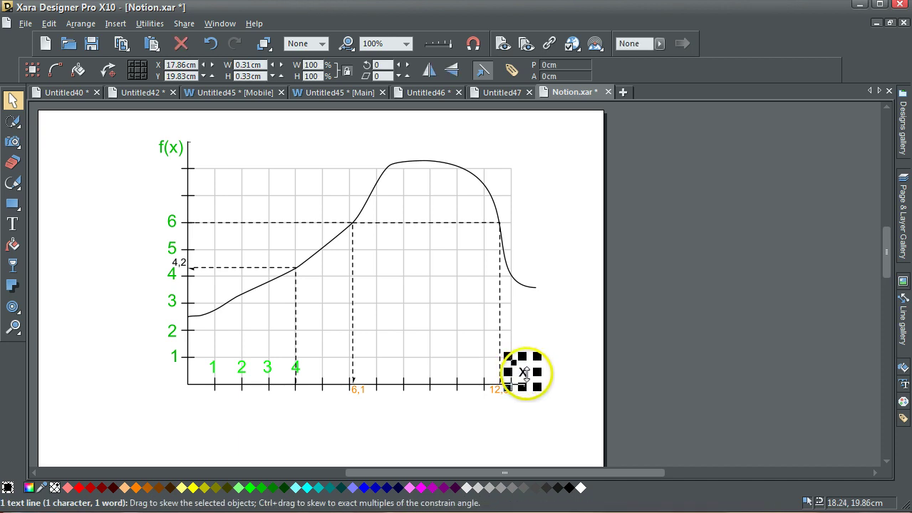
left_click(80, 24)
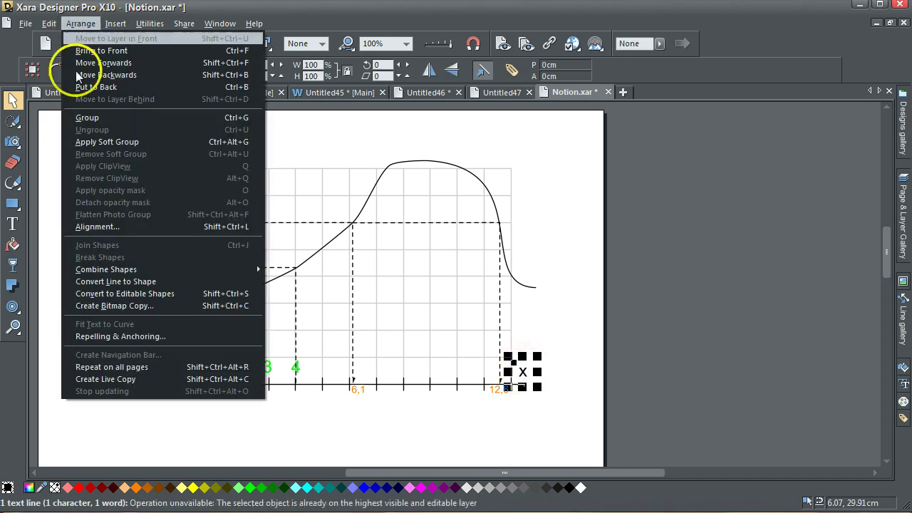
left_click(109, 294)
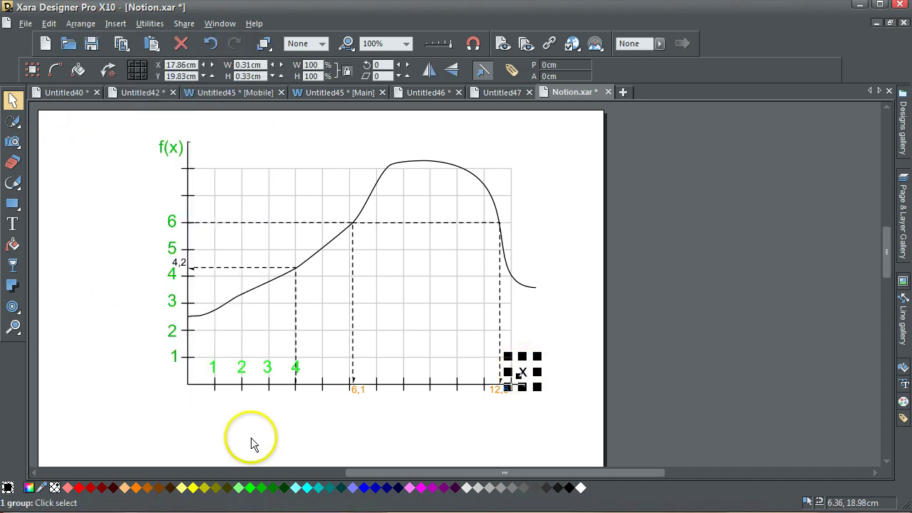
left_click(317, 488)
left_click(337, 445)
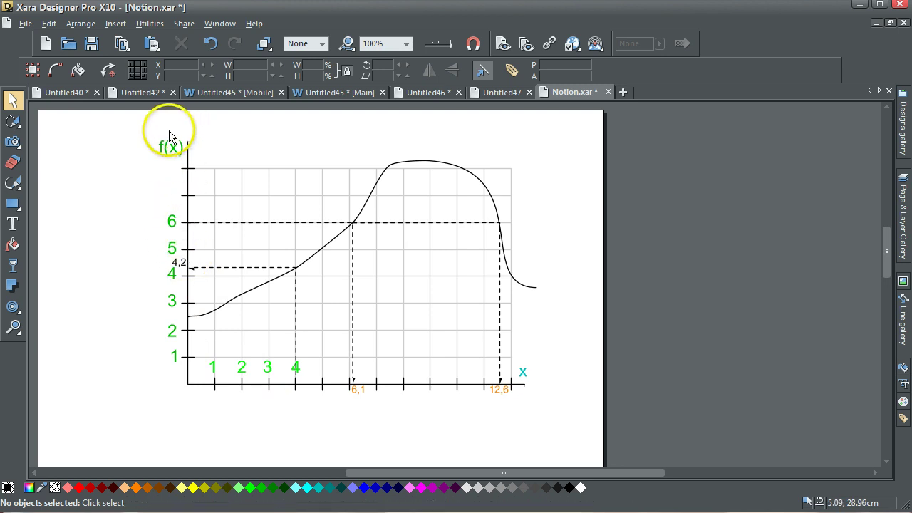
Convert the 4,2 label beside the vertical axis to editable shapes and fill it red
left_click(180, 265)
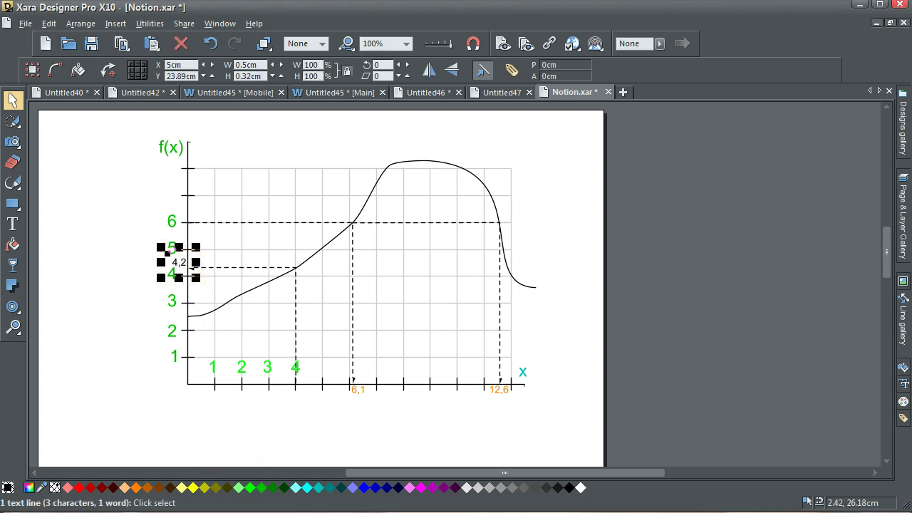
left_click(80, 23)
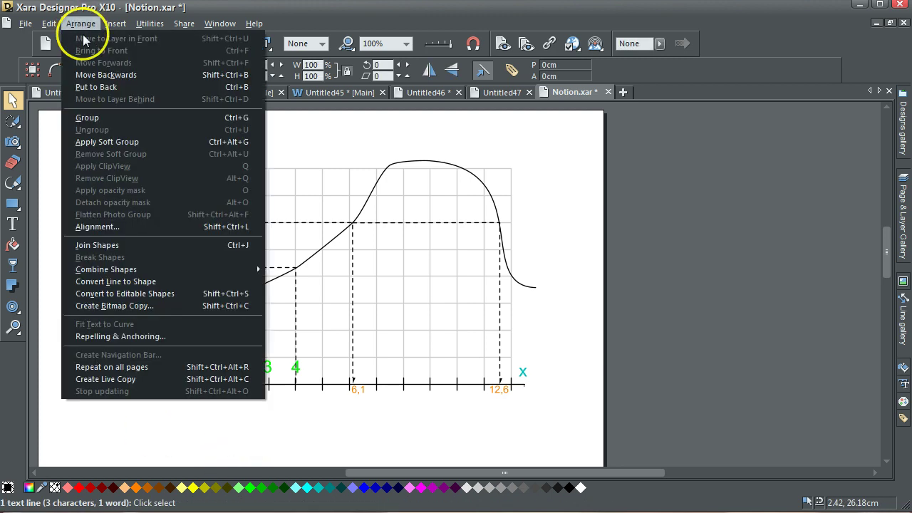
left_click(108, 294)
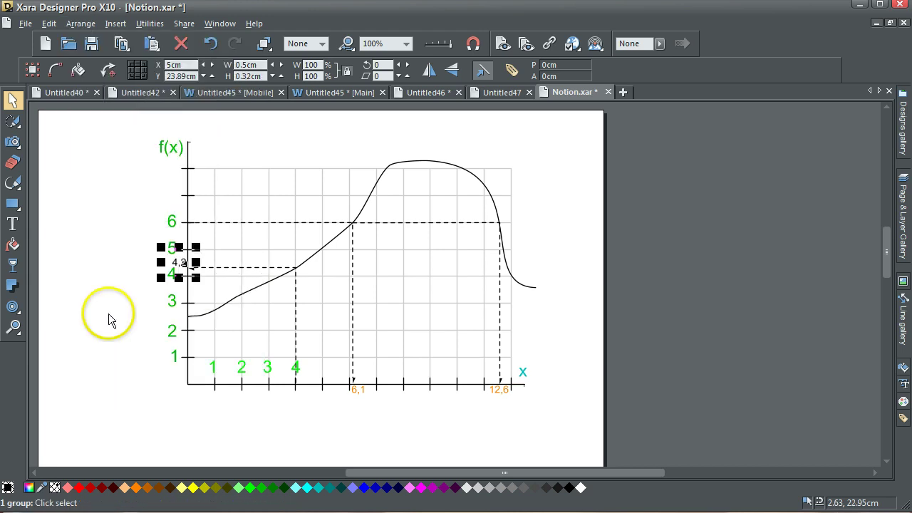
left_click(250, 489)
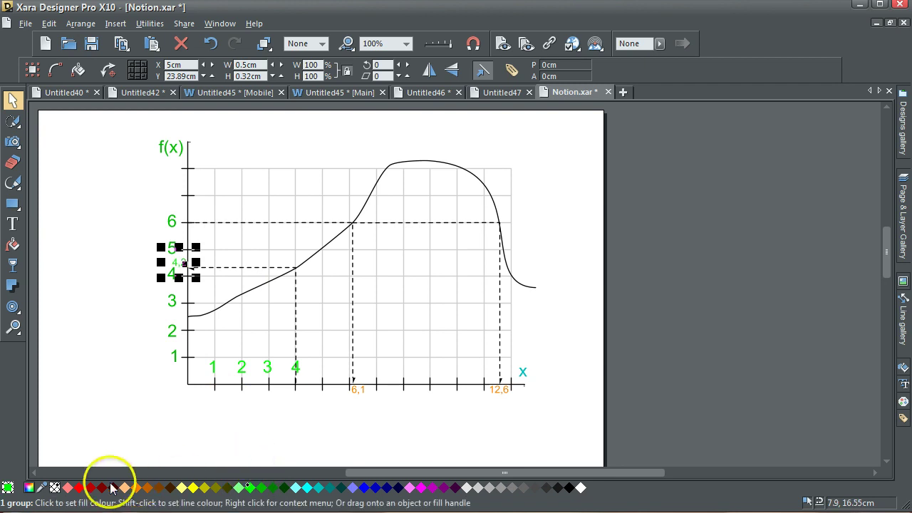
left_click(80, 488)
left_click(187, 406)
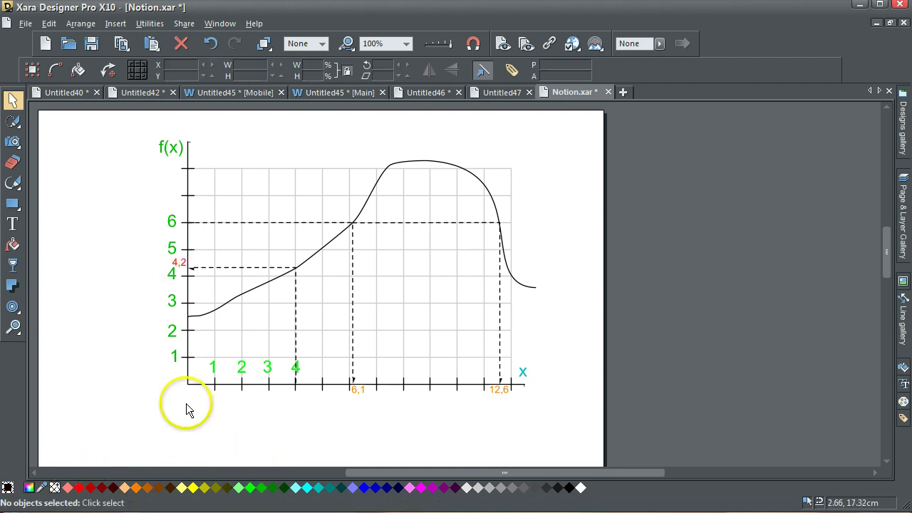
Set the line colour of the function curve to magenta and deselect it
left_click(415, 164)
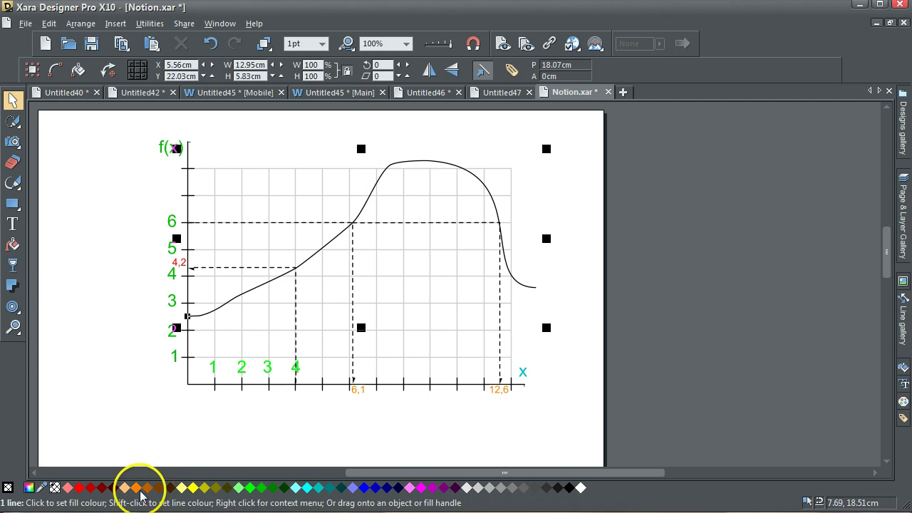
left_click(421, 489, "shift")
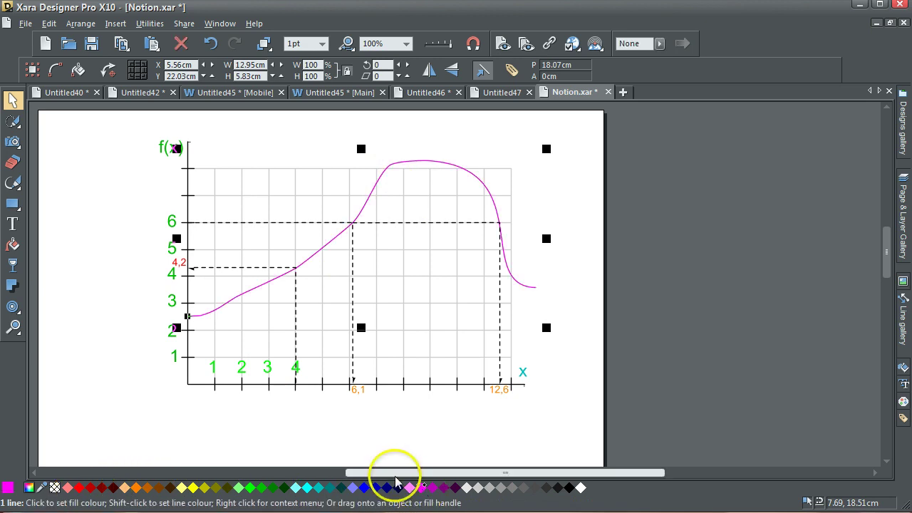
left_click(328, 457)
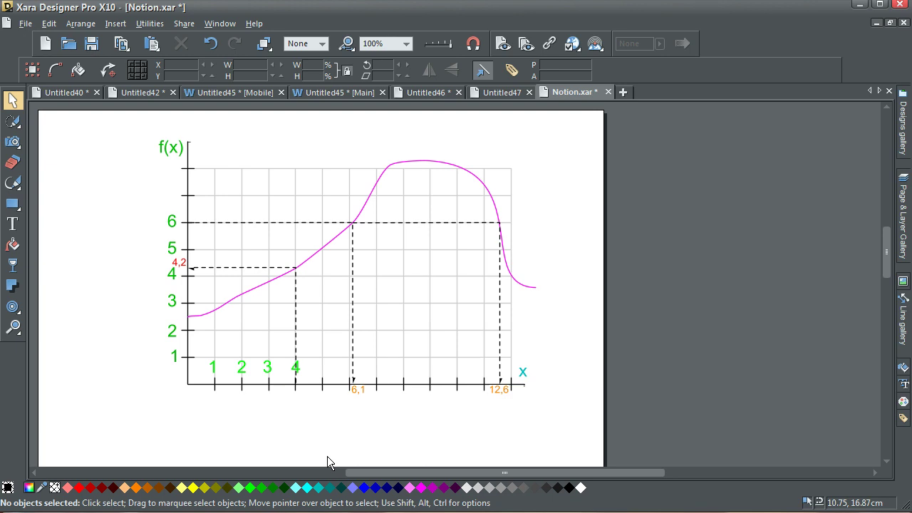
left_click(279, 392)
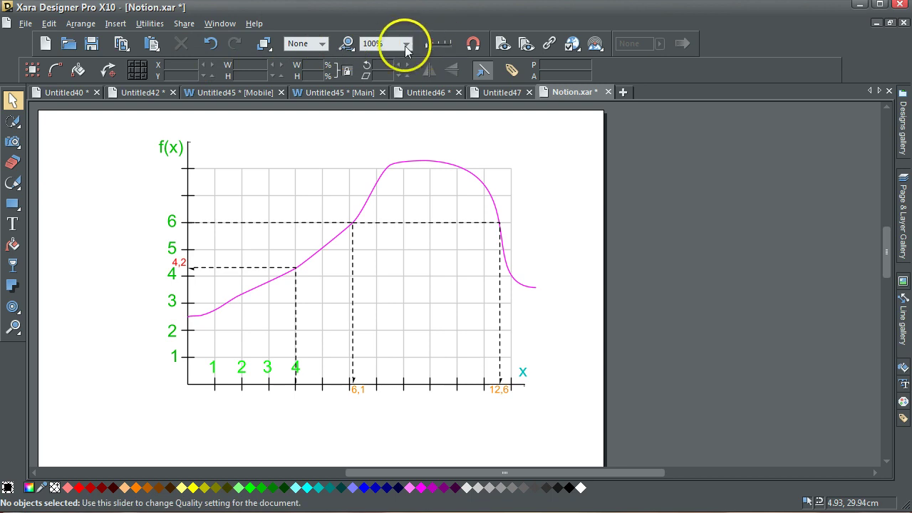
Show the drawing in outline quality, delete the invisible page-sized rectangle around the graph, and restore the full display quality
key("ctrl+shift+q")
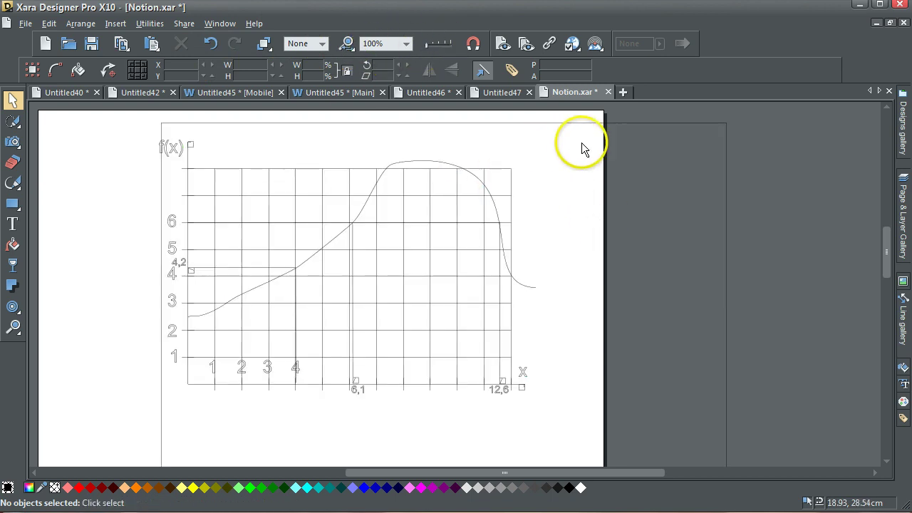
left_click(665, 123)
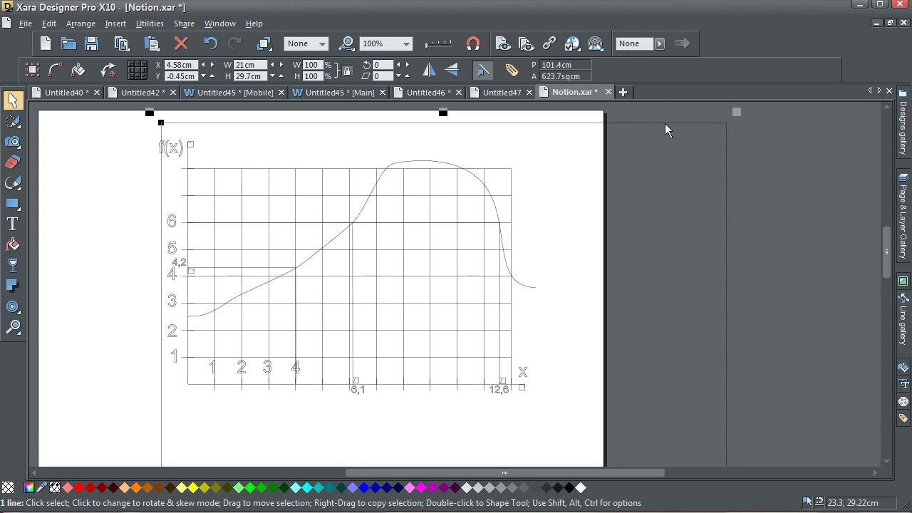
key("Delete")
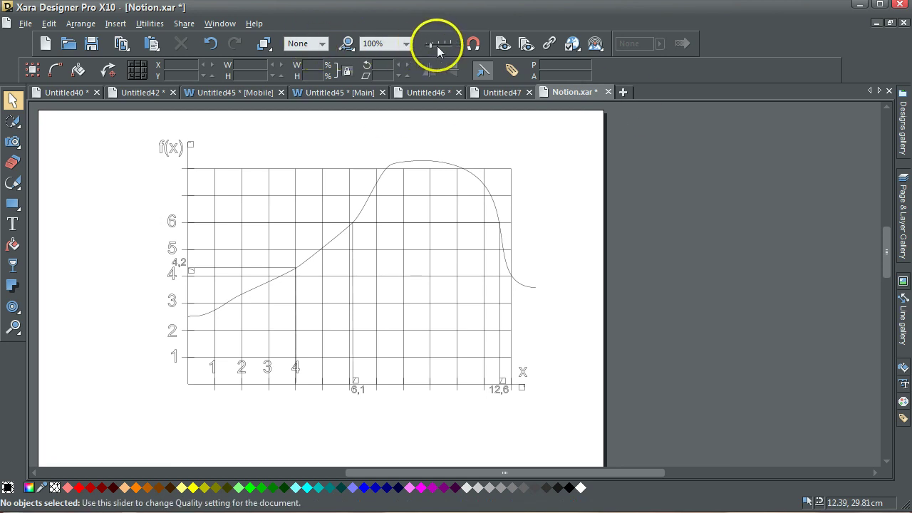
left_click_drag(436, 46, 464, 47)
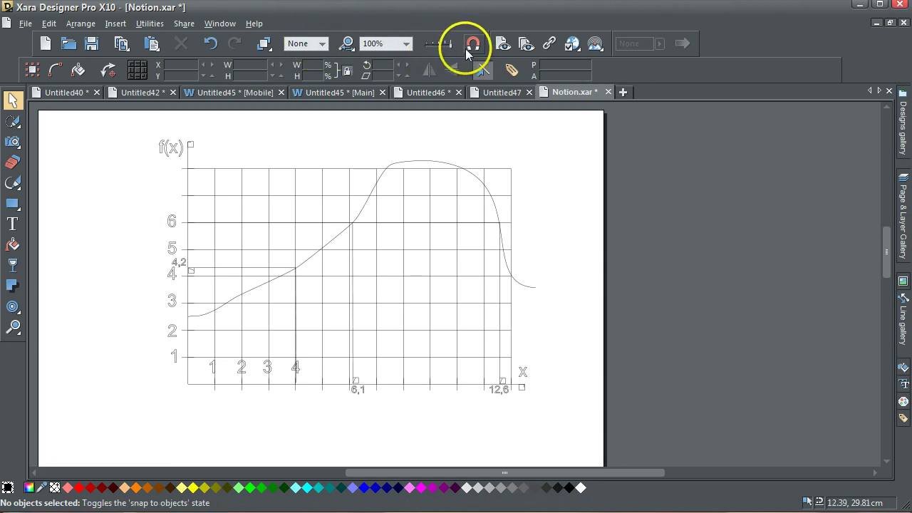
Export the graph as an SVG file named libre-amended-2 into the !1-Temp-Images folder, copying the file name to the clipboard
left_click(22, 24)
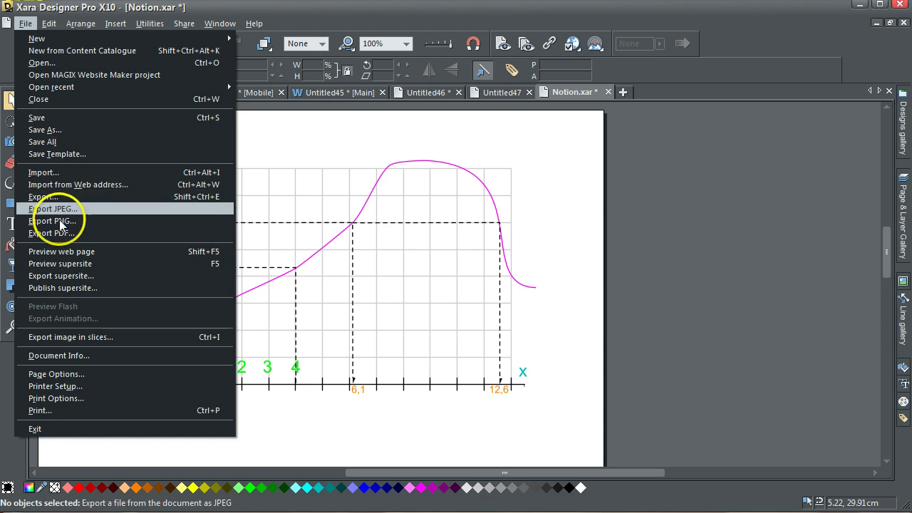
left_click(57, 196)
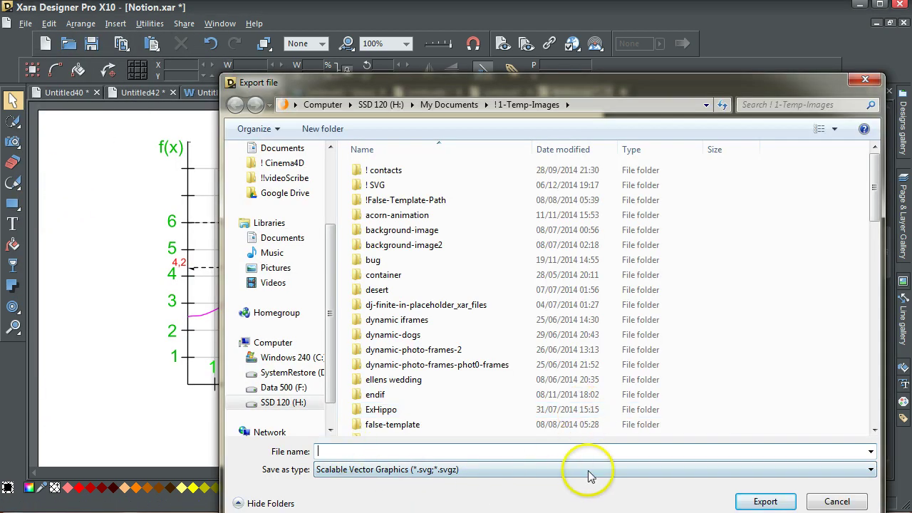
type("lib")
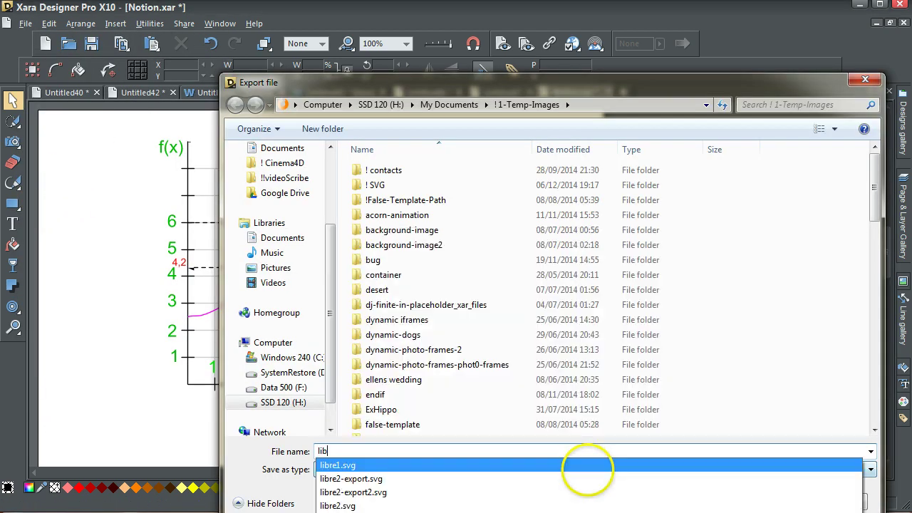
type("re-amended-2")
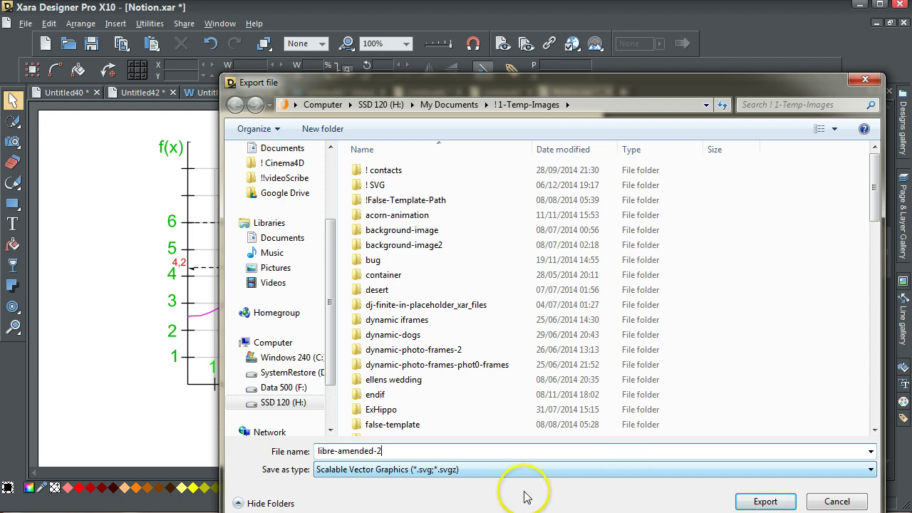
left_click(778, 502)
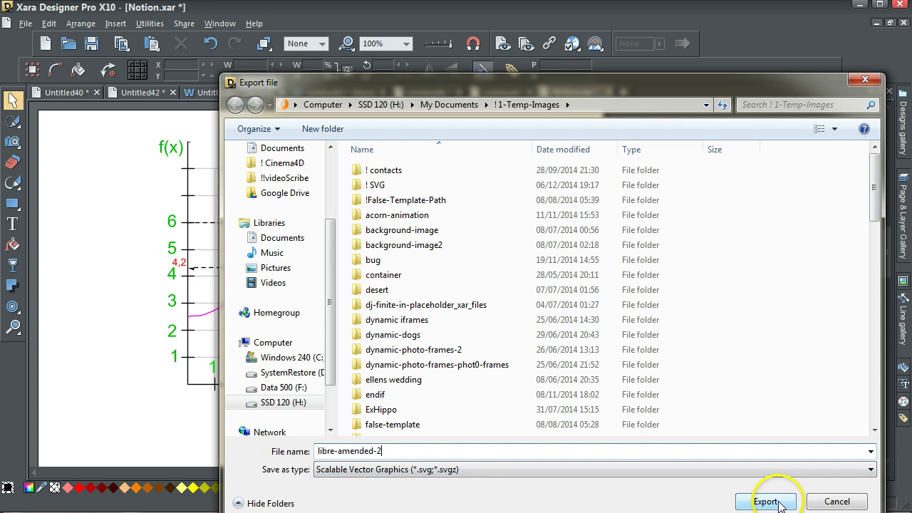
left_click_drag(398, 451, 317, 451)
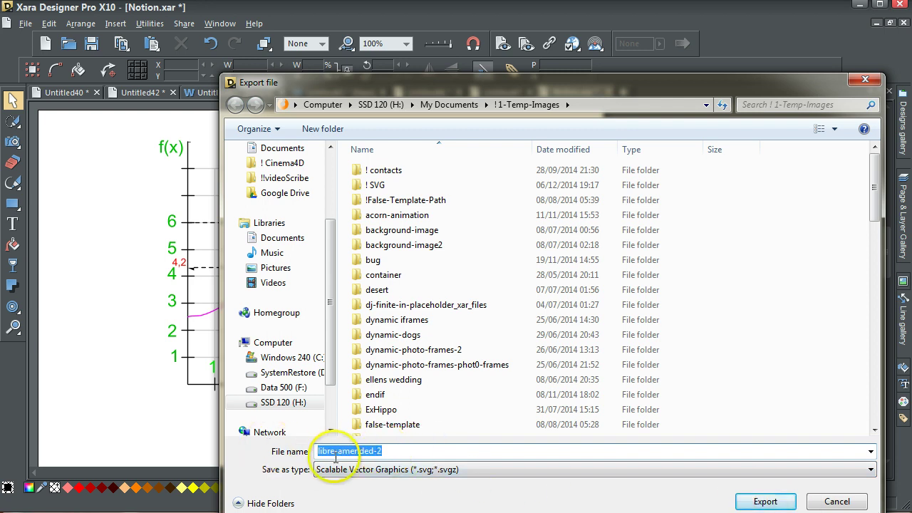
right_click(342, 453)
left_click(352, 494)
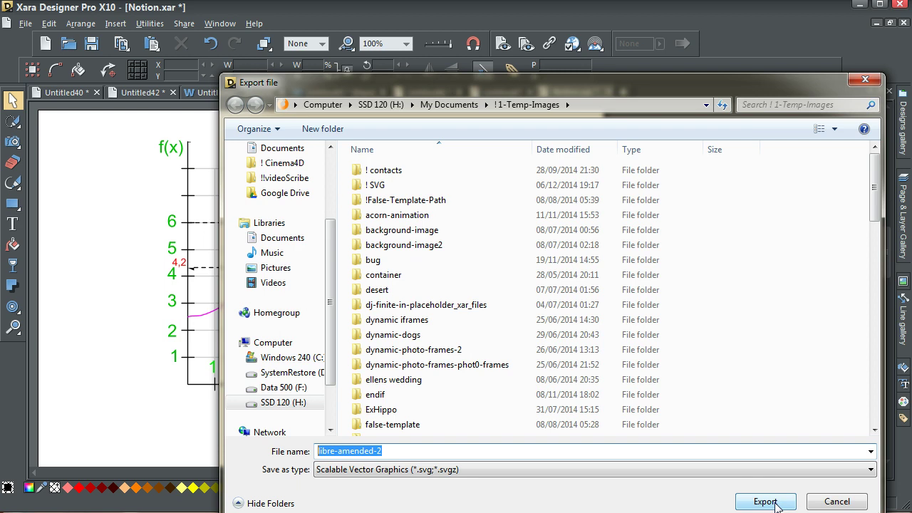
left_click(743, 503)
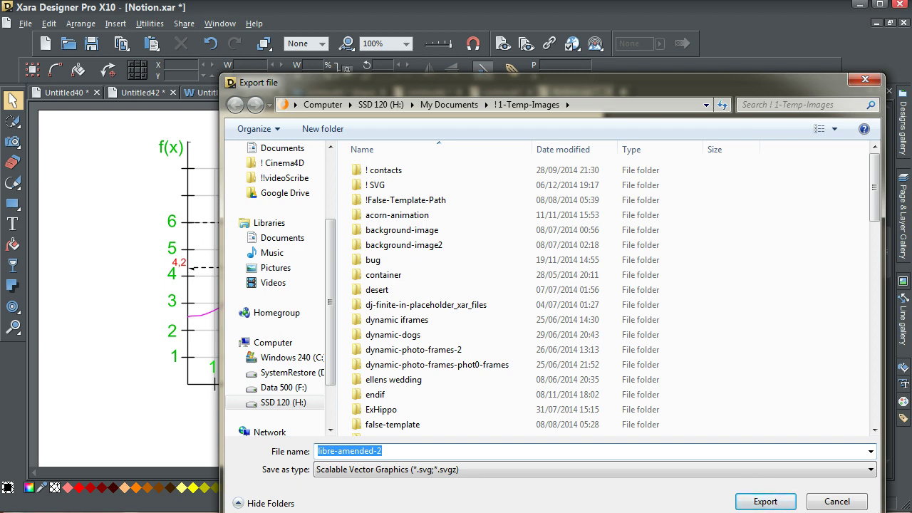
left_click(765, 502)
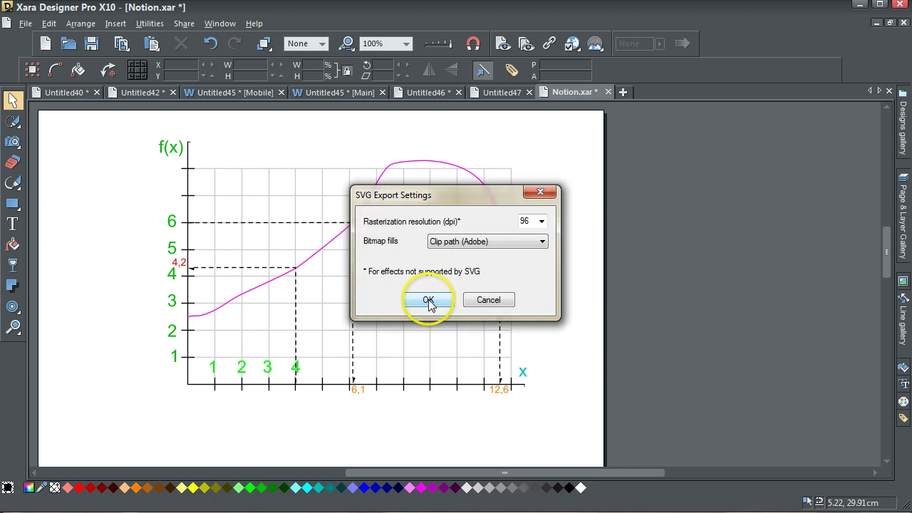
Set the SVG export's bitmap fills to Pattern (Inkscape) and complete the export
left_click(542, 243)
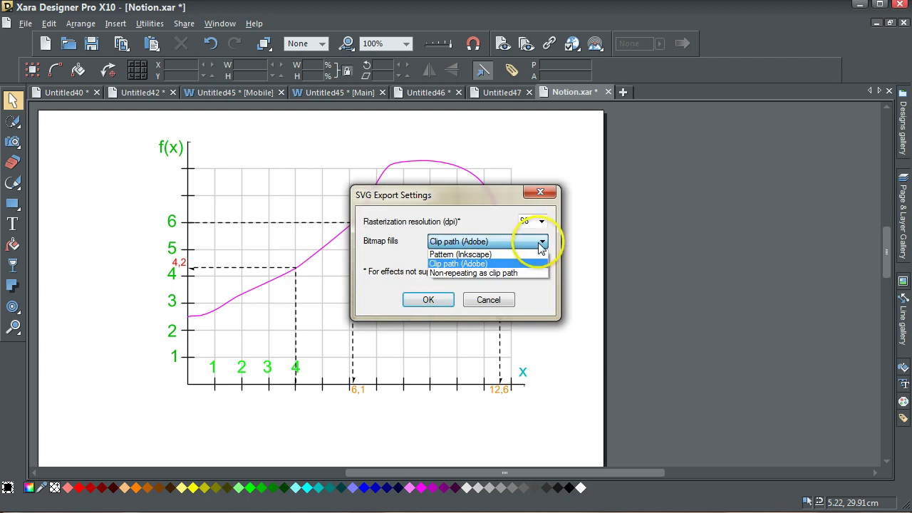
left_click(510, 255)
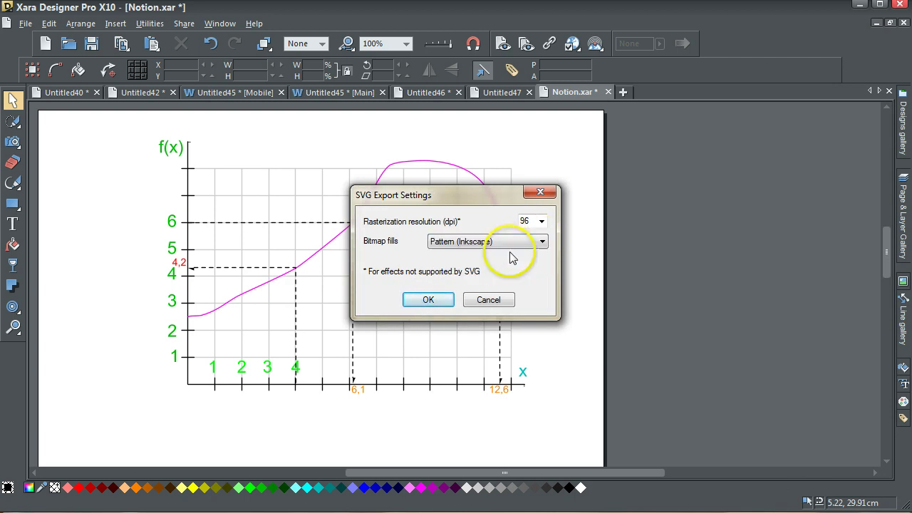
left_click(436, 300)
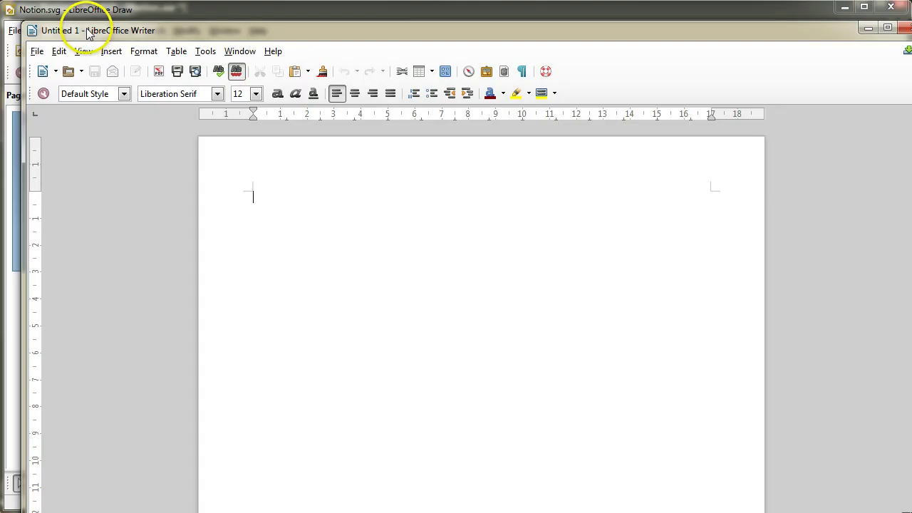
Switch to LibreOffice, close the old Notion.svg drawing and move the empty Writer window up to the screen's upper edge
left_click(891, 7)
left_click(499, 311)
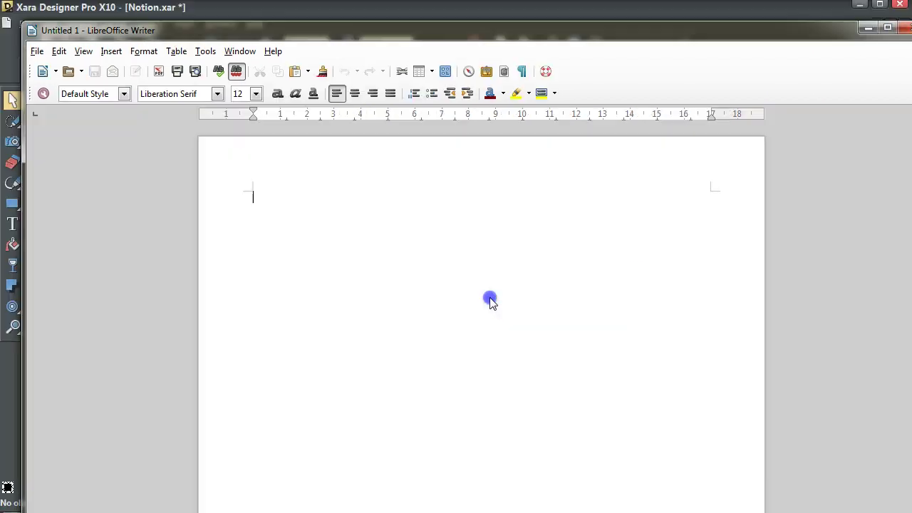
left_click(202, 26)
left_click_drag(202, 27, 202, 9)
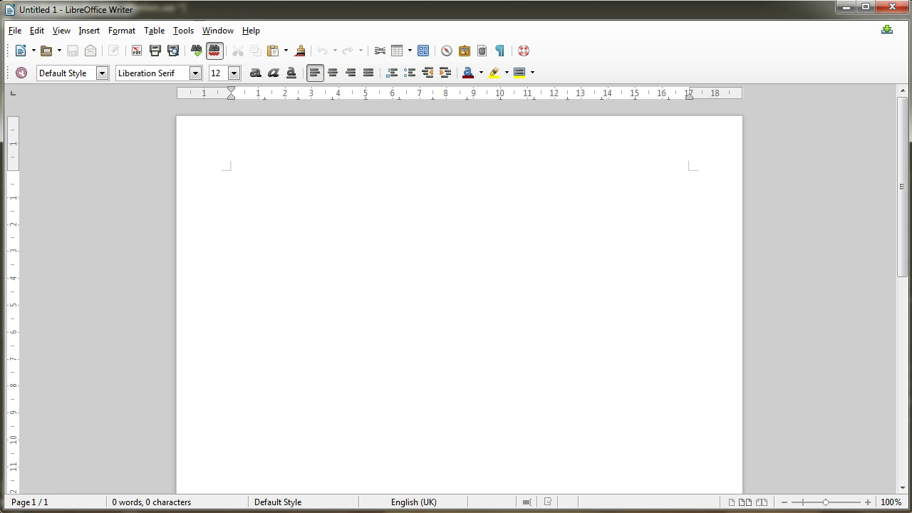
Switch to Everything, search for libre-amended-2 and open the found SVG file in LibreOffice Draw
key("alt+Tab")
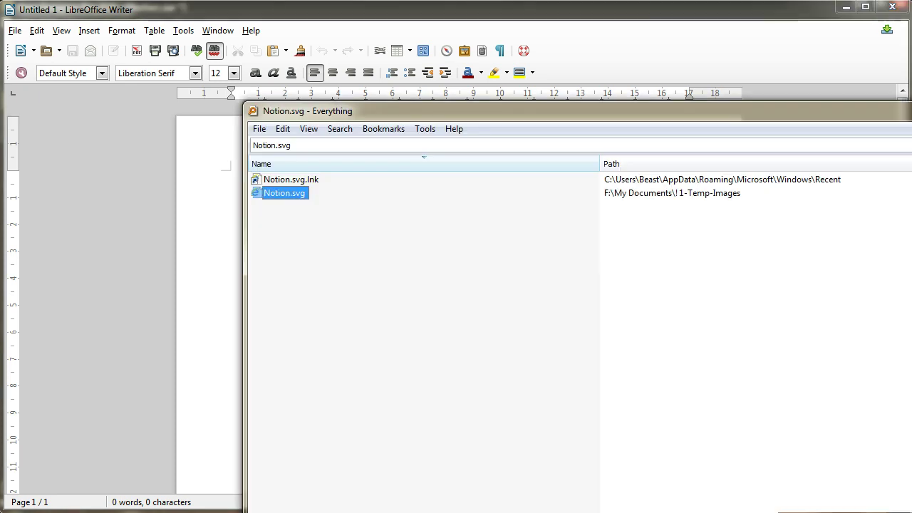
left_click(299, 146)
key("ctrl+v")
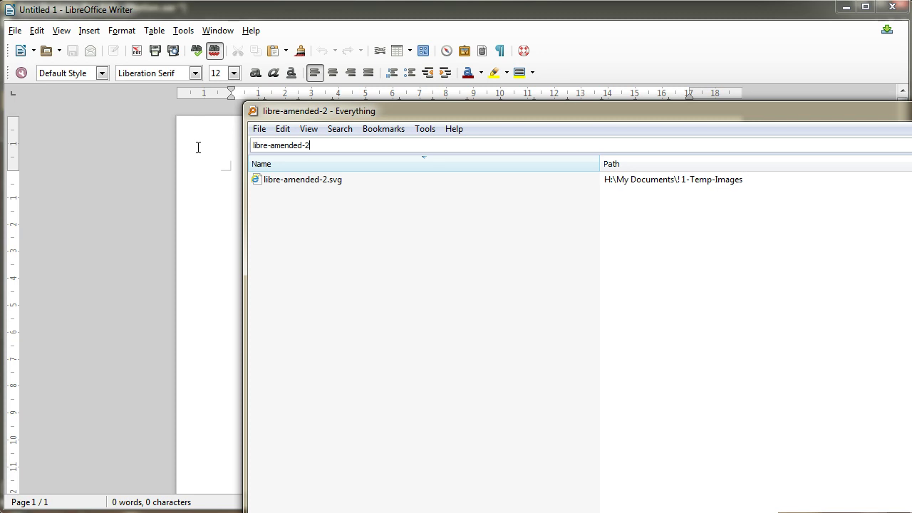
left_click(307, 181)
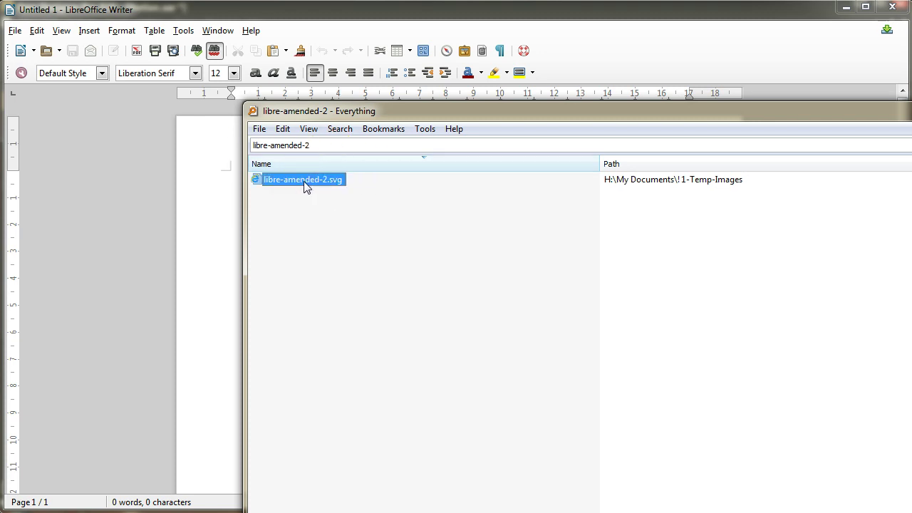
left_click_drag(304, 182, 312, 27)
mouse_move(300, 178)
left_mouse_down()
mouse_move(315, 169)
mouse_move(346, 18)
left_mouse_up()
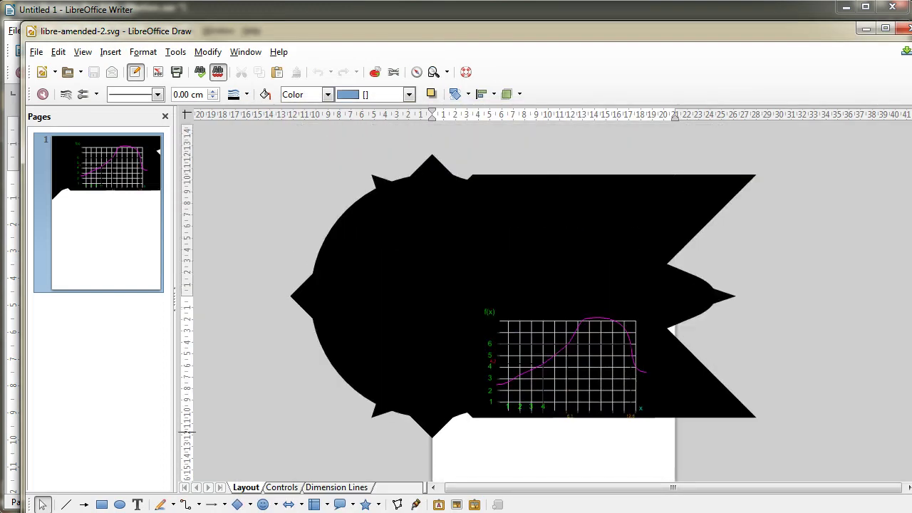
Move the large black shapes covering the graph apart to inspect them, and close the drawing without saving
left_click(661, 196)
left_click_drag(655, 198, 842, 213)
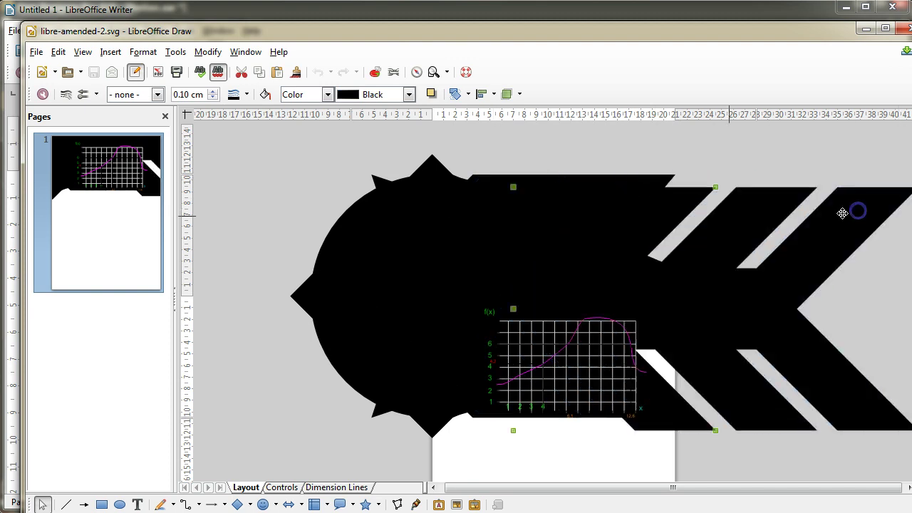
left_click_drag(549, 195, 645, 142)
left_click_drag(464, 209, 287, 279)
left_click_drag(366, 255, 306, 161)
left_click(458, 193)
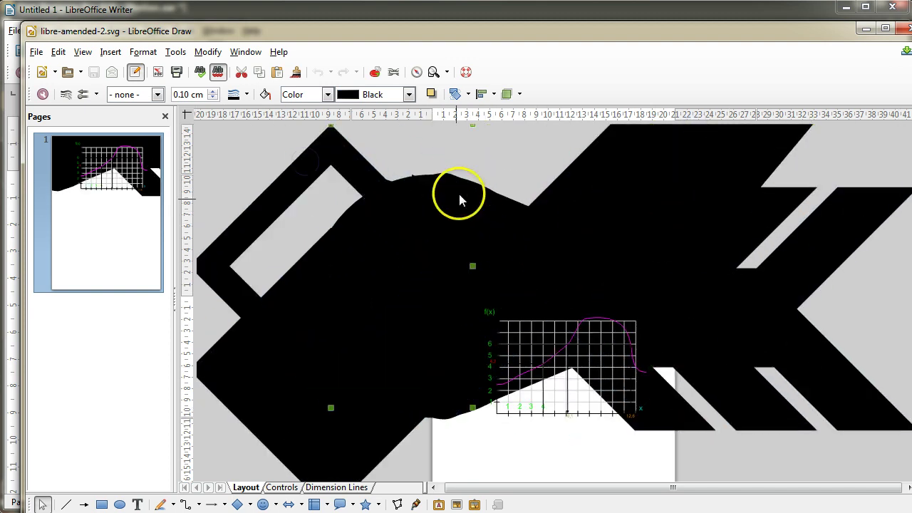
left_click_drag(487, 176, 482, 178)
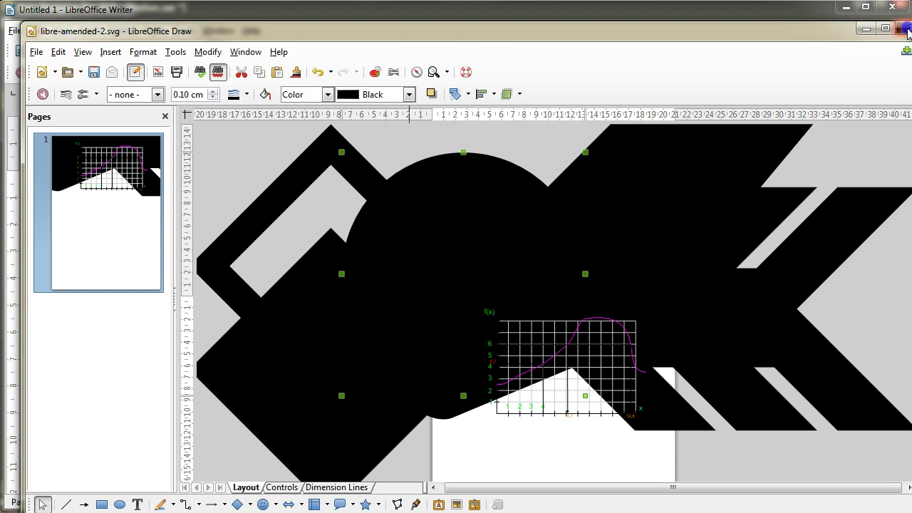
left_click(906, 30)
left_click(500, 318)
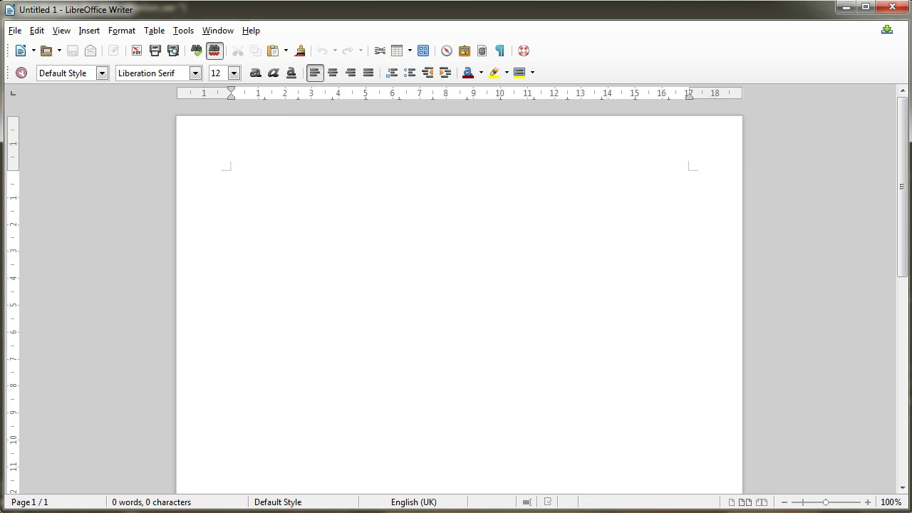
Return to Everything and open libre-amended-2.svg as text in Notepad
key("alt+Tab")
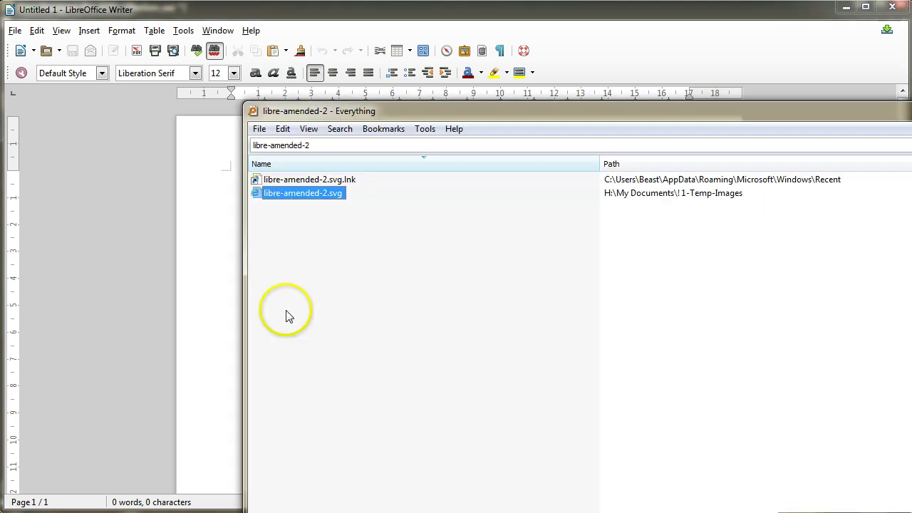
right_click(312, 192)
mouse_move(339, 308)
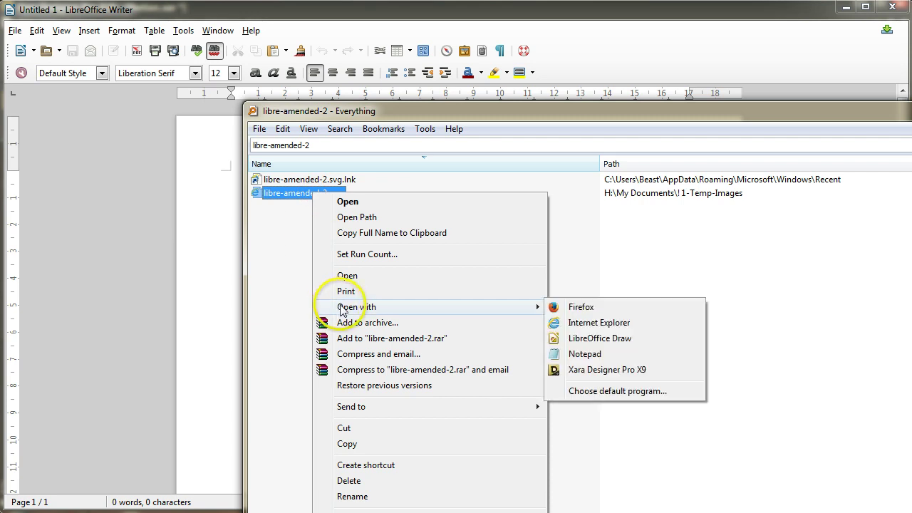
left_click(586, 354)
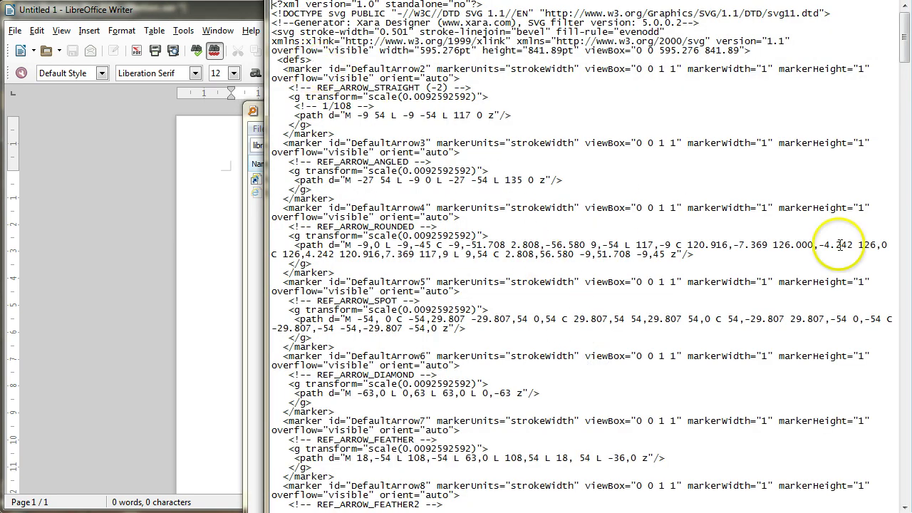
Delete all the arrow marker and filter definitions between the opening and closing defs tags
left_click_drag(903, 49, 895, 132)
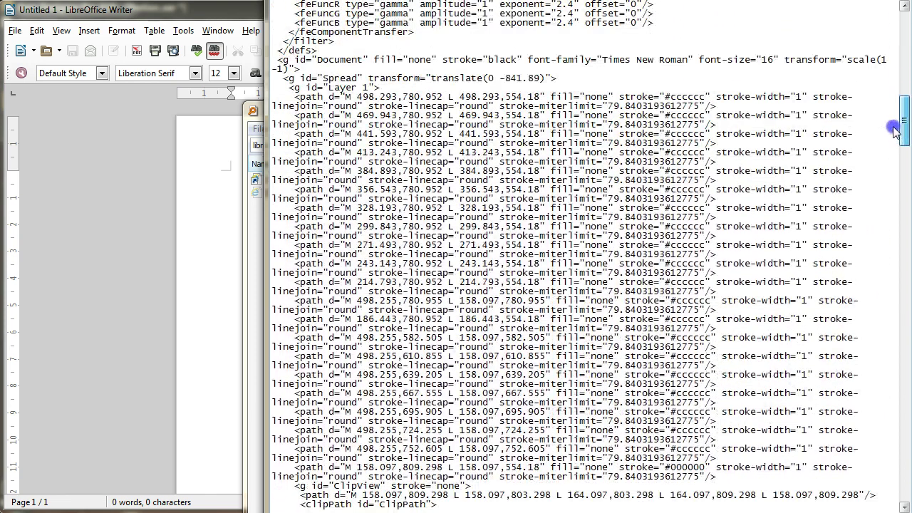
left_click(335, 41)
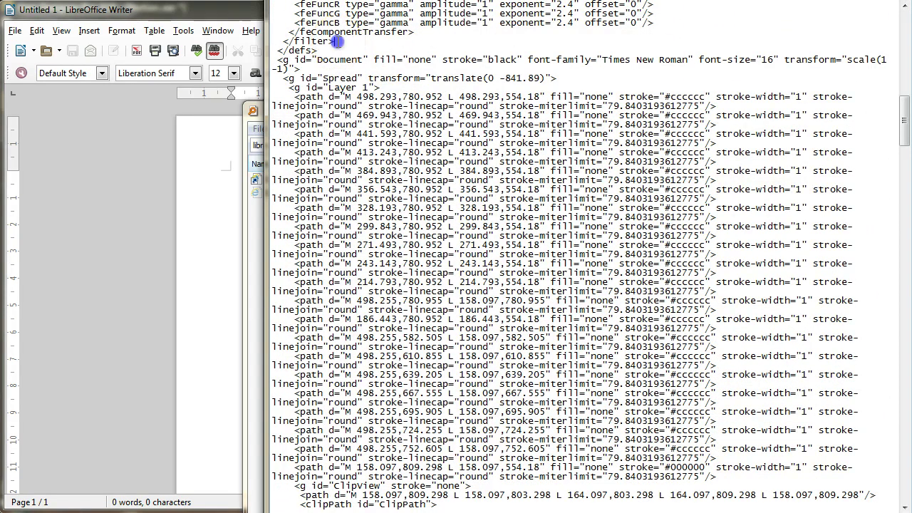
mouse_move(335, 41)
left_mouse_down()
mouse_move(334, 0)
mouse_move(275, 4)
mouse_move(263, 69)
left_mouse_up()
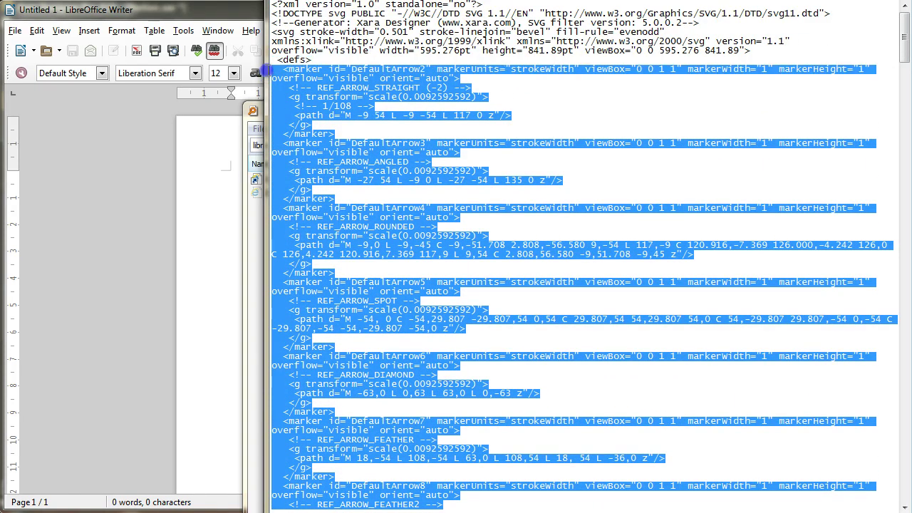
key("Delete")
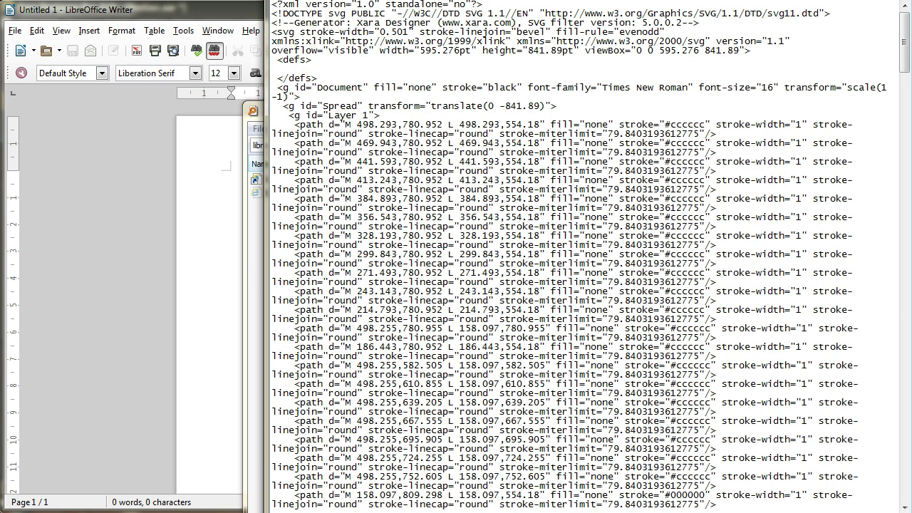
Save the edited SVG code under its existing name and minimize Notepad
left_click_drag(306, 0, 275, 36)
left_click(248, 56)
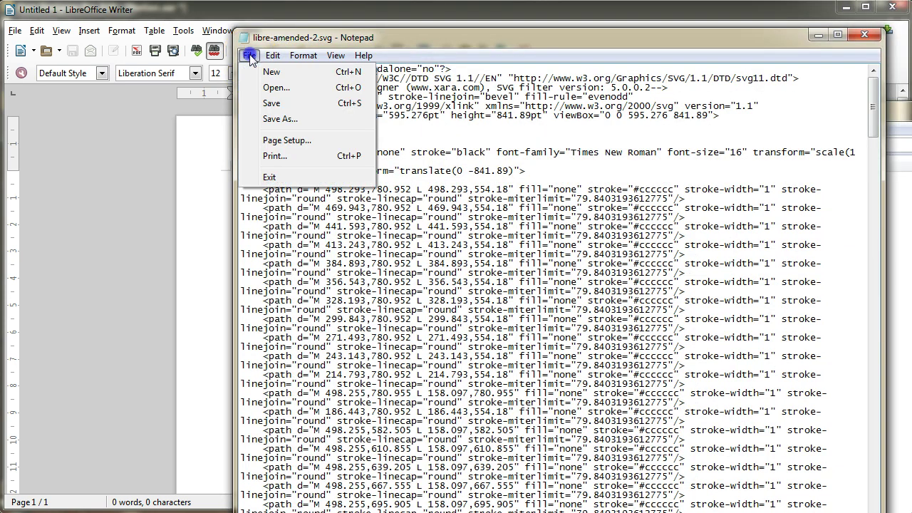
left_click(271, 102)
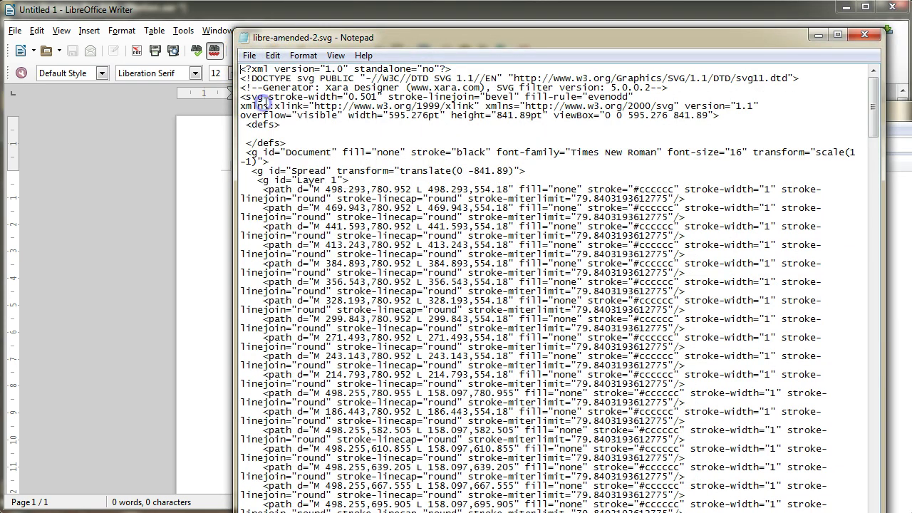
left_click(818, 38)
Open the edited libre-amended-2.svg from Everything in LibreOffice Draw and select the magenta function curve
left_click(268, 239)
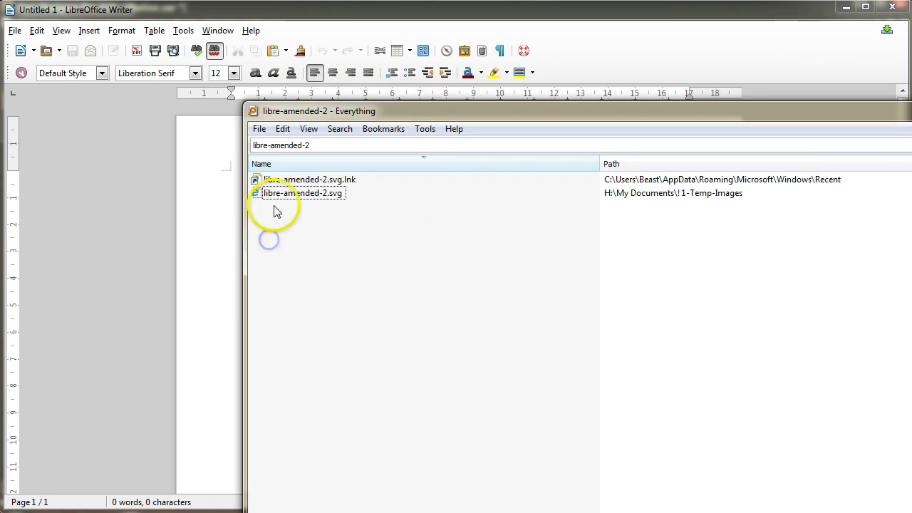
left_click(256, 196)
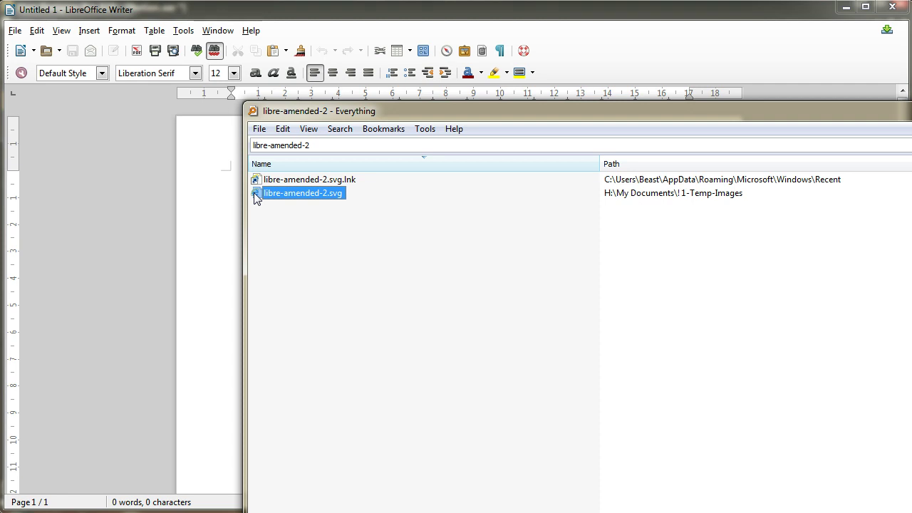
left_click_drag(254, 192, 330, 157)
left_click_drag(360, 14, 361, 14)
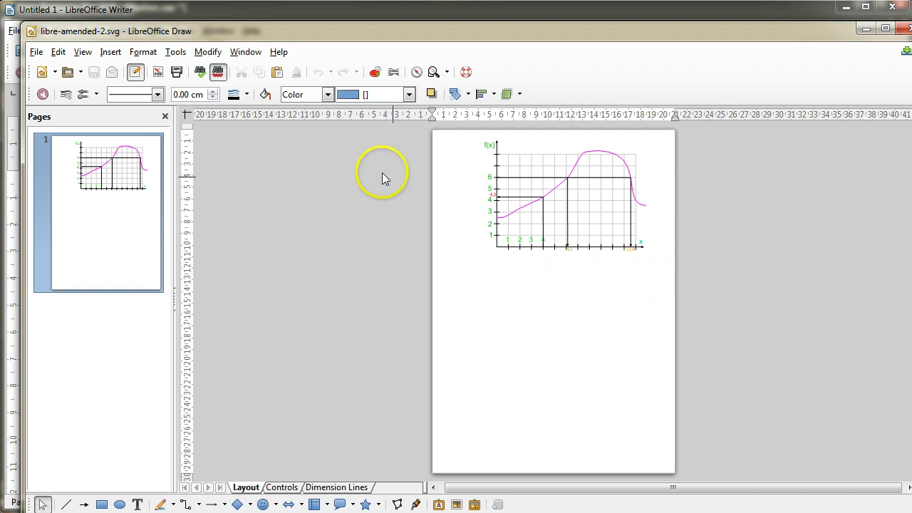
left_click(591, 150)
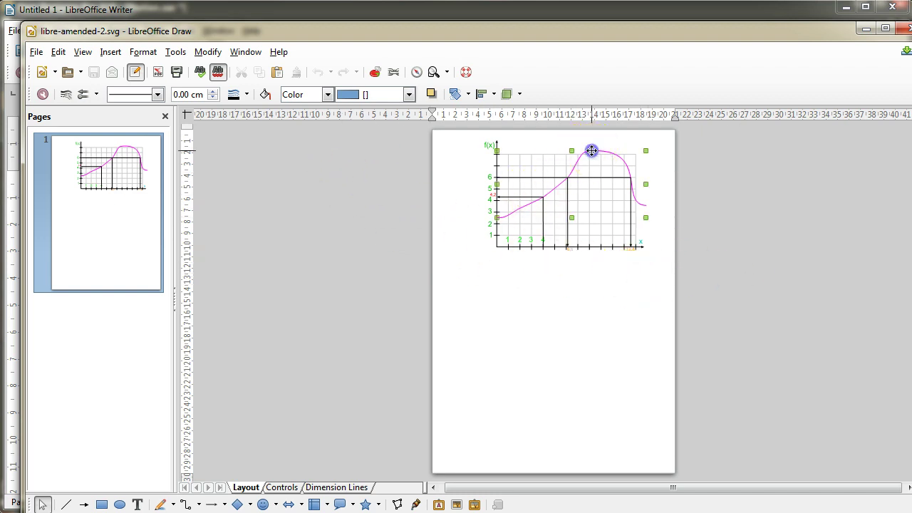
Try yellow as the line colour of the magenta function curve, and settle on Salmon
left_click(486, 146)
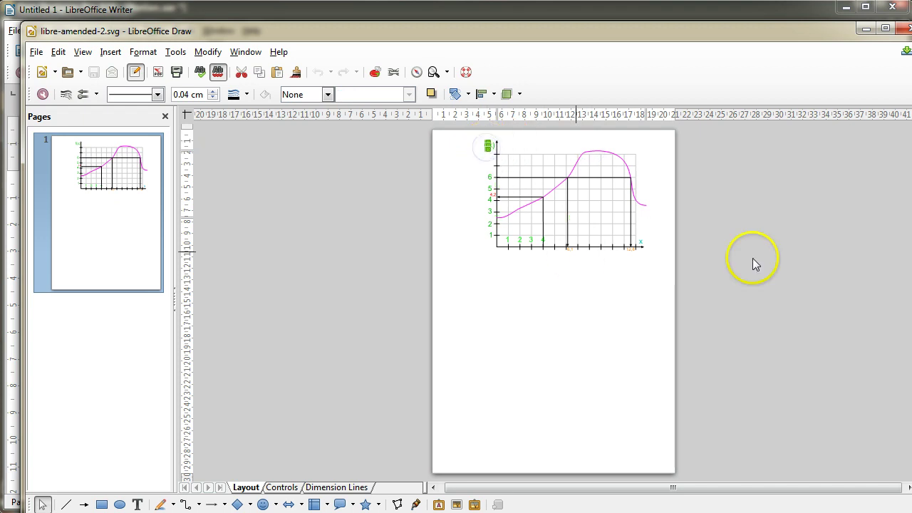
left_click(642, 202)
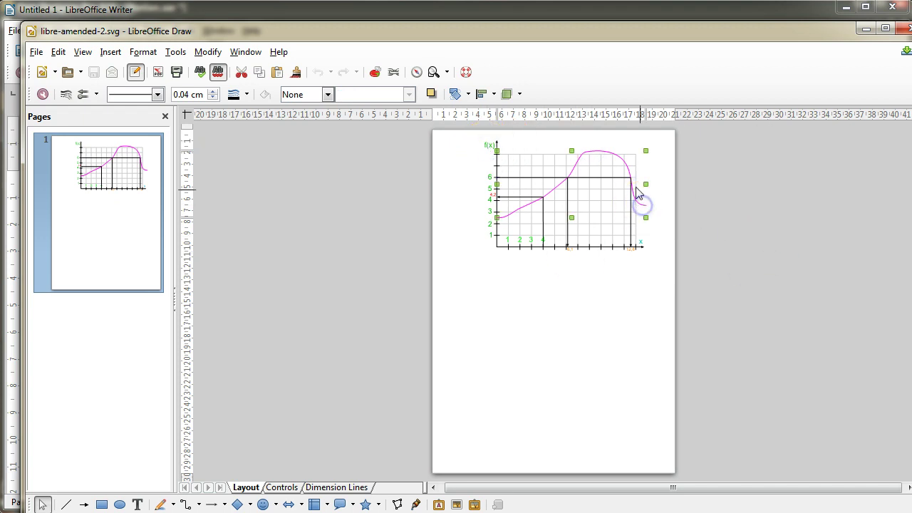
left_click(247, 95)
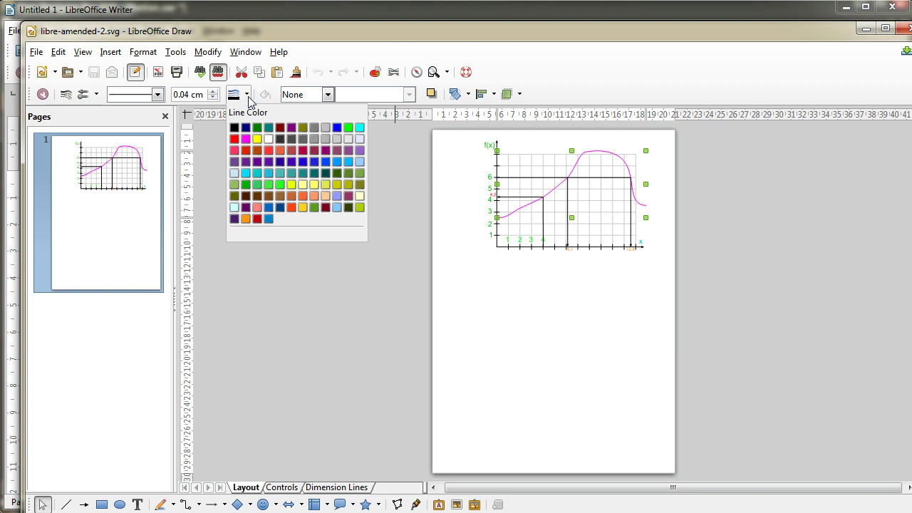
left_click(256, 140)
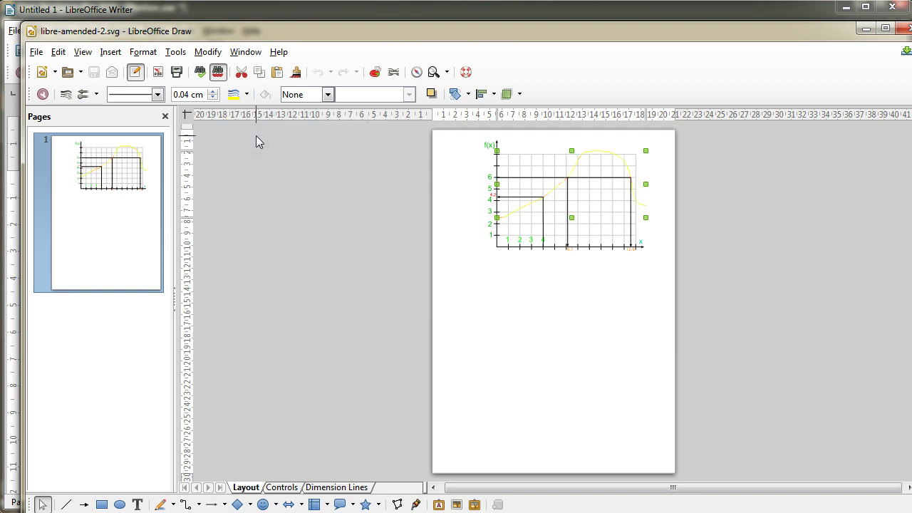
left_click(247, 95)
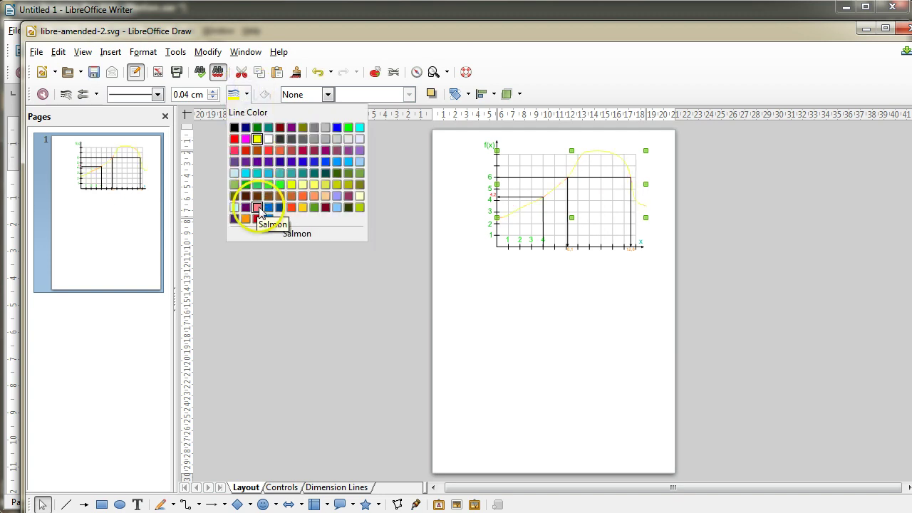
left_click(257, 207)
left_click(330, 209)
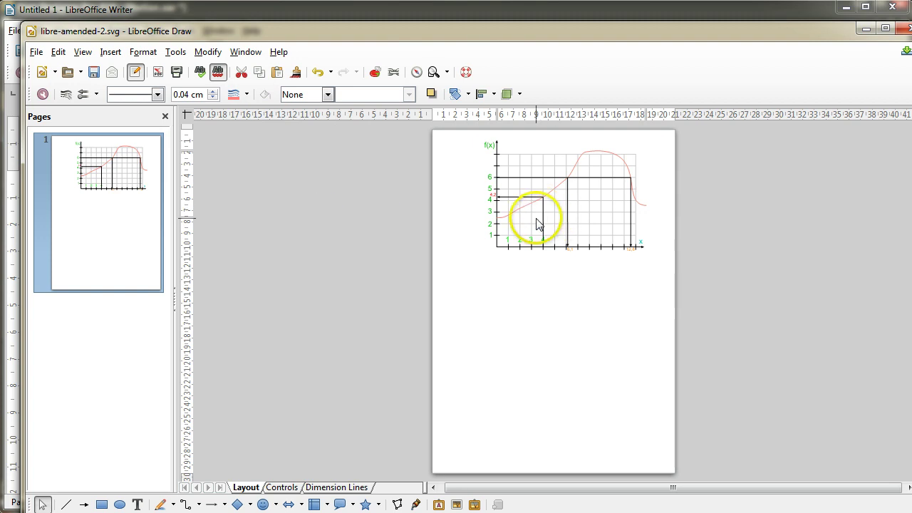
Select the f(x) label and the numbers along the vertical axis together and fill them with Black
left_click_drag(472, 136, 497, 244)
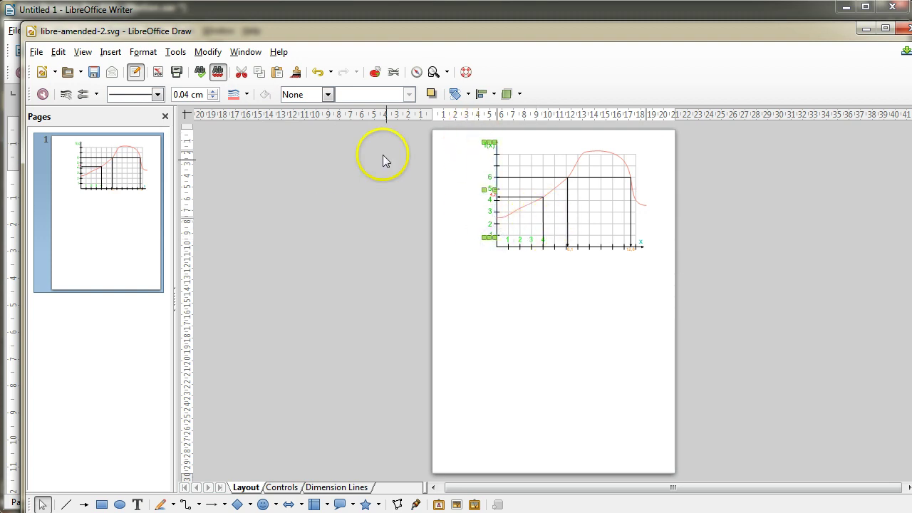
left_click(328, 95)
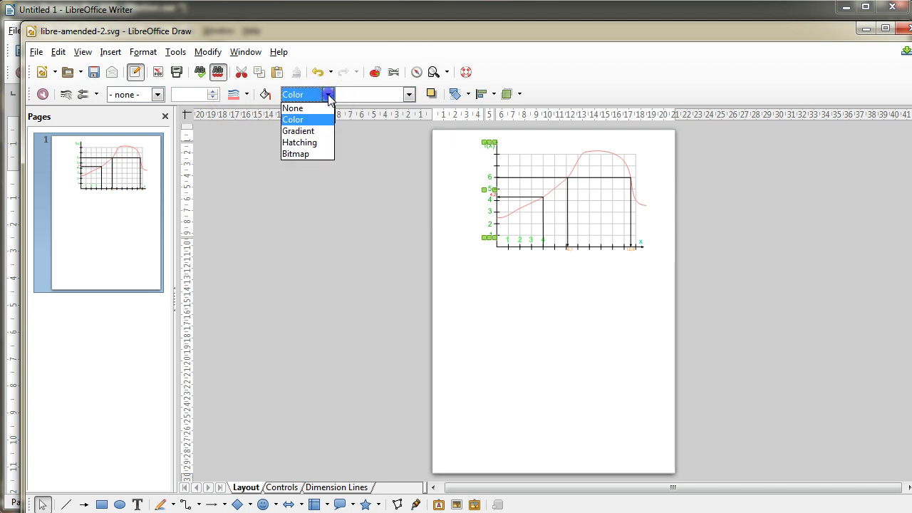
left_click(410, 95)
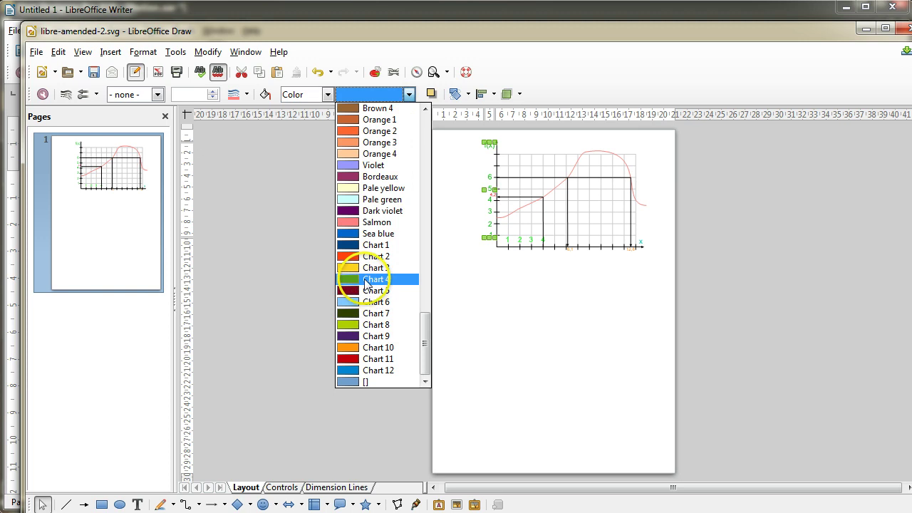
left_click(354, 244)
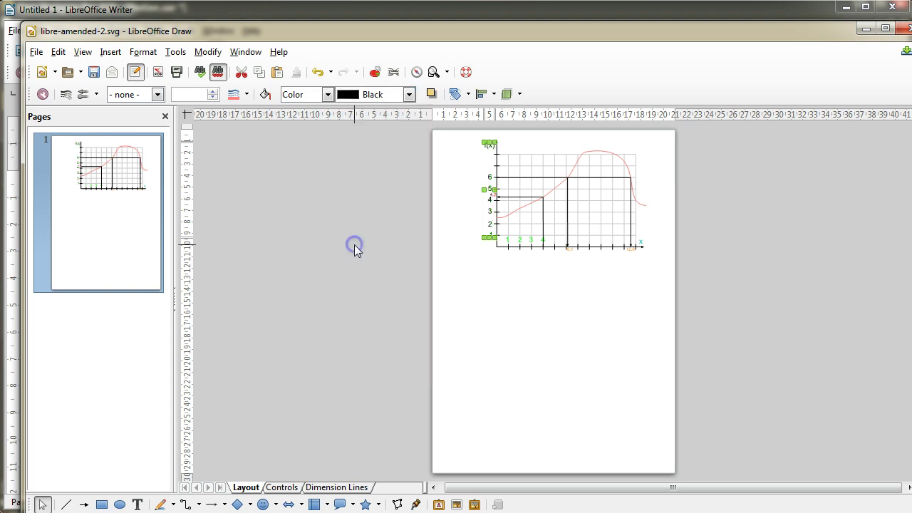
left_click(452, 186)
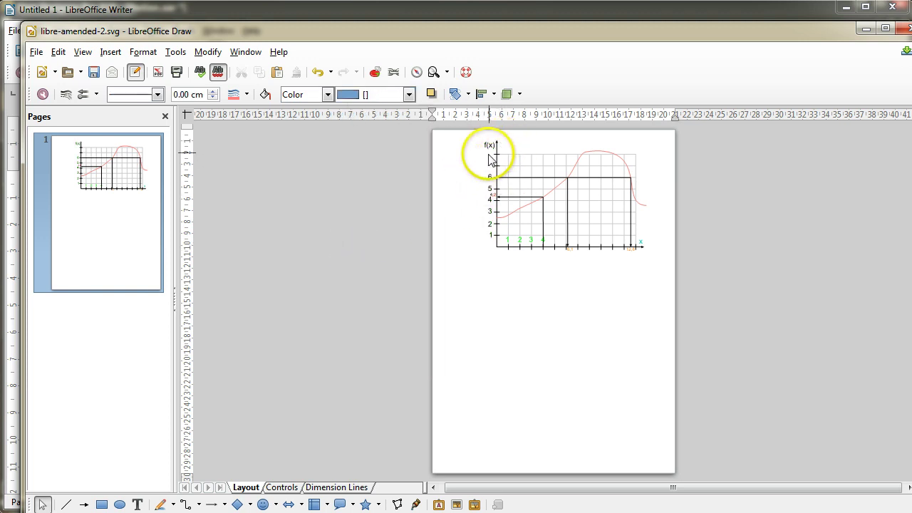
right_click(465, 179)
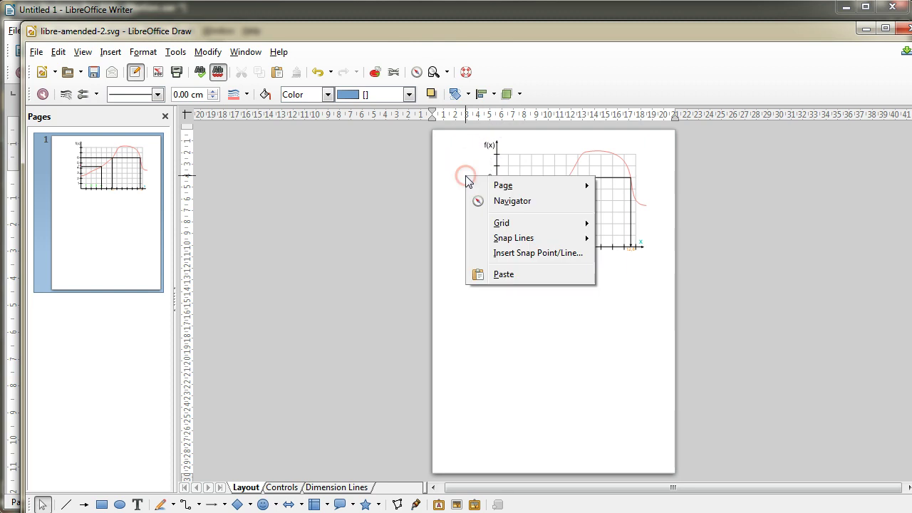
left_click(463, 173)
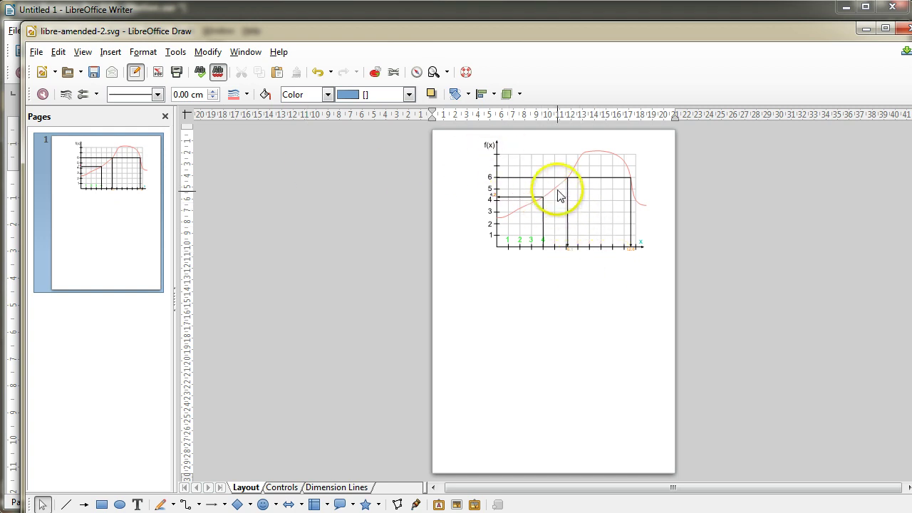
Move the salmon function curve straight up so that its left end starts at about 5 on the vertical axis
left_click(593, 153)
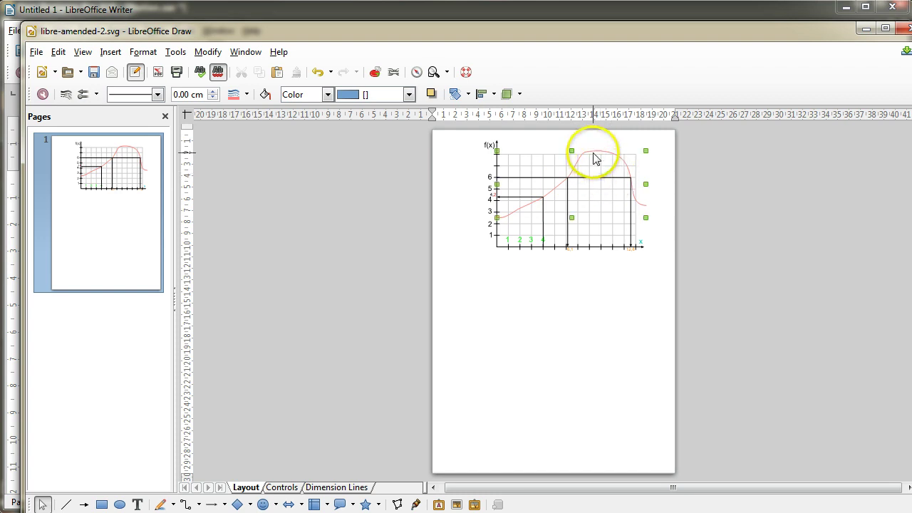
left_click_drag(596, 158, 595, 123)
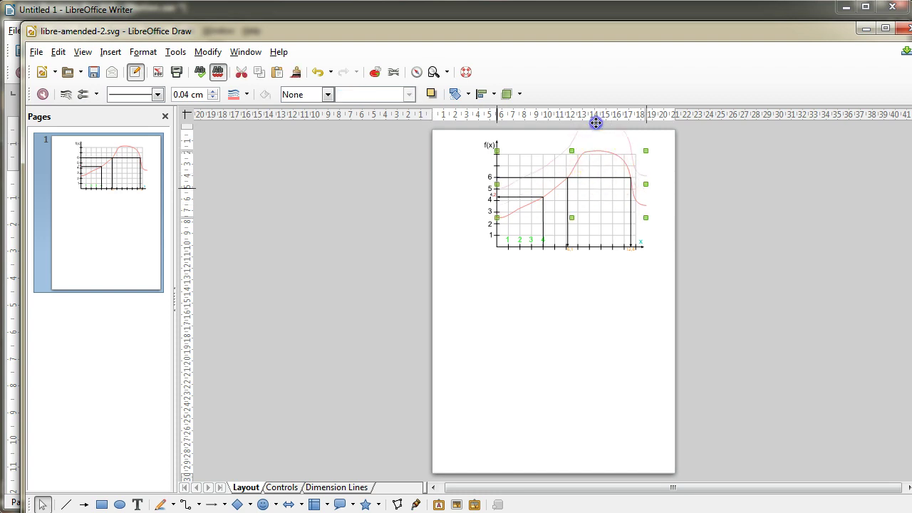
left_click_drag(595, 122, 595, 122)
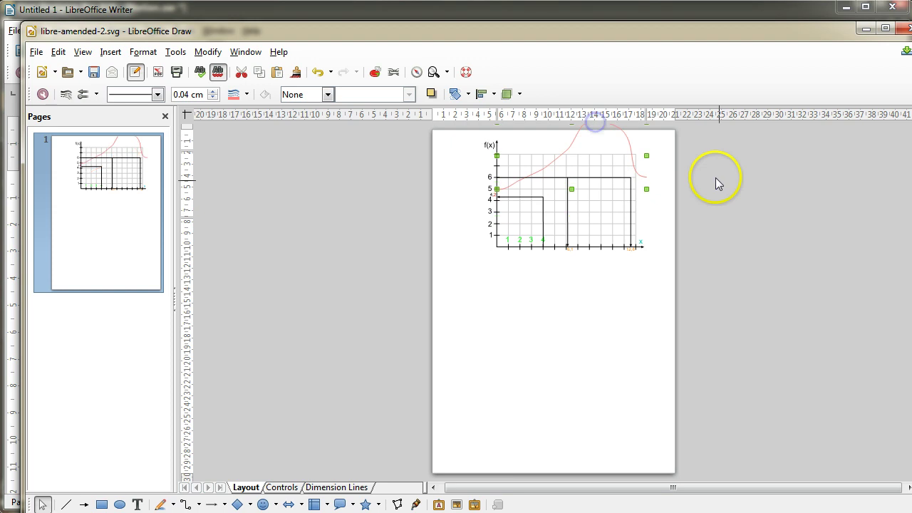
left_click(739, 182)
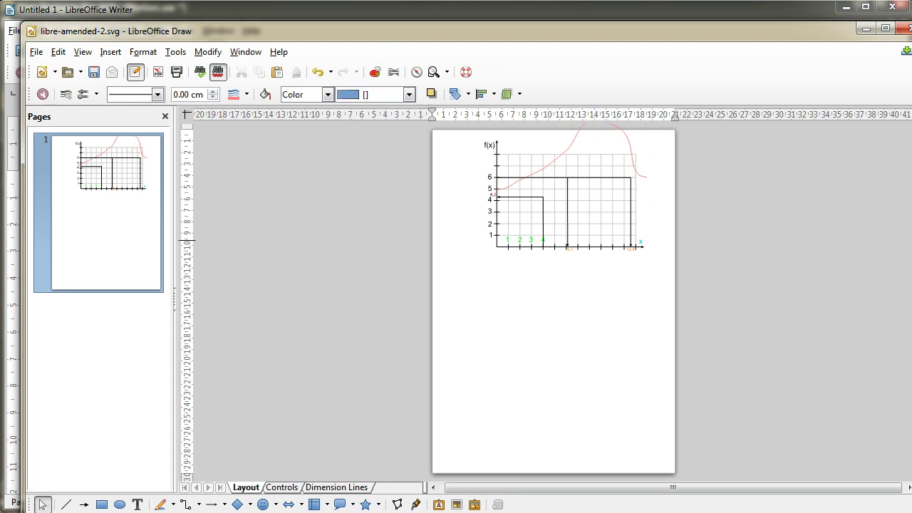
scroll(553, 299, "up", 1)
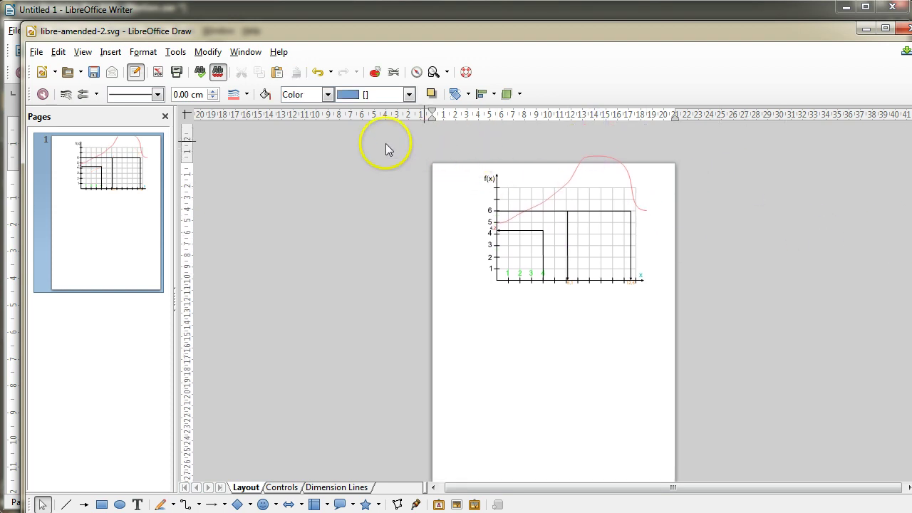
Export the drawing in SVG format as libre-amended-3.svg, copying the new file name before saving
left_click(34, 52)
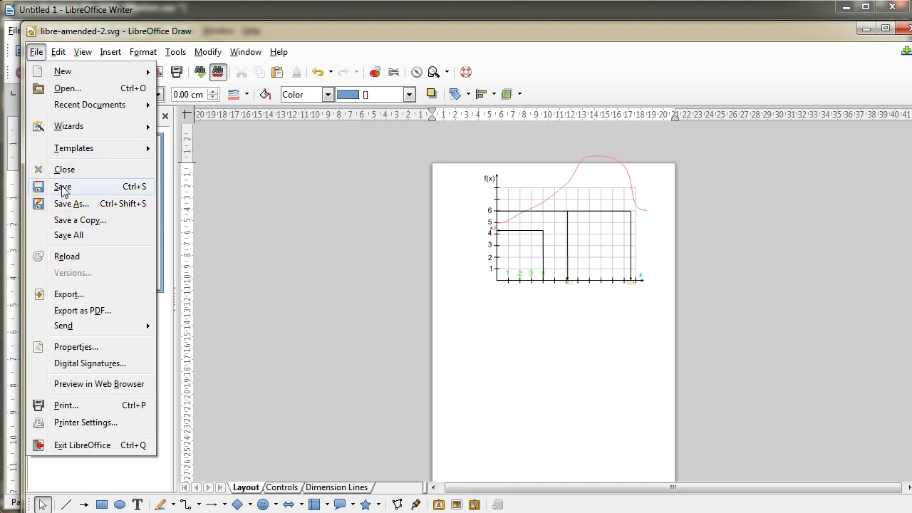
left_click(75, 295)
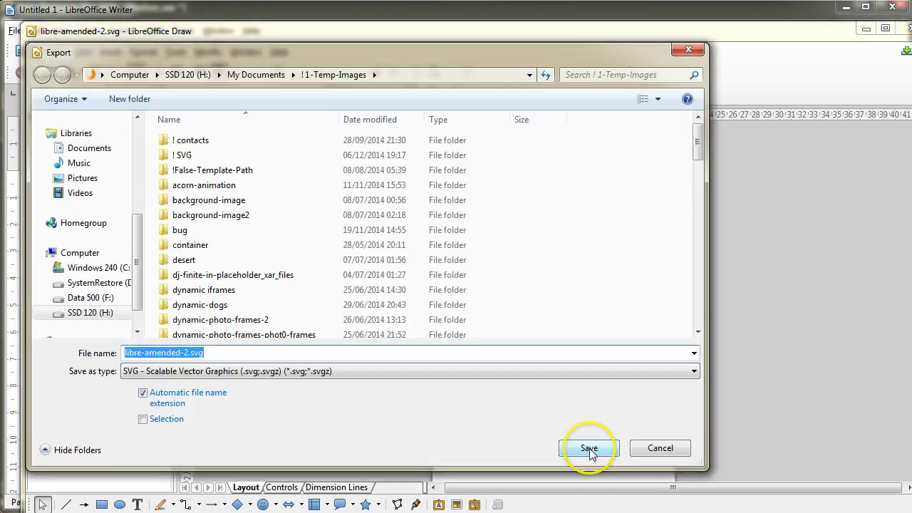
left_click(184, 352)
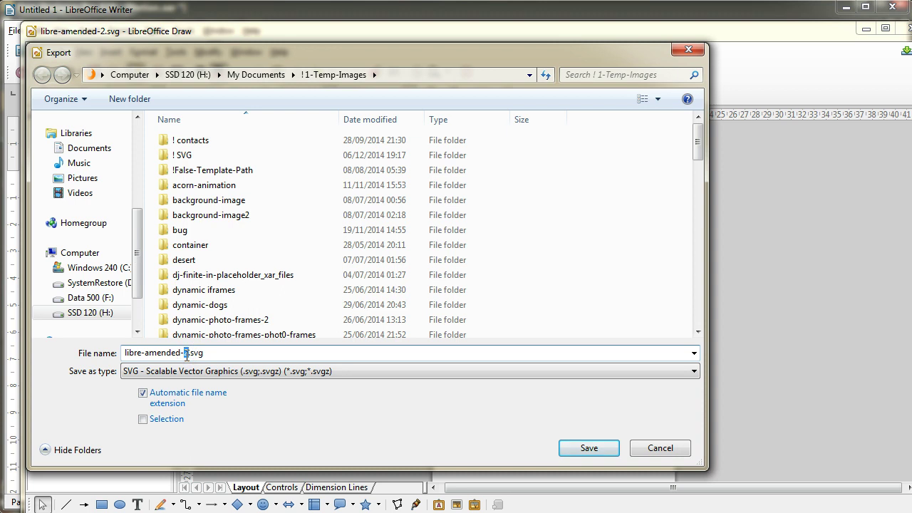
type("3")
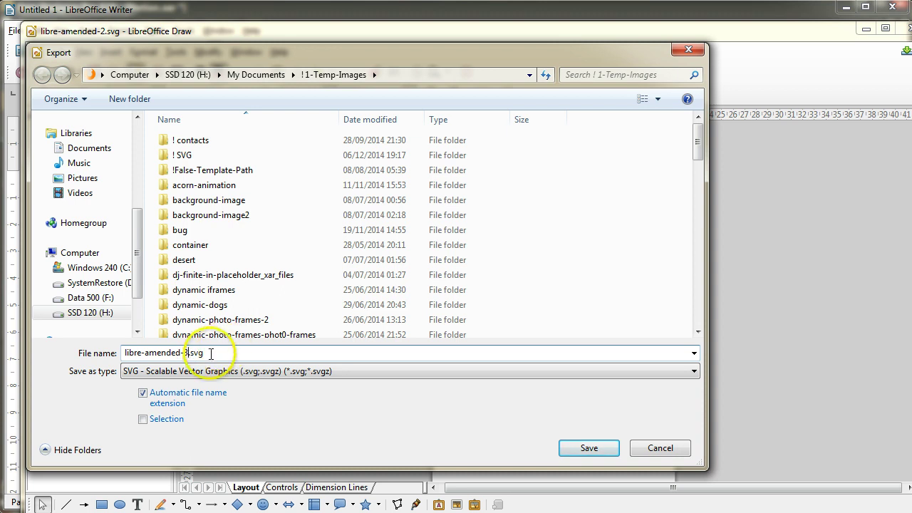
double_click(205, 353)
key("ctrl+c")
right_click(177, 351)
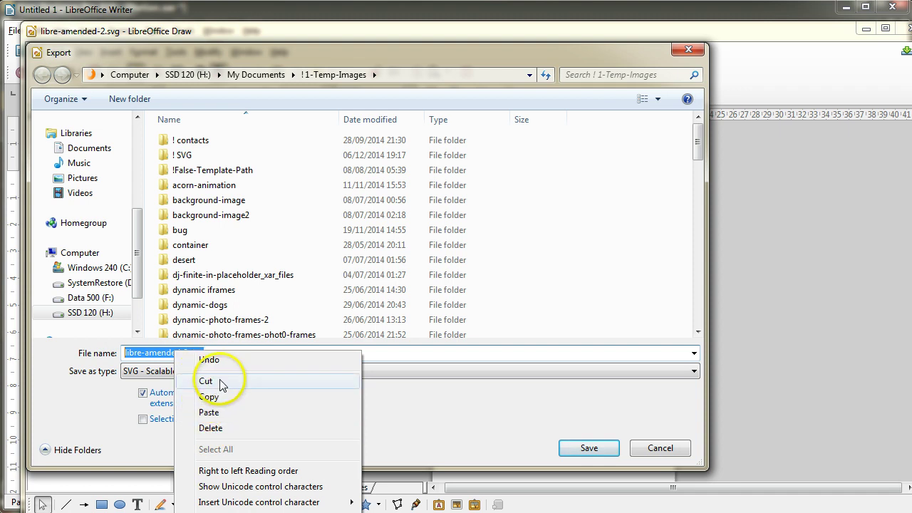
left_click(588, 447)
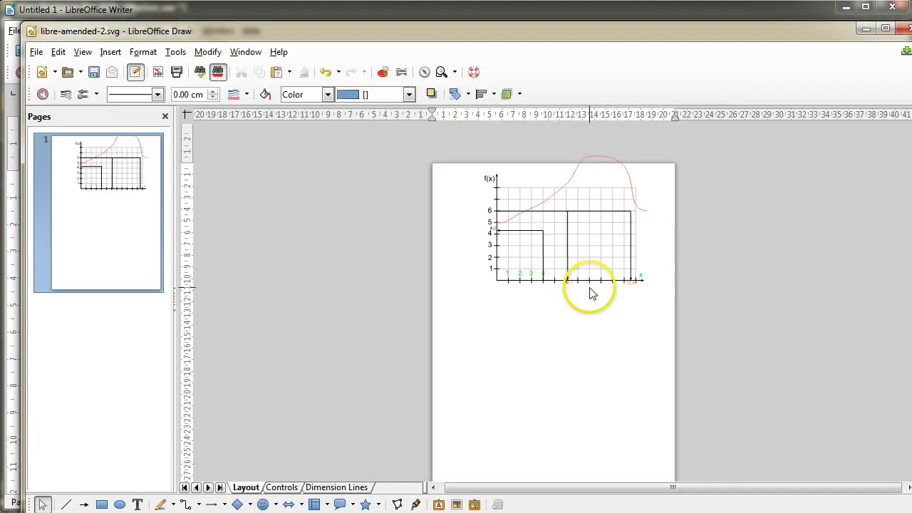
Minimize LibreOffice Draw, look up libre-amended-3.svg in Everything and open the file in Internet Explorer
left_click(866, 29)
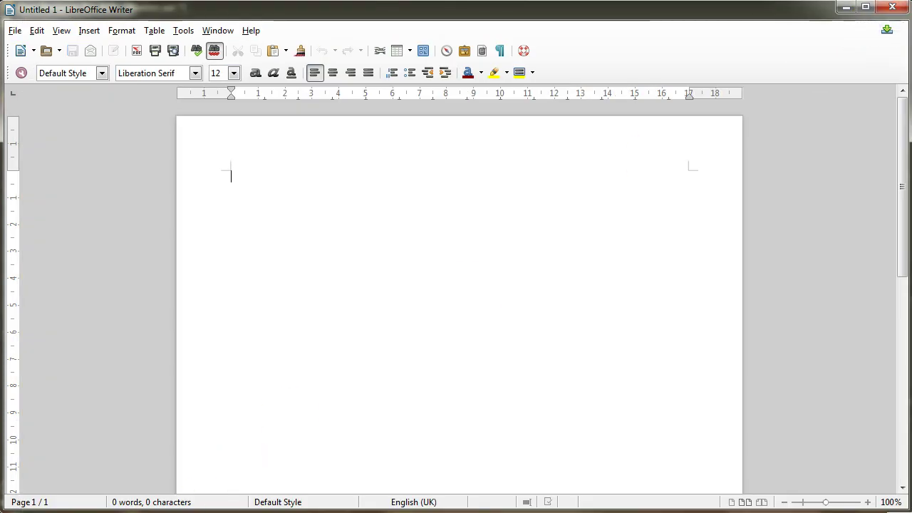
left_click(126, 507)
left_click_drag(316, 145, 220, 149)
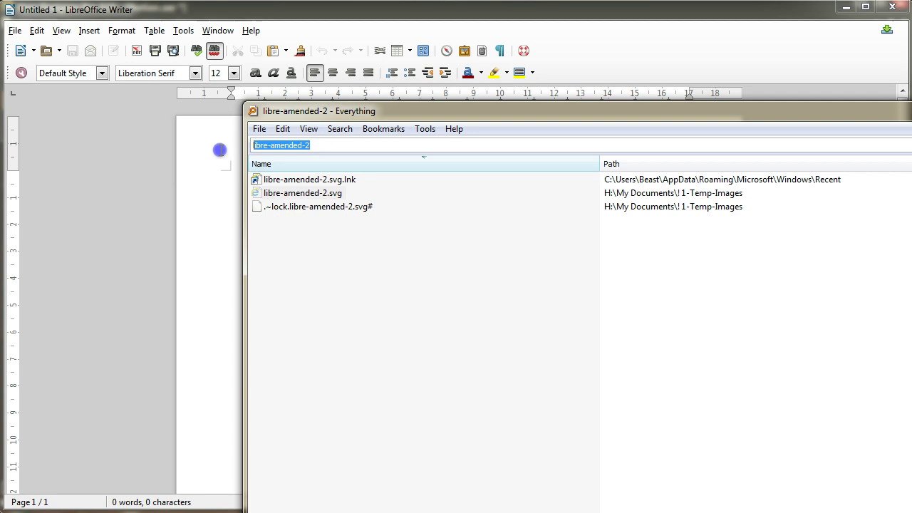
key("ctrl+v")
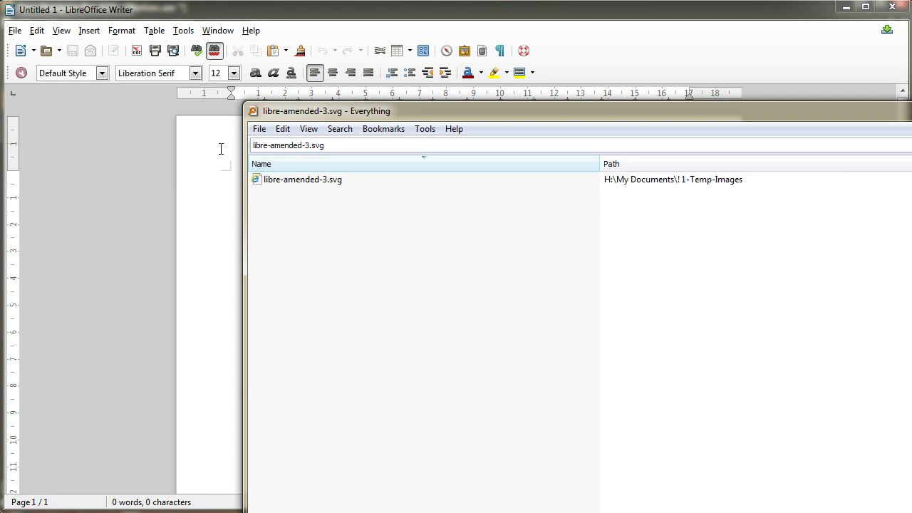
left_click(305, 182)
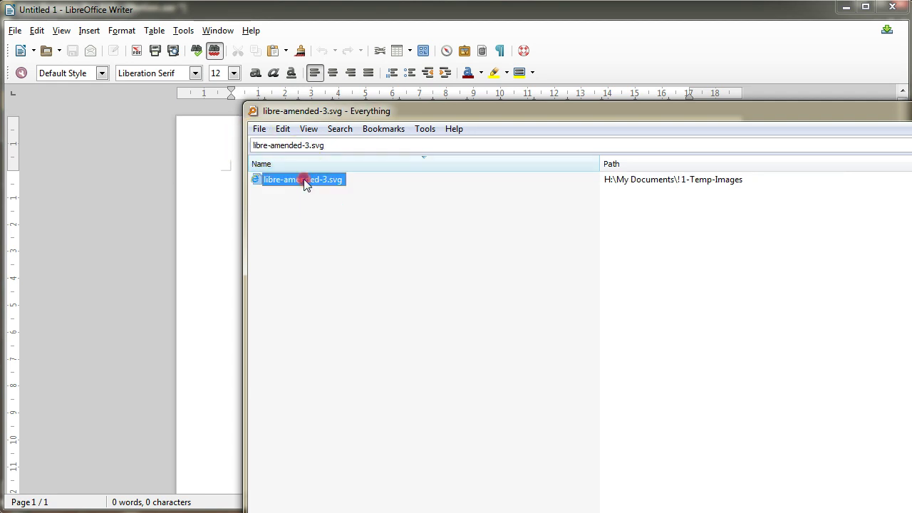
right_click(304, 180)
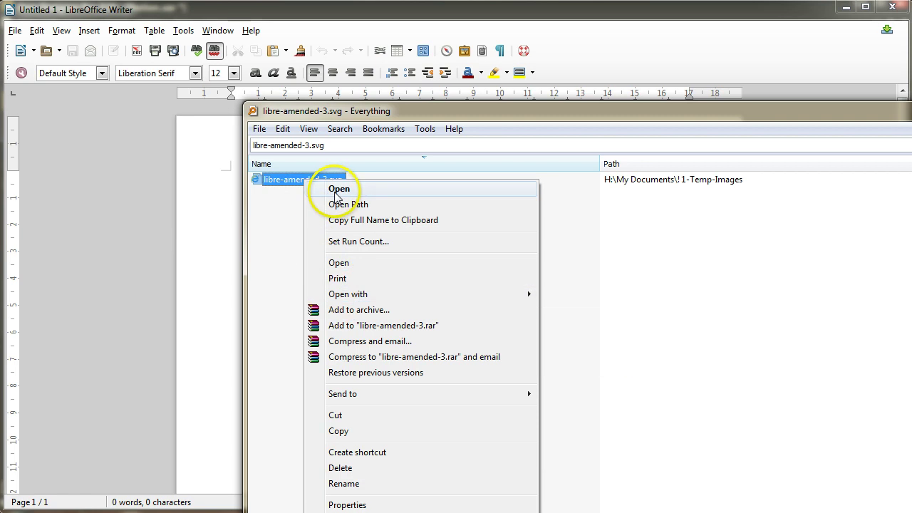
double_click(292, 183)
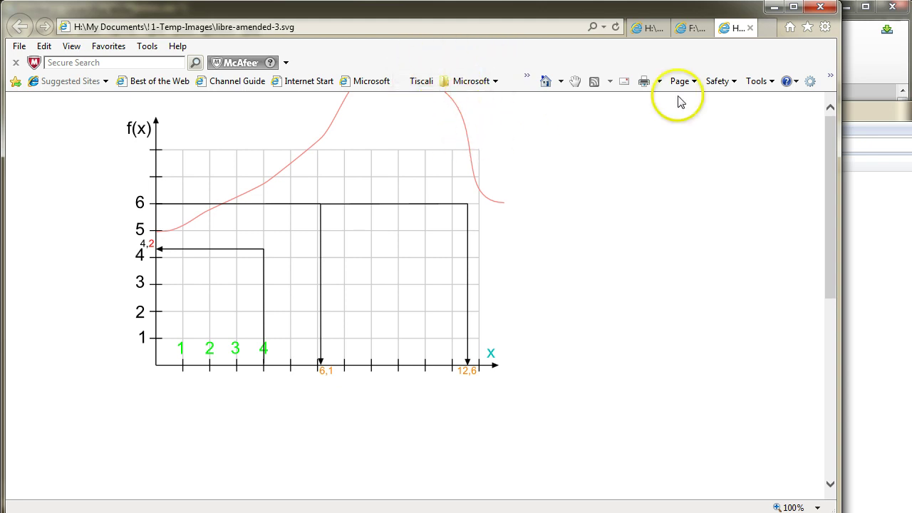
Leave the browser and compare the edited drawing in LibreOffice Draw with the original Notion.xar graph in Xara Designer
left_click_drag(679, 14, 525, 77)
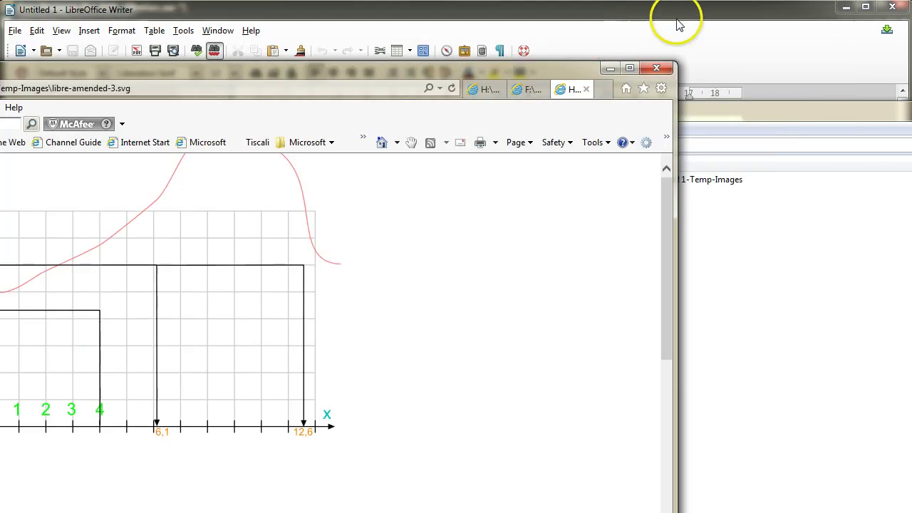
left_click(689, 18)
key("alt+Tab")
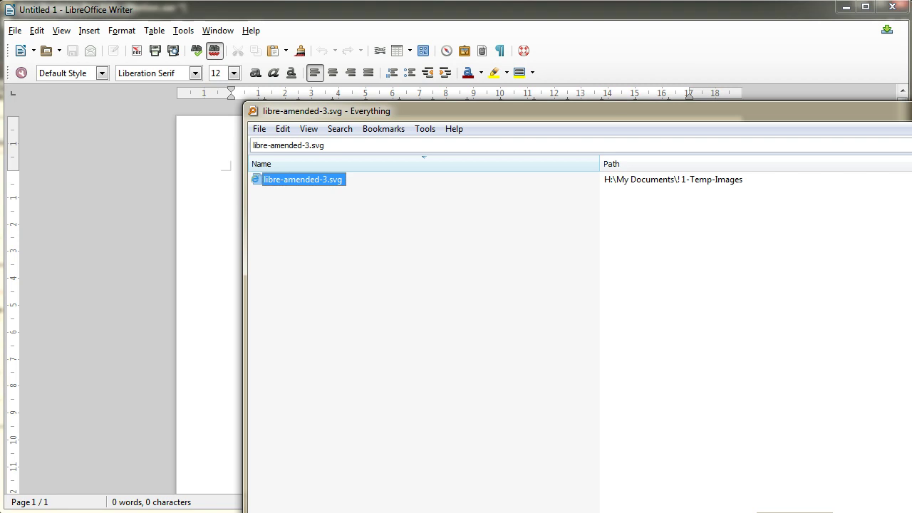
left_click(148, 146)
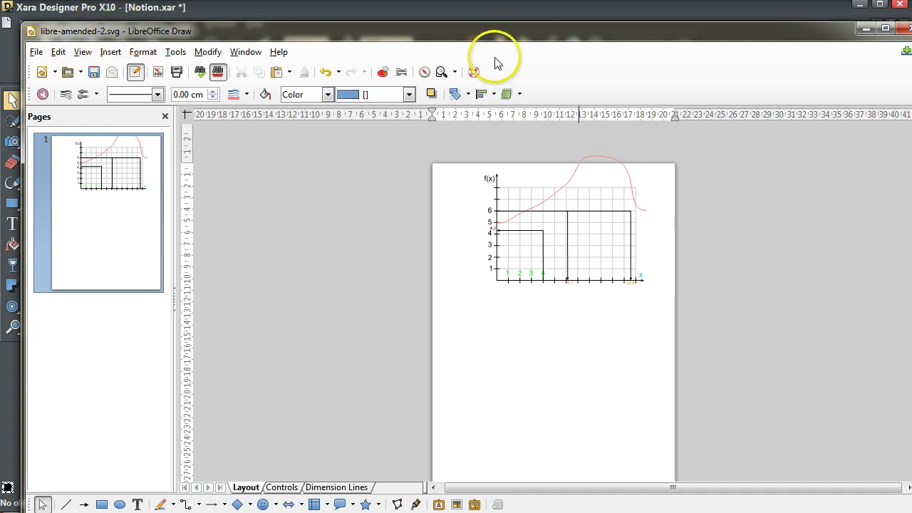
left_click(866, 29)
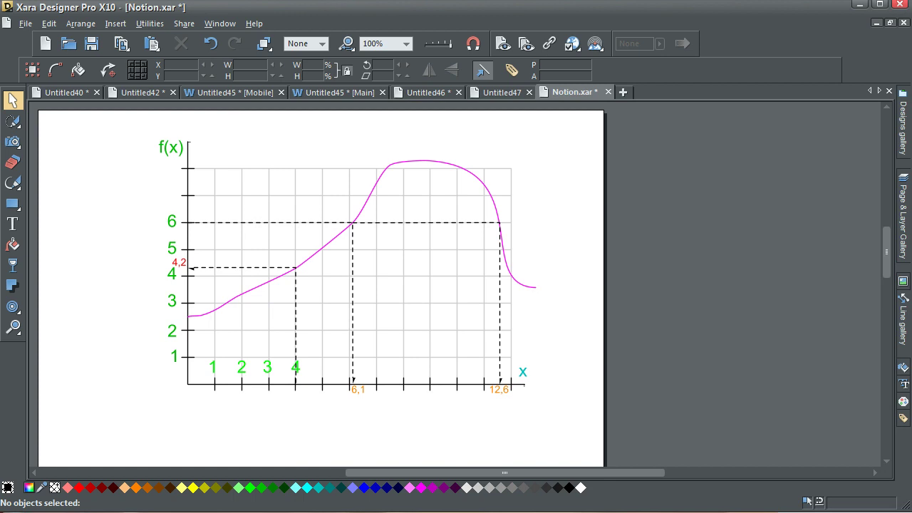
scroll(452, 254, "up", 3)
left_click(452, 254)
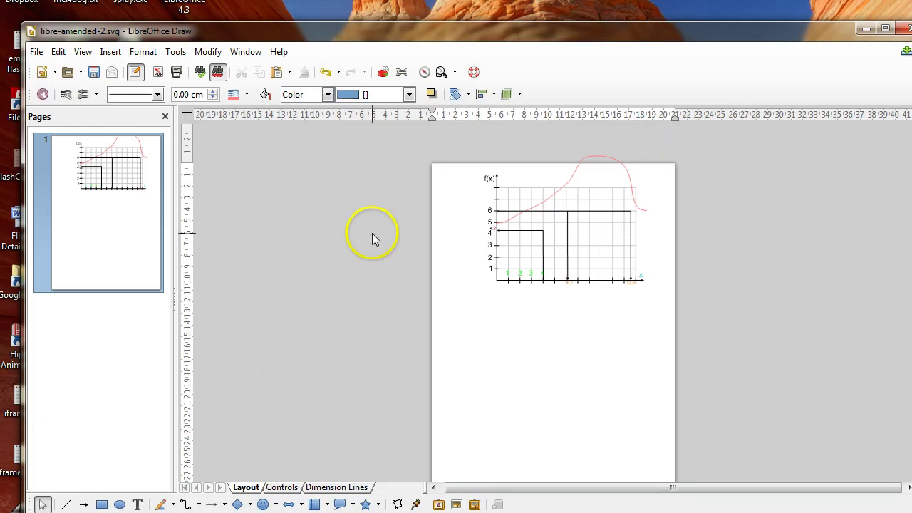
Select the entire graph including the curve and move it straight down about 2.5 cm so that the curve lies inside the page
left_click(584, 163)
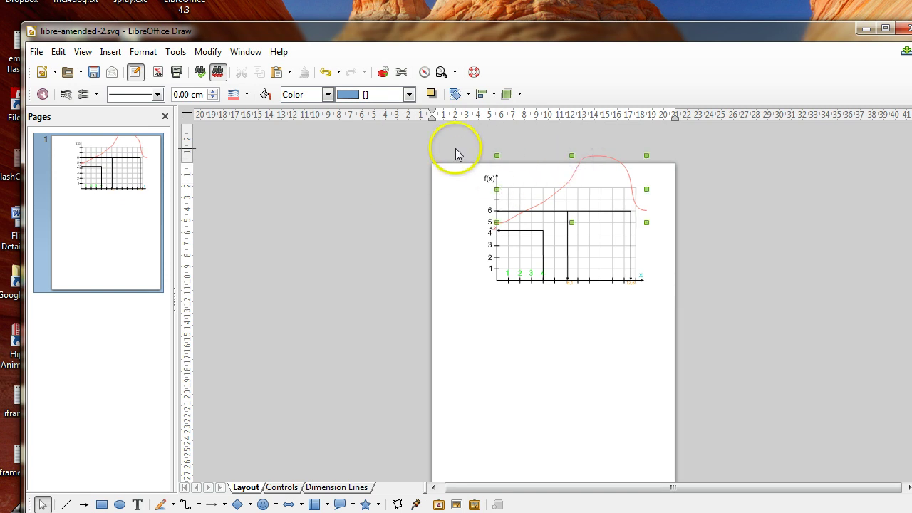
left_click_drag(471, 135, 692, 316)
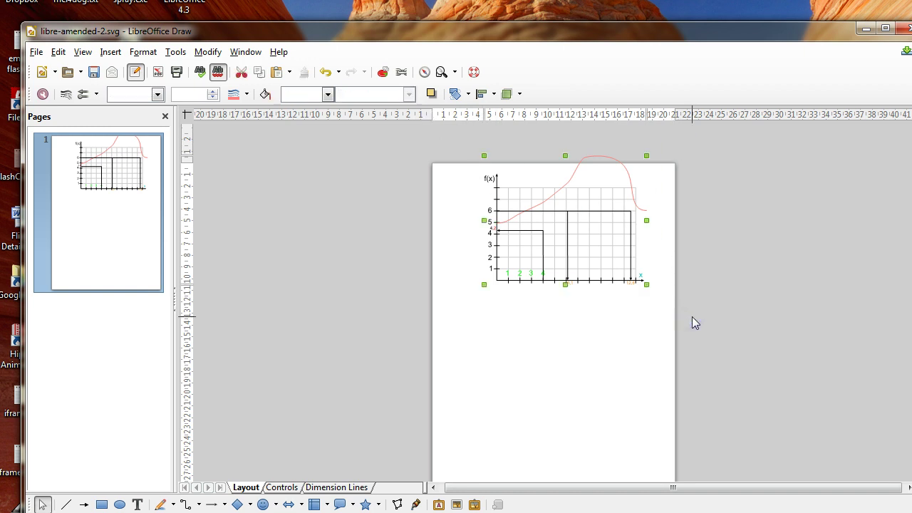
key("Down")
key("Down")
key("Down")
key("Down")
key("Down")
key("Down")
key("Down")
key("Down")
key("Down")
key("Down")
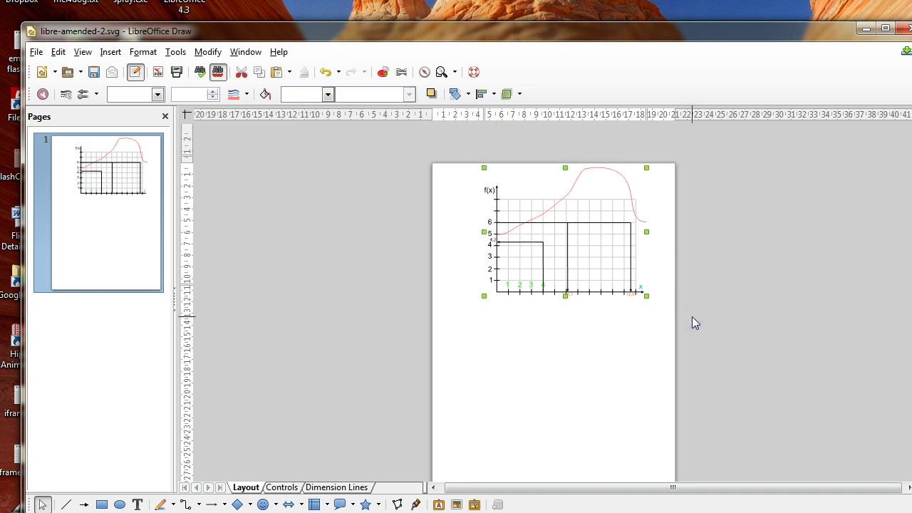
left_click(417, 207)
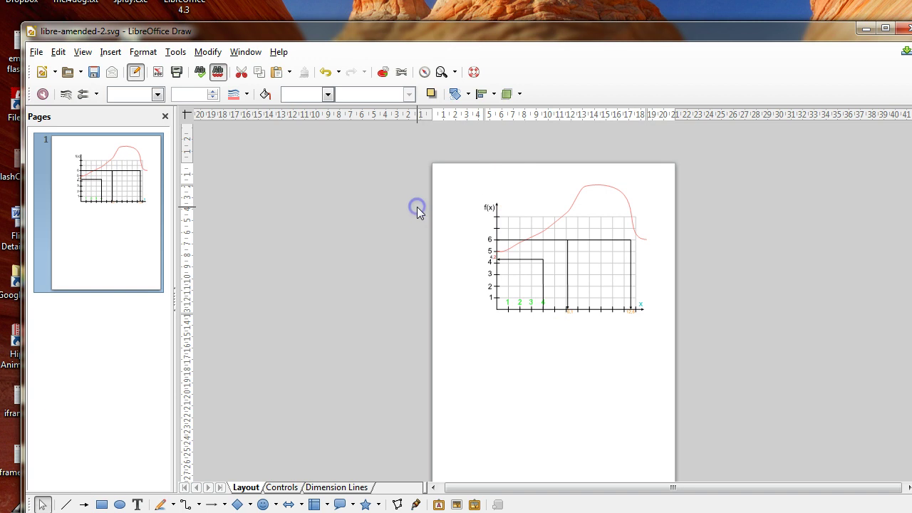
Set the function curve's area style to Color and its line colour to light magenta
left_click(580, 191)
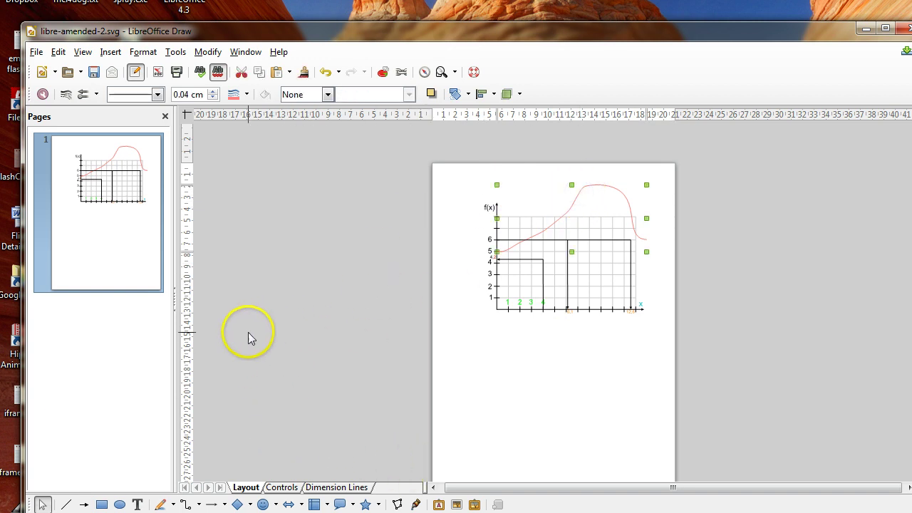
left_click(328, 94)
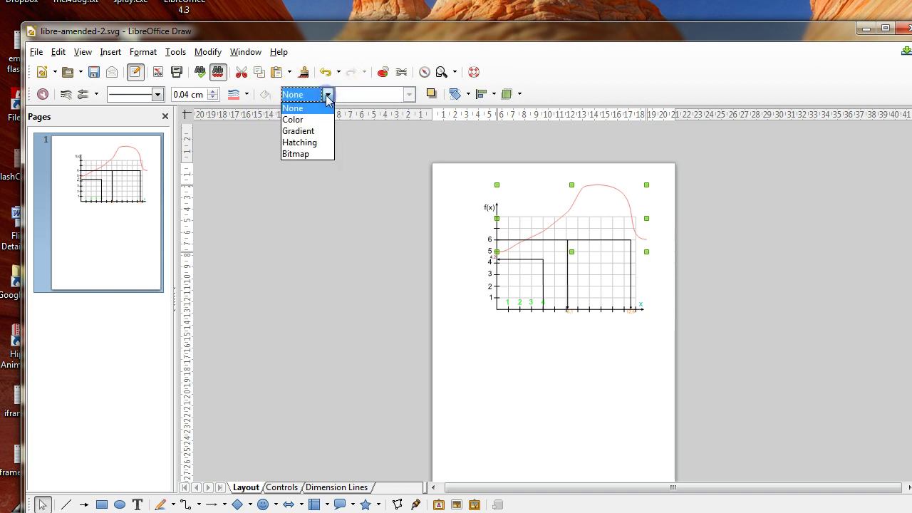
left_click(410, 95)
left_click(327, 95)
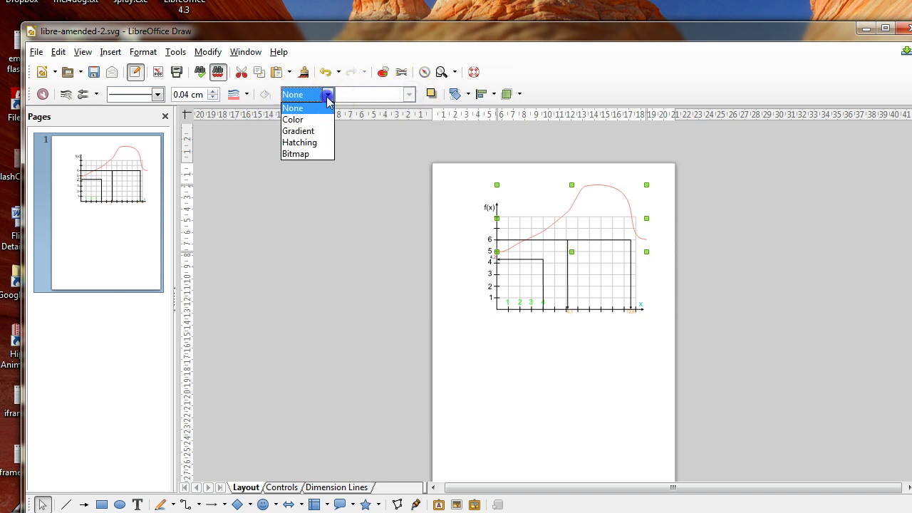
left_click(308, 121)
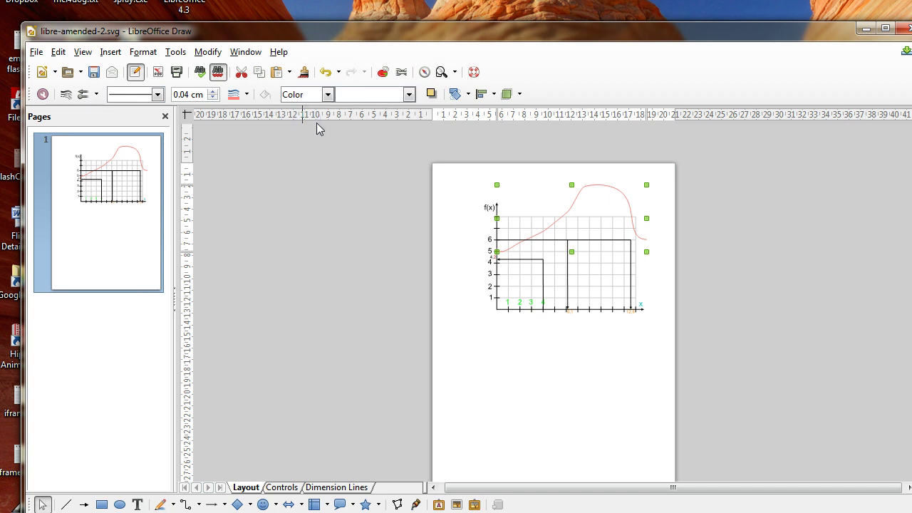
left_click(248, 96)
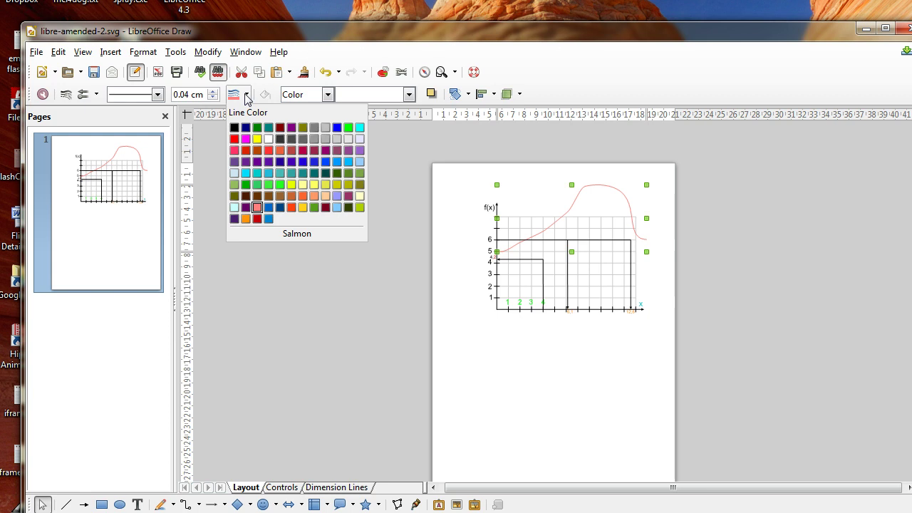
left_click(246, 139)
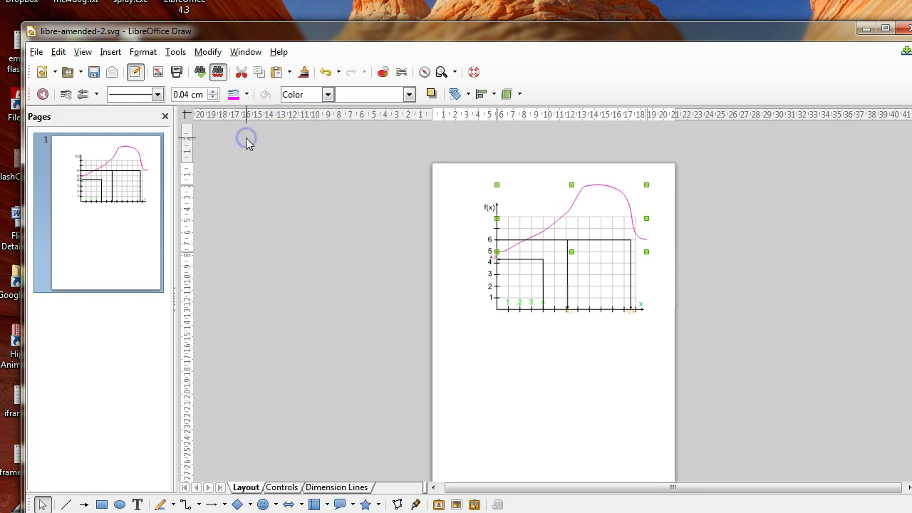
Increase the function curve's line width to 0.40 cm and deselect the curve
left_click(213, 94)
left_click(213, 93)
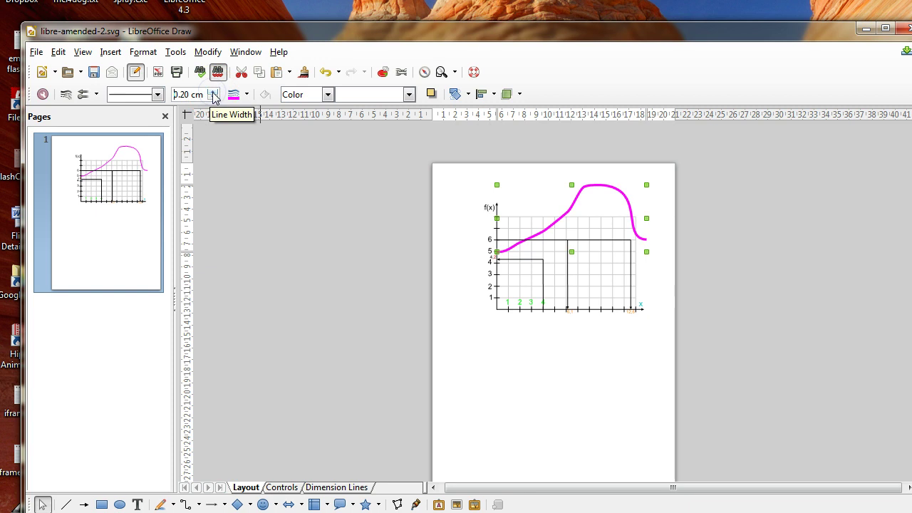
left_click(213, 92)
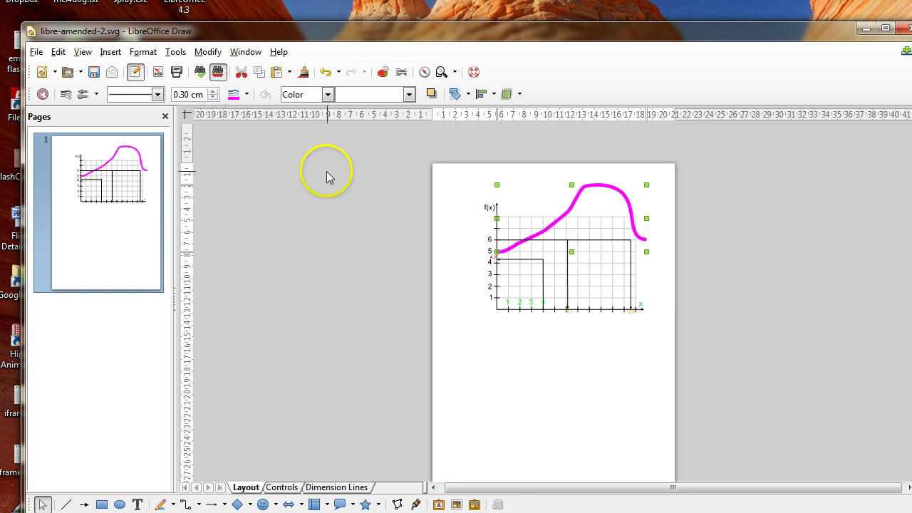
left_click(213, 92)
left_click(259, 130)
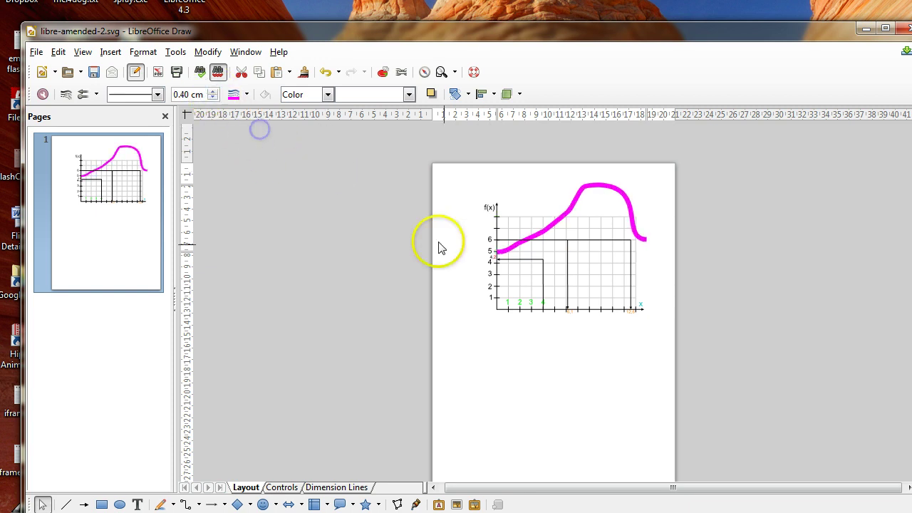
Select the f(x) label and the numbers along the vertical axis and fill them with Light green
left_click_drag(466, 190, 493, 309)
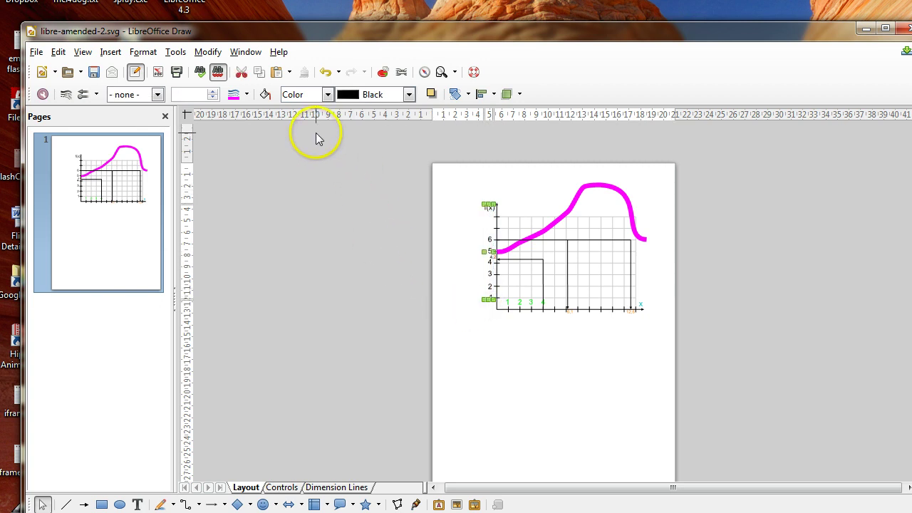
left_click(327, 95)
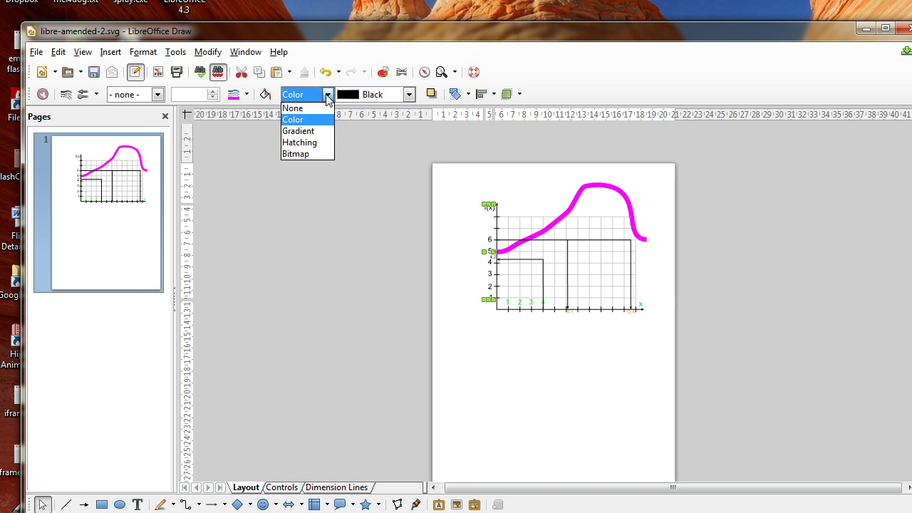
left_click(409, 95)
left_click(409, 94)
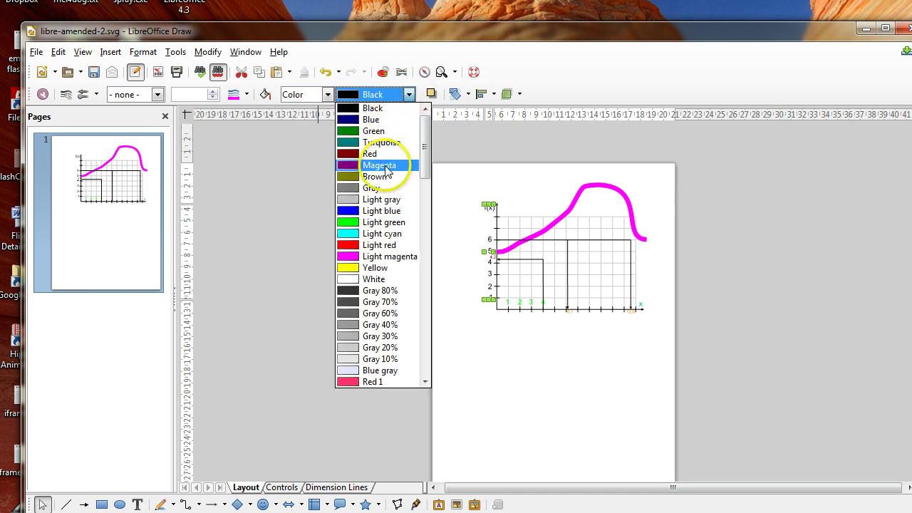
left_click(350, 222)
left_click(397, 227)
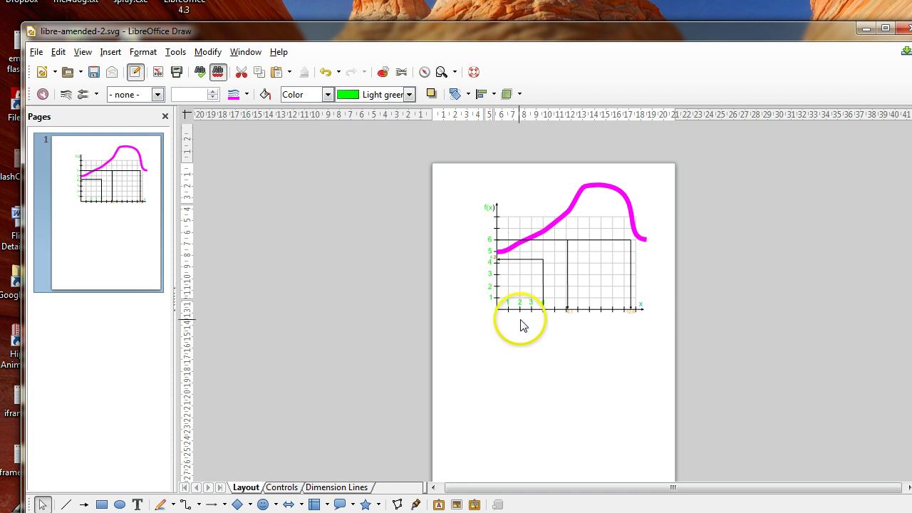
Set the smaller angled line that ends at 4 on the horizontal axis to 0.50 cm wide and colour it brown
left_click(534, 259)
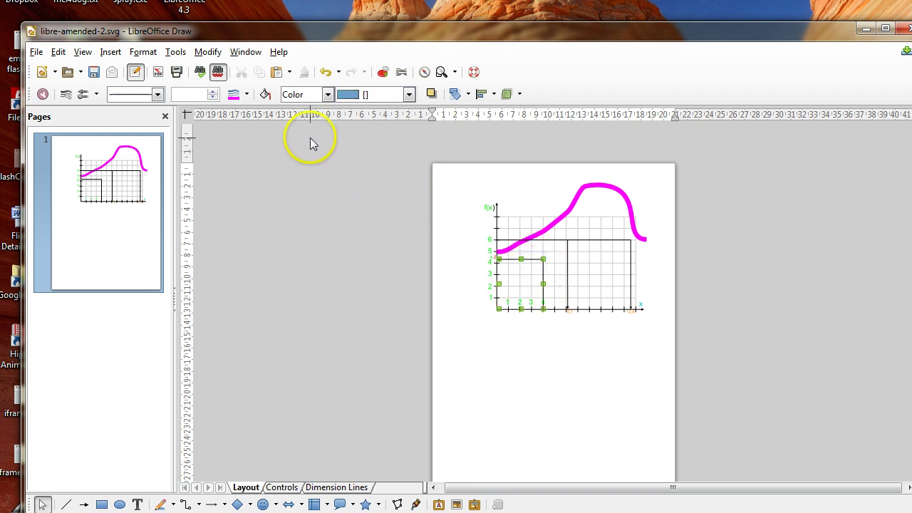
left_click(213, 91)
left_click(213, 91)
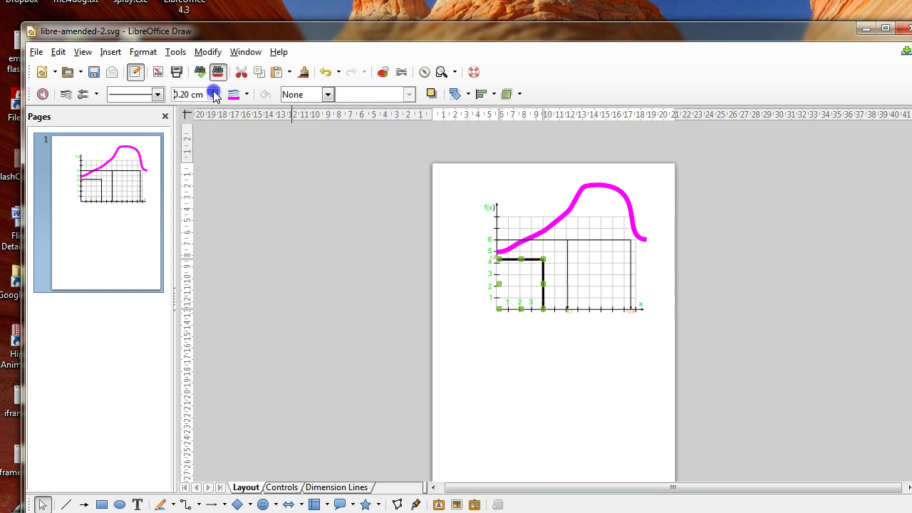
left_click(213, 91)
left_click(213, 91)
left_click(213, 91)
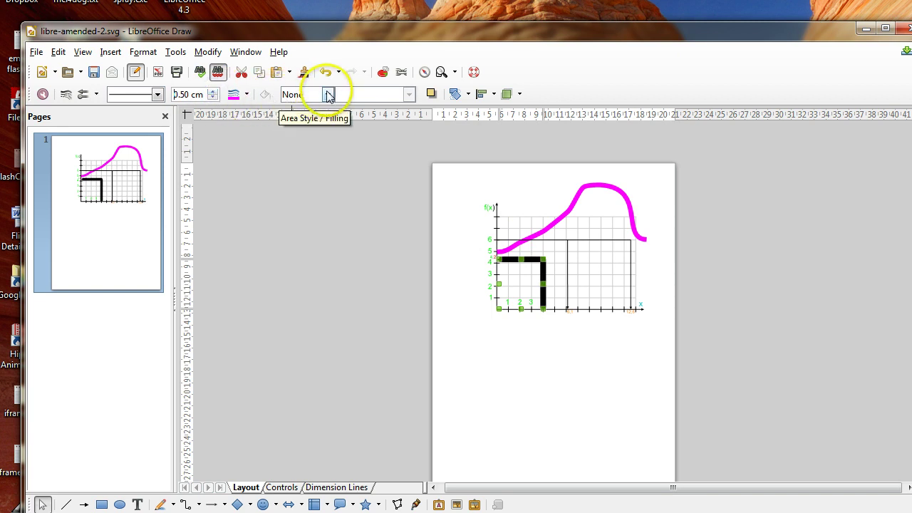
left_click(247, 95)
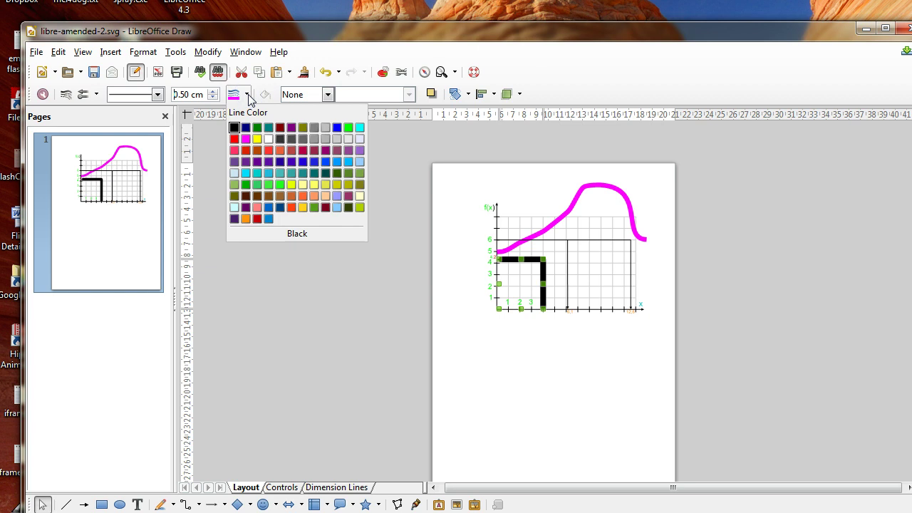
left_click(302, 128)
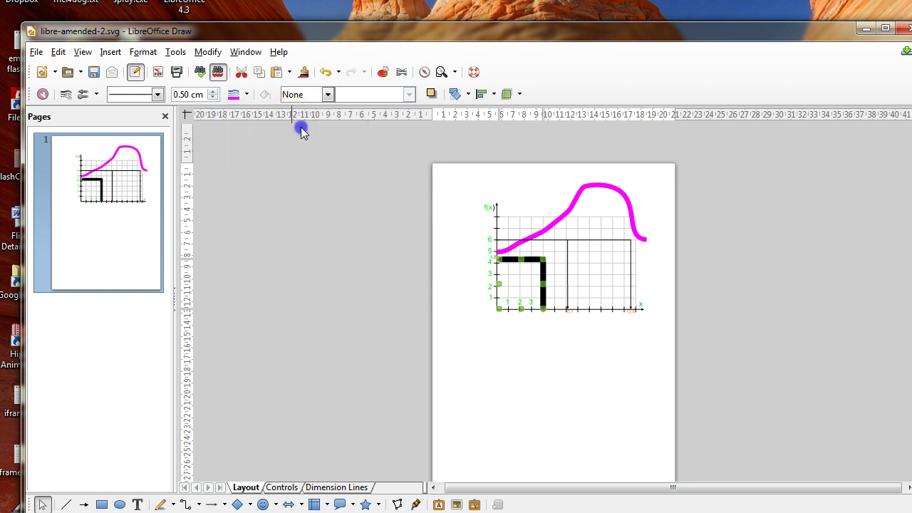
Export the drawing in SVG format as libre-amended-4.svg, copying the new file name before saving
left_click(36, 52)
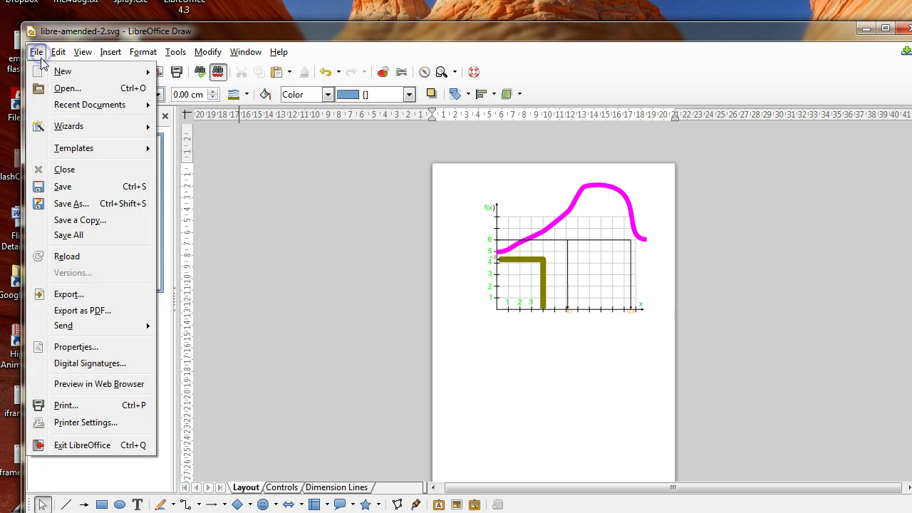
left_click(69, 294)
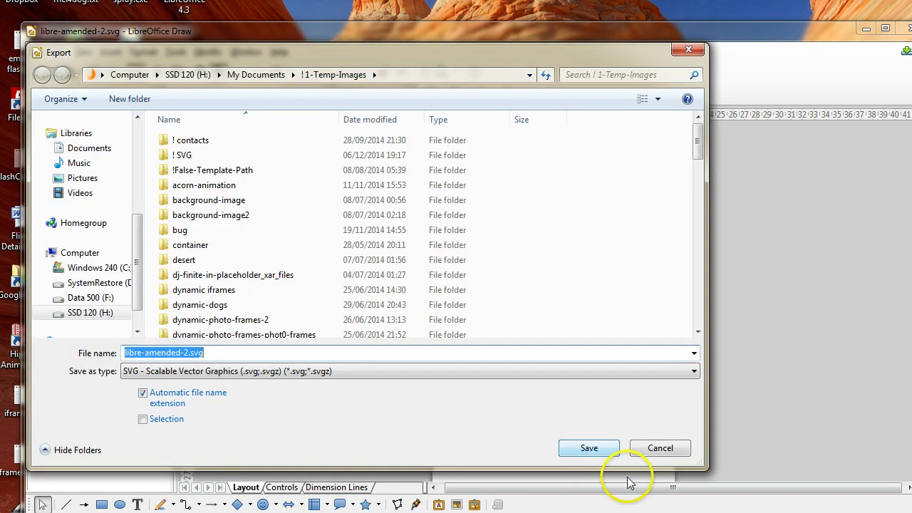
left_click(187, 352)
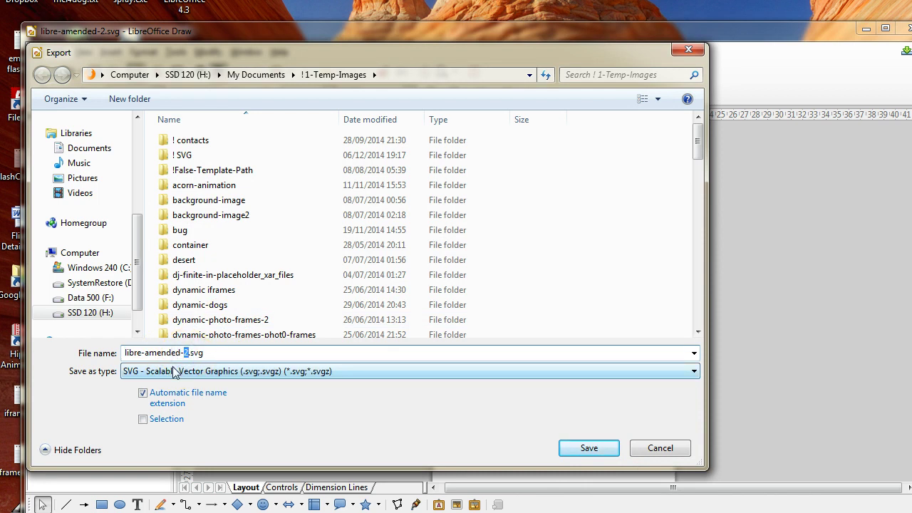
type("4")
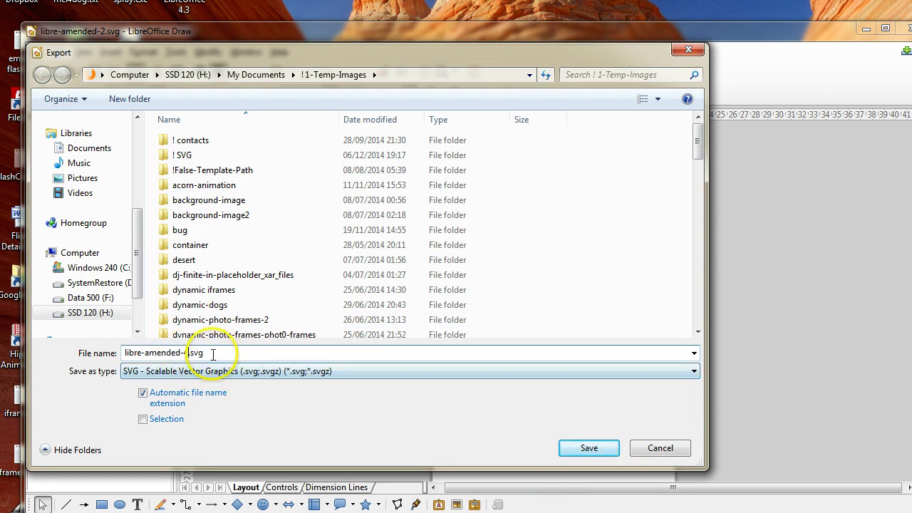
left_click_drag(213, 352, 112, 356)
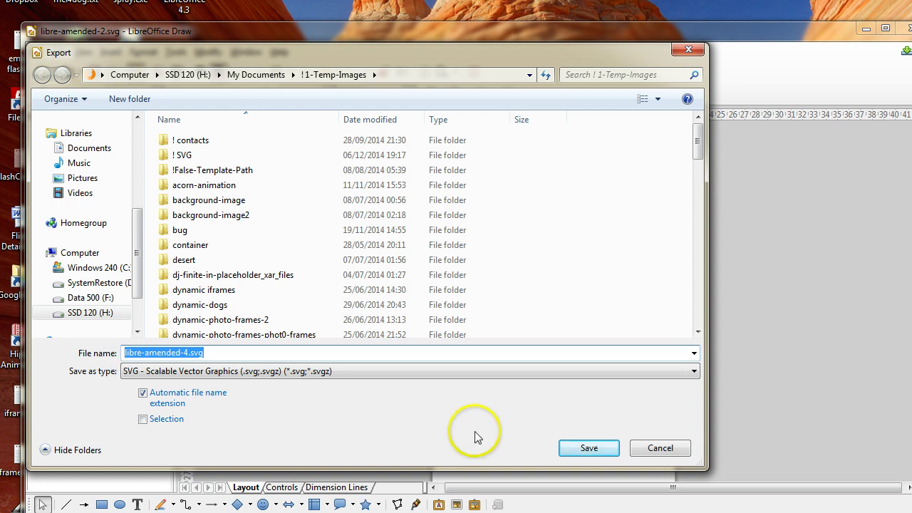
left_click(590, 450)
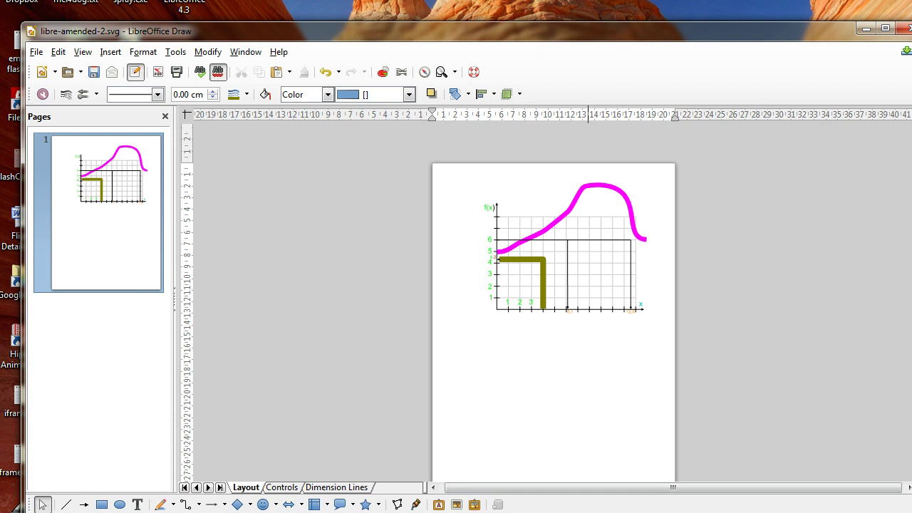
Switch to Everything, look up libre-amended-4.svg and open it in Internet Explorer to check the amended graph
key("alt+Tab")
left_click_drag(324, 145, 215, 143)
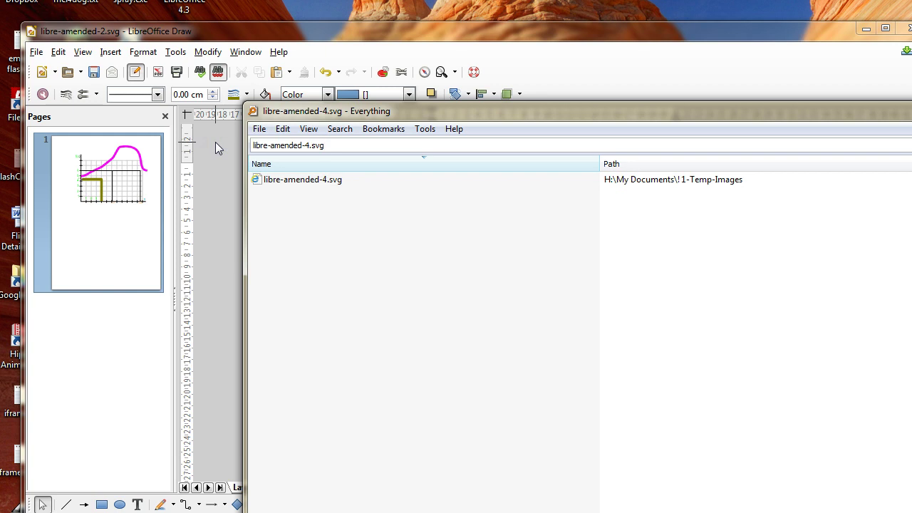
left_click(311, 182)
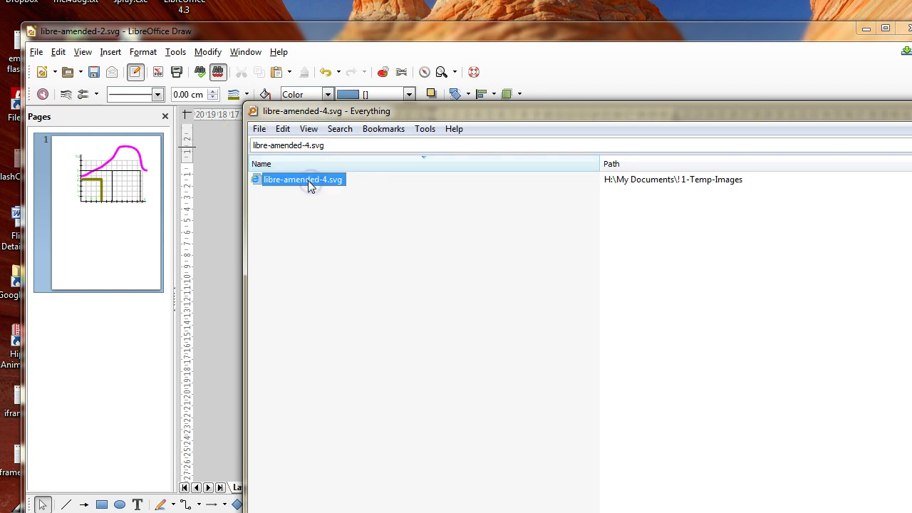
right_click(308, 180)
double_click(283, 182)
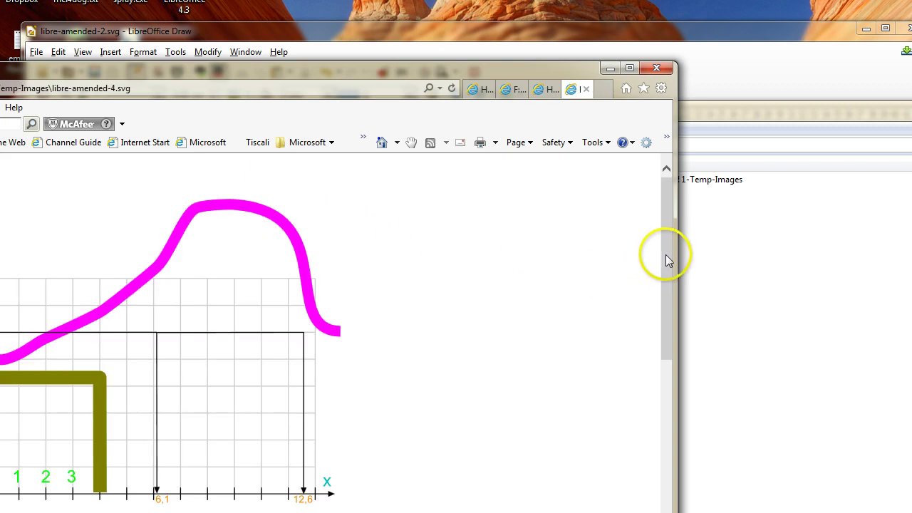
left_click_drag(668, 260, 670, 289)
left_click_drag(32, 69, 152, 16)
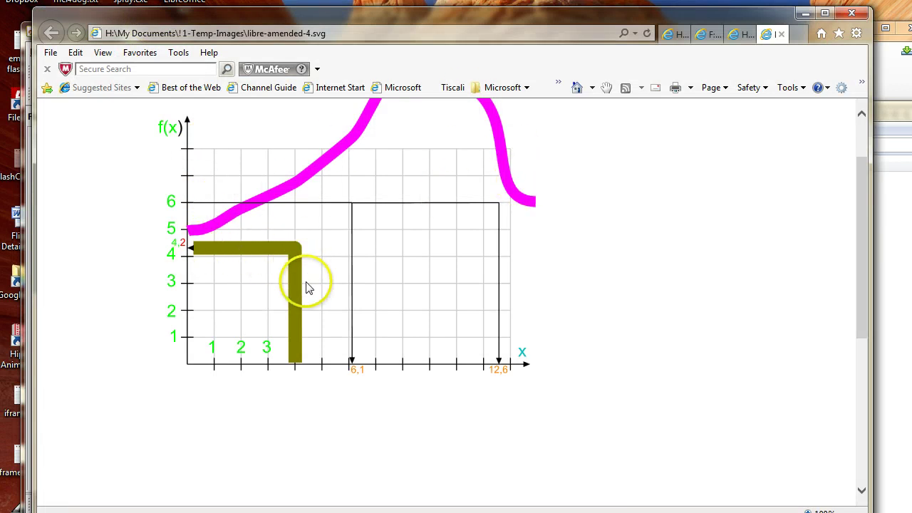
left_click(439, 253)
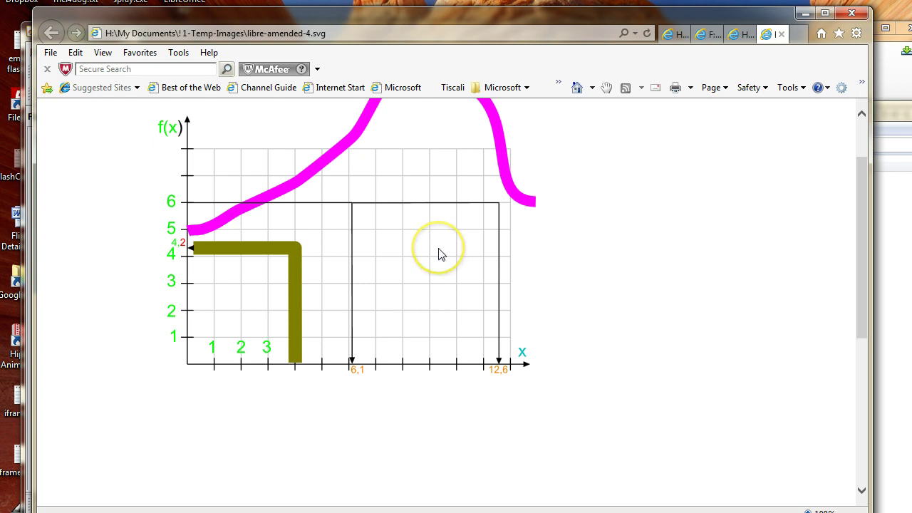